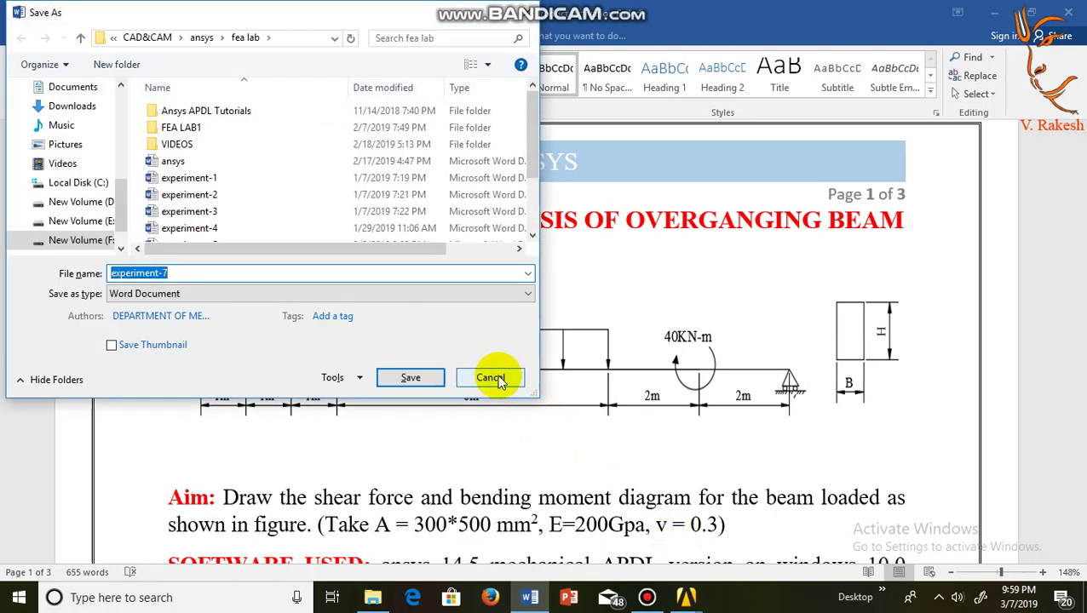
Cancel the Save As dialog without saving, revealing the overhanging-beam assignment document.
click(493, 378)
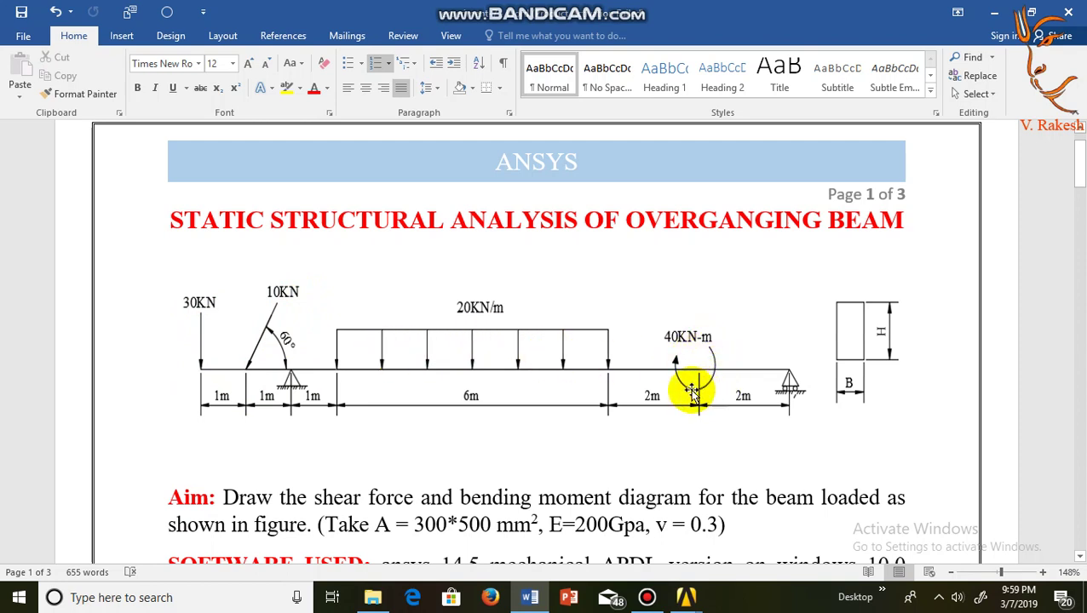
Switch to ANSYS Mechanical APDL and set Preferences to Structural only.
click(685, 596)
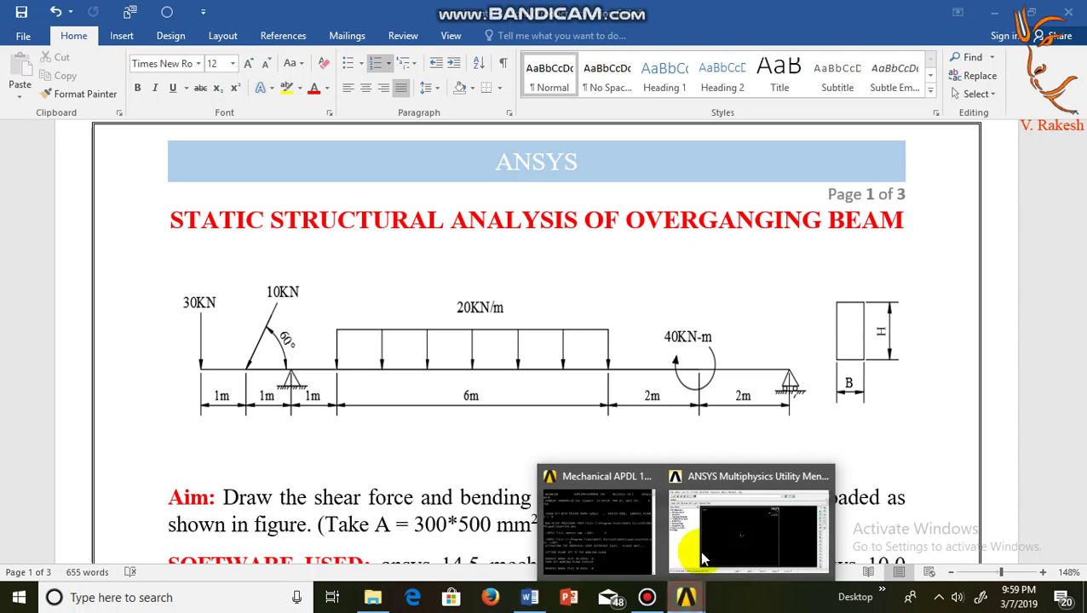
click(731, 519)
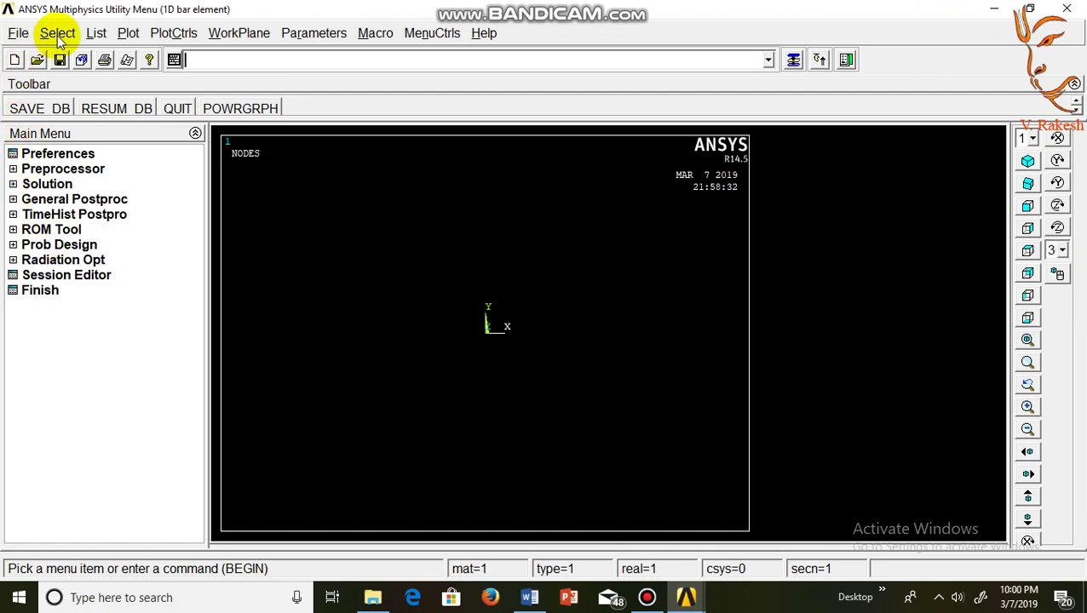
click(86, 154)
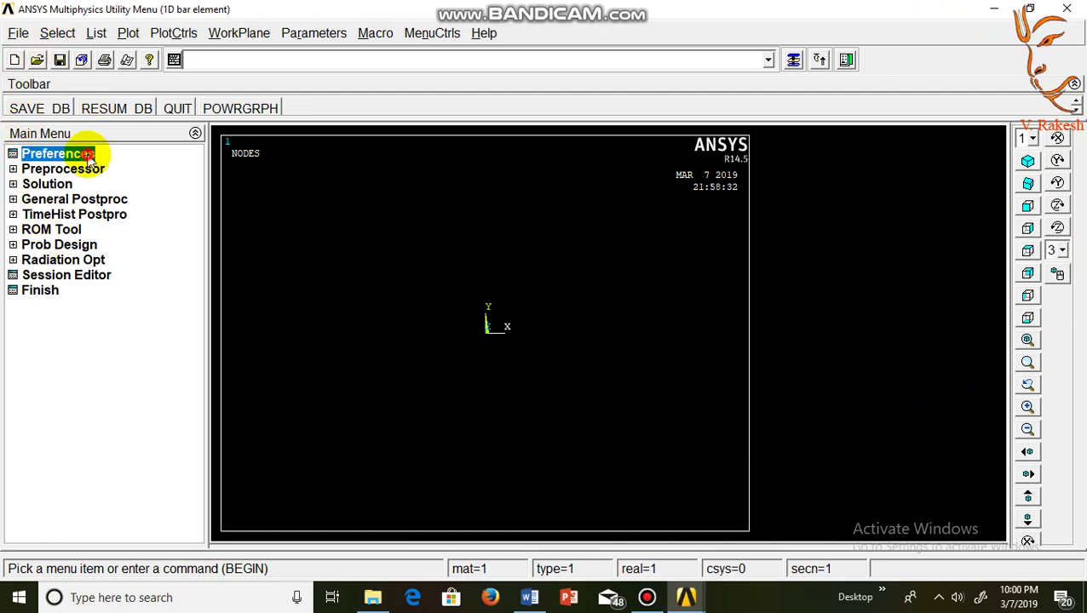
click(572, 188)
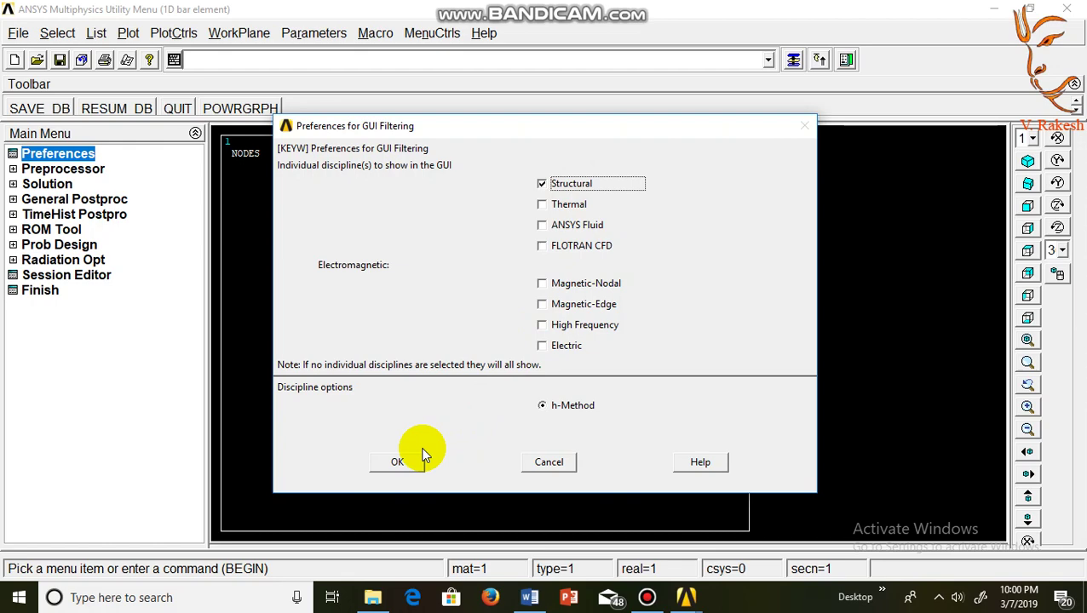
click(396, 461)
Add the Beam 2 node 188 element (BEAM188) as element type 1.
click(85, 169)
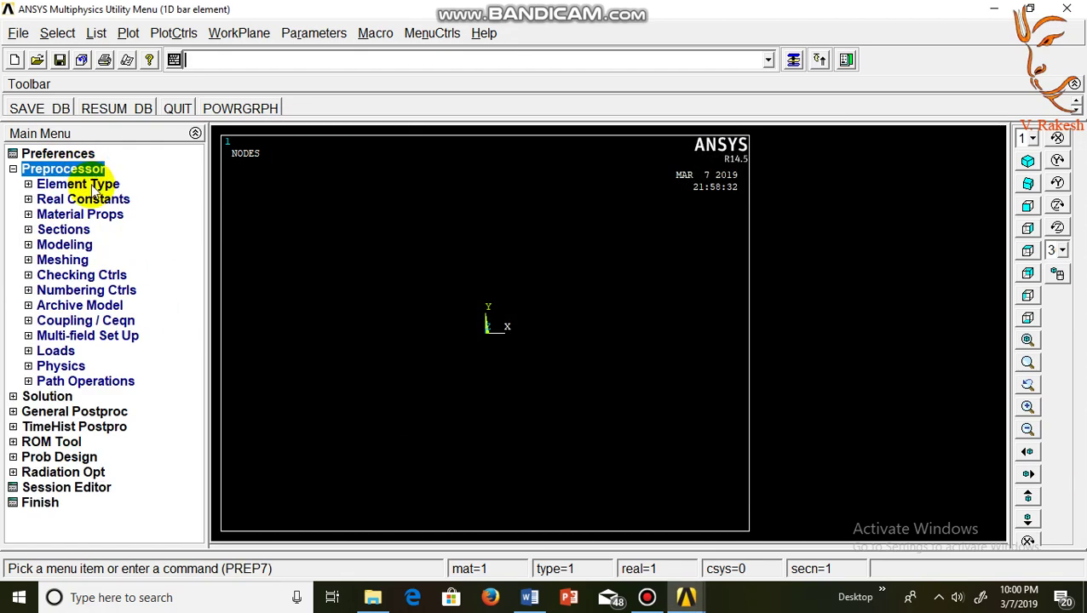
click(94, 185)
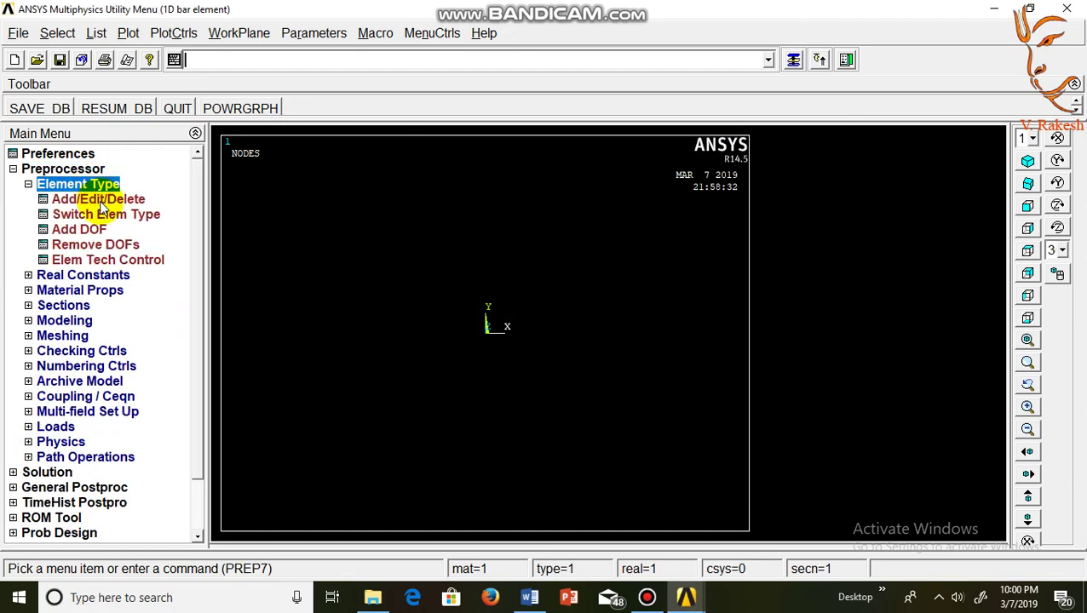
click(99, 199)
click(118, 408)
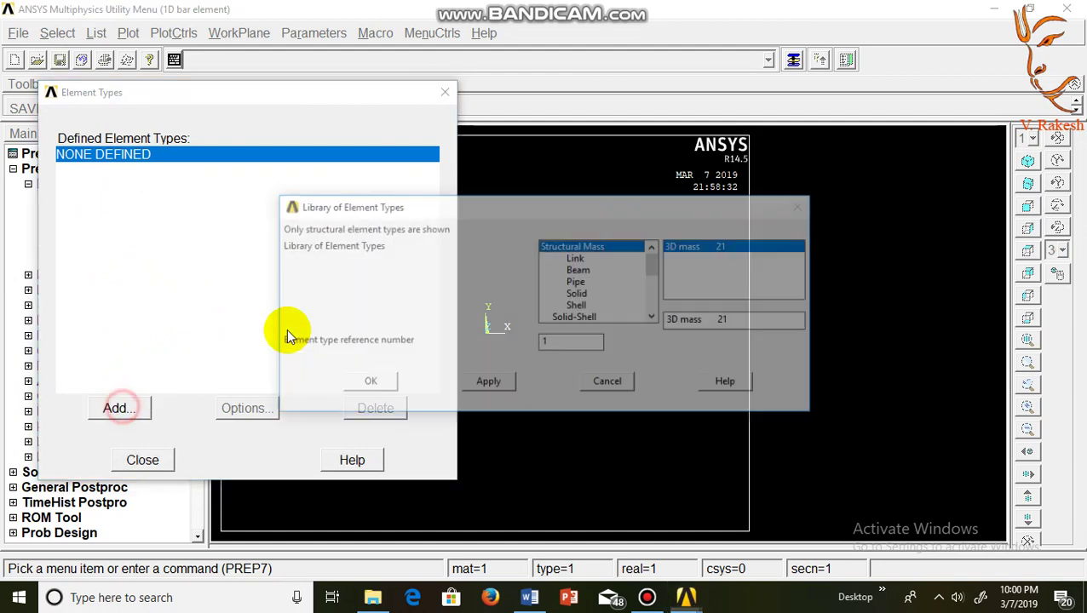
click(579, 270)
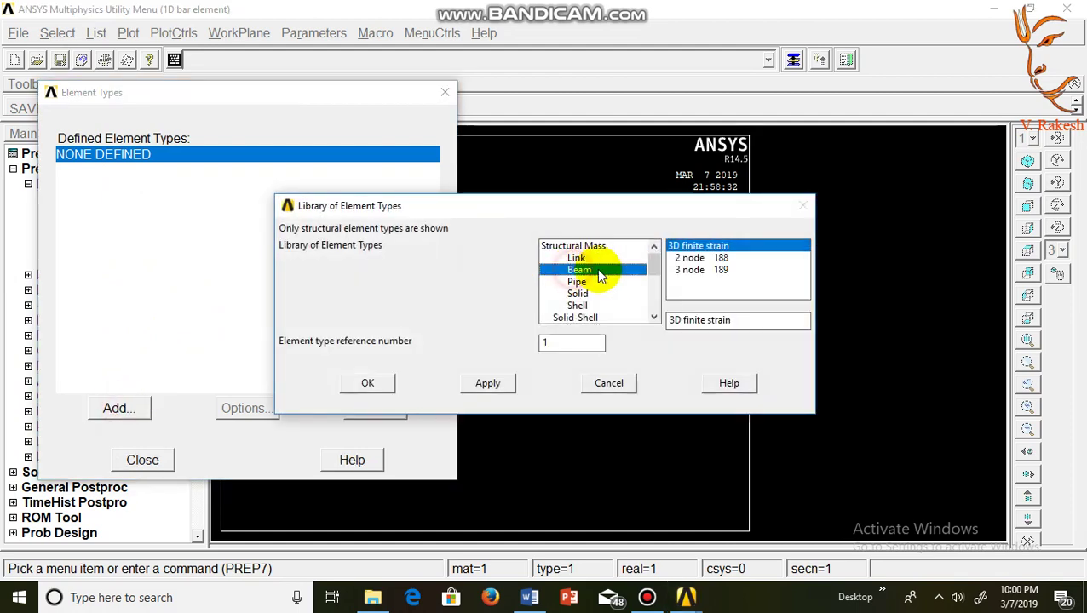
click(683, 258)
click(381, 383)
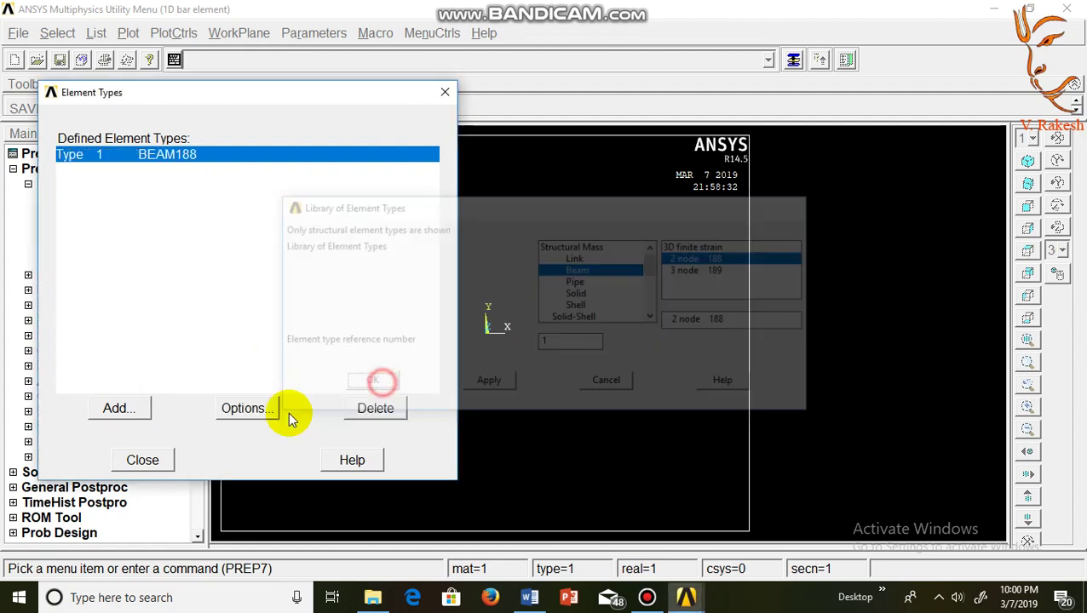
Enter EX 2E5 and PRXY 0.3 under Structural > Linear > Elastic > Isotropic for material 1.
click(145, 460)
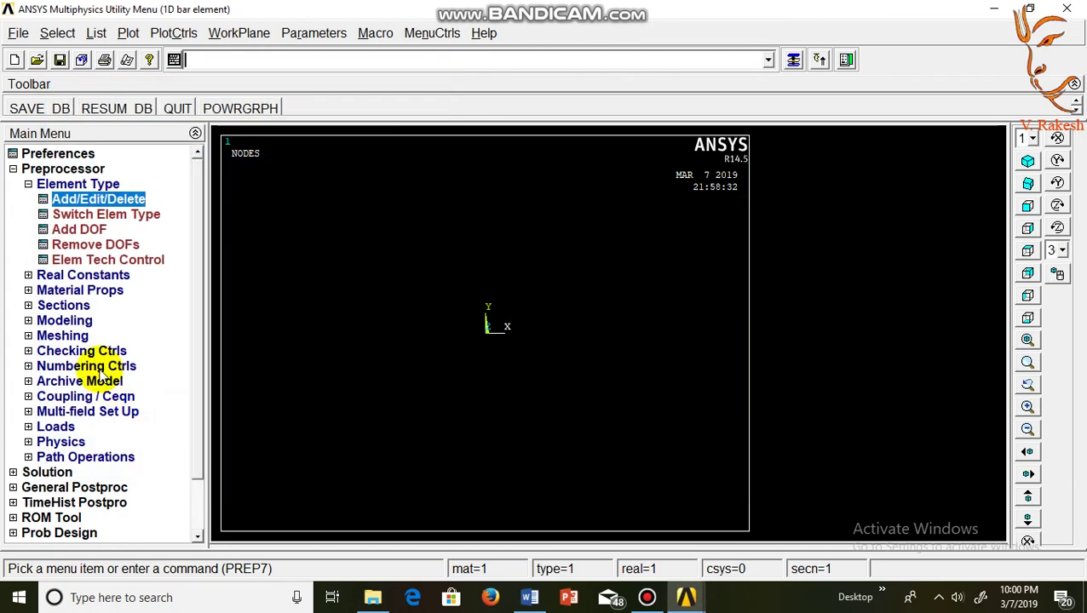
click(74, 290)
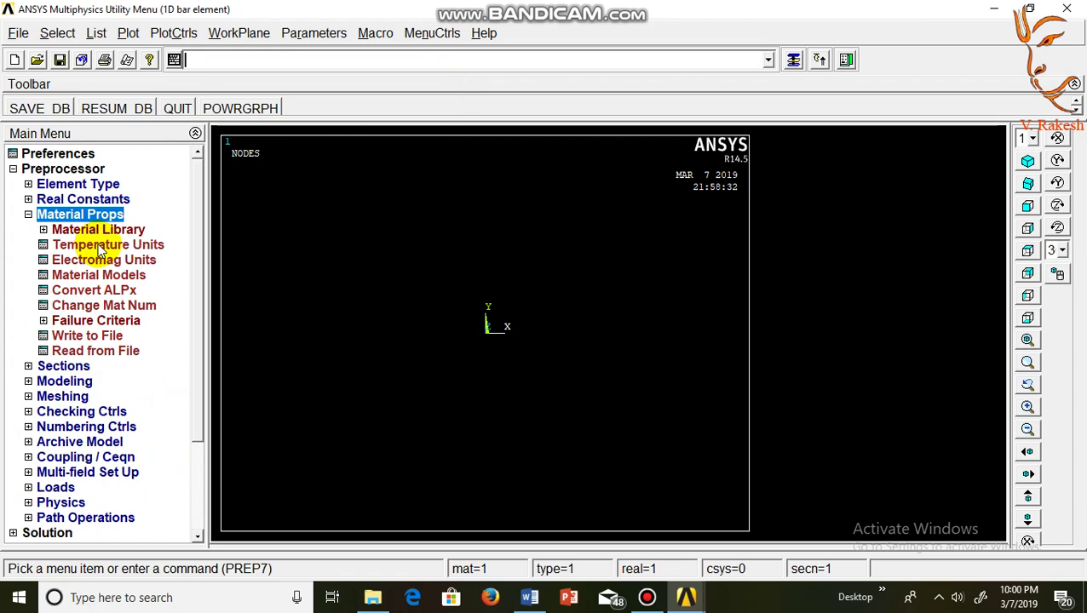
click(107, 280)
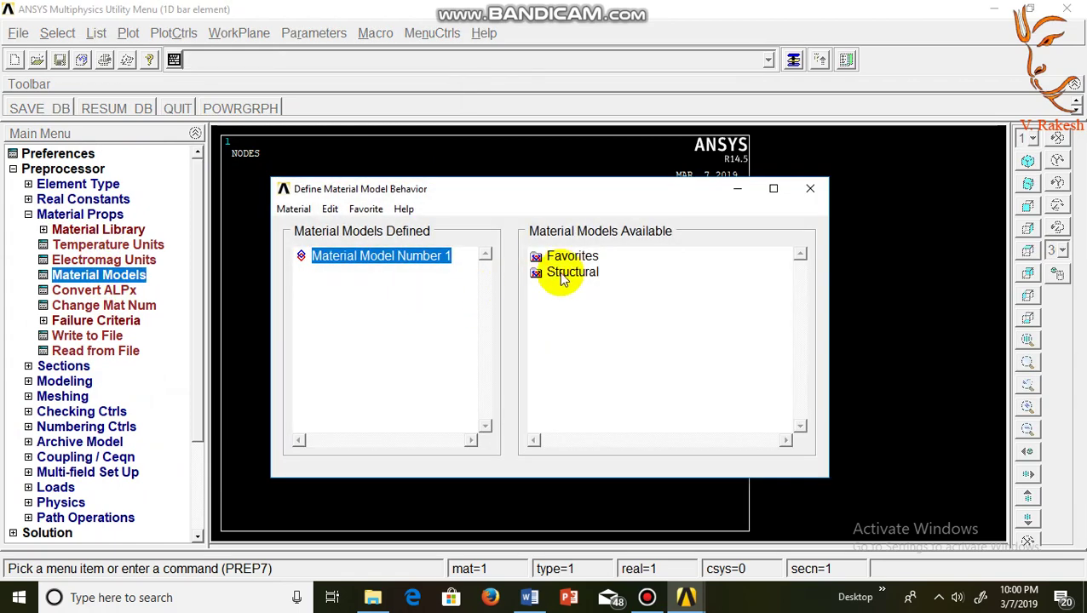
double_click(562, 274)
double_click(587, 289)
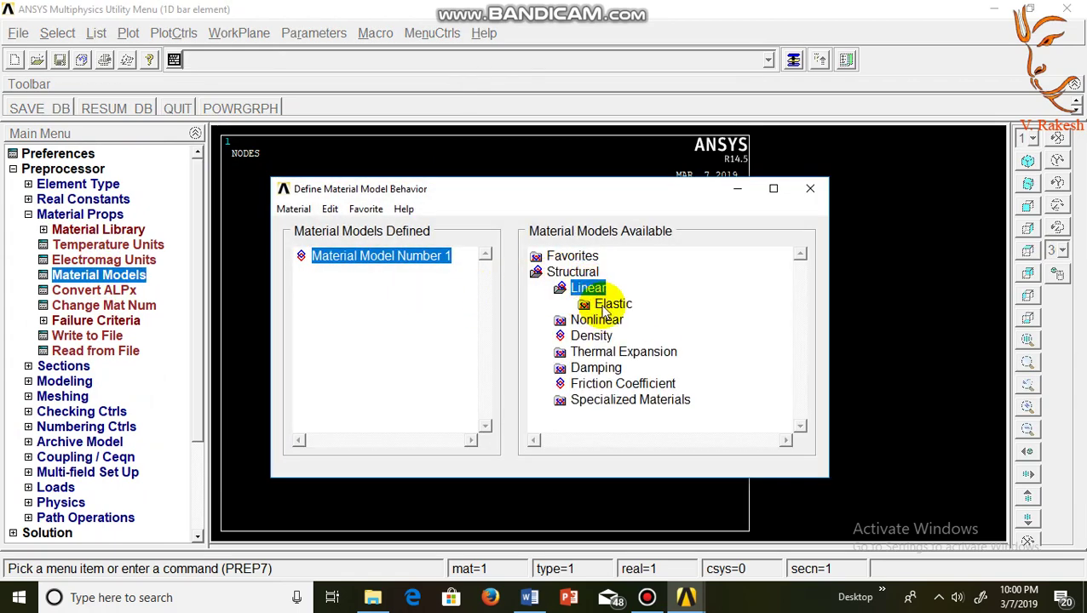
double_click(610, 304)
double_click(626, 320)
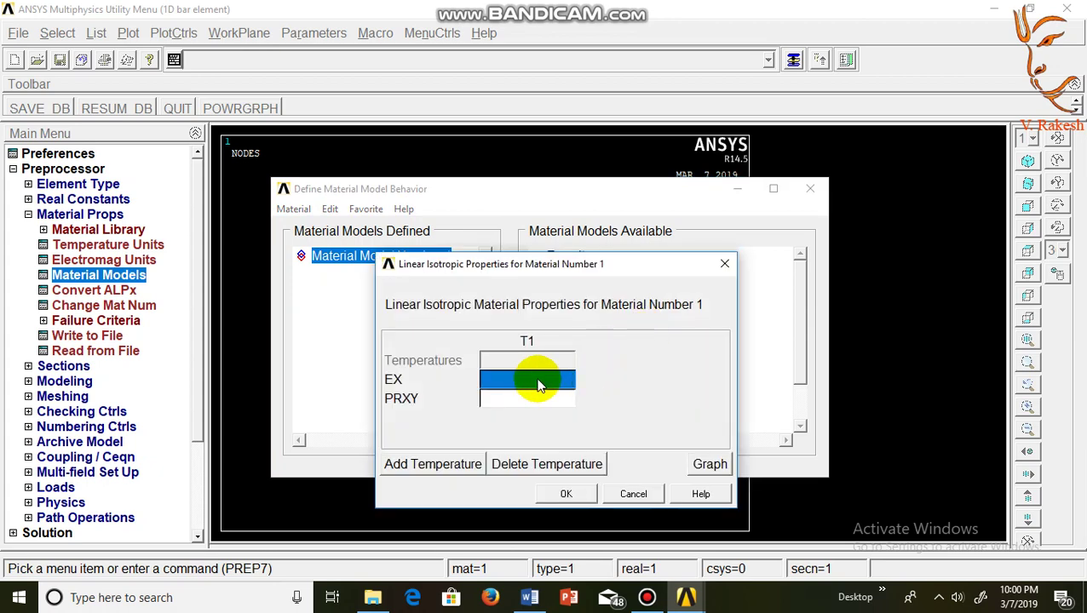
text(2E5)
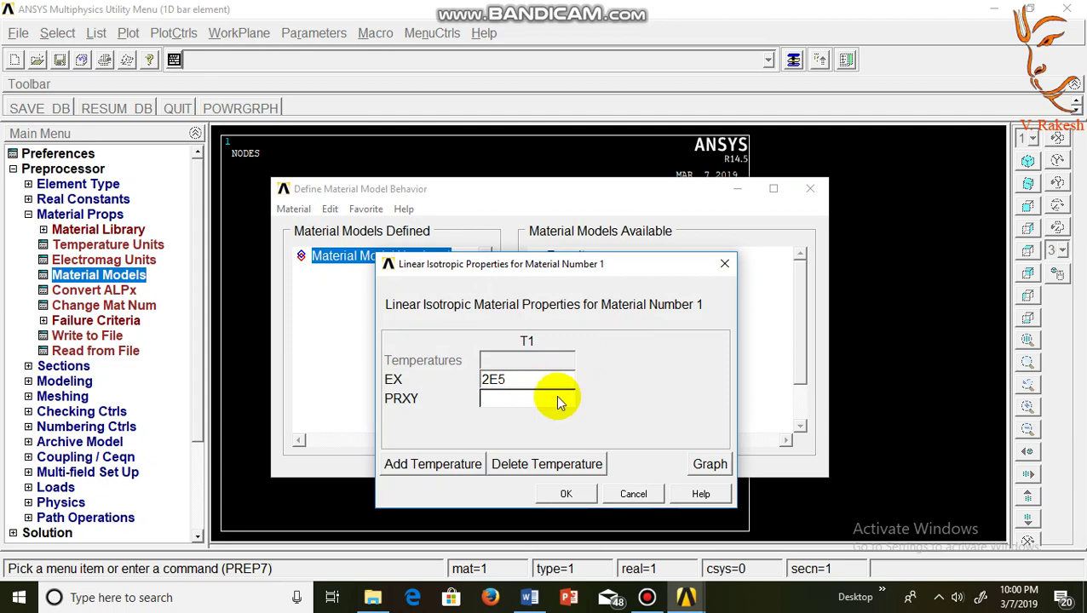
click(558, 400)
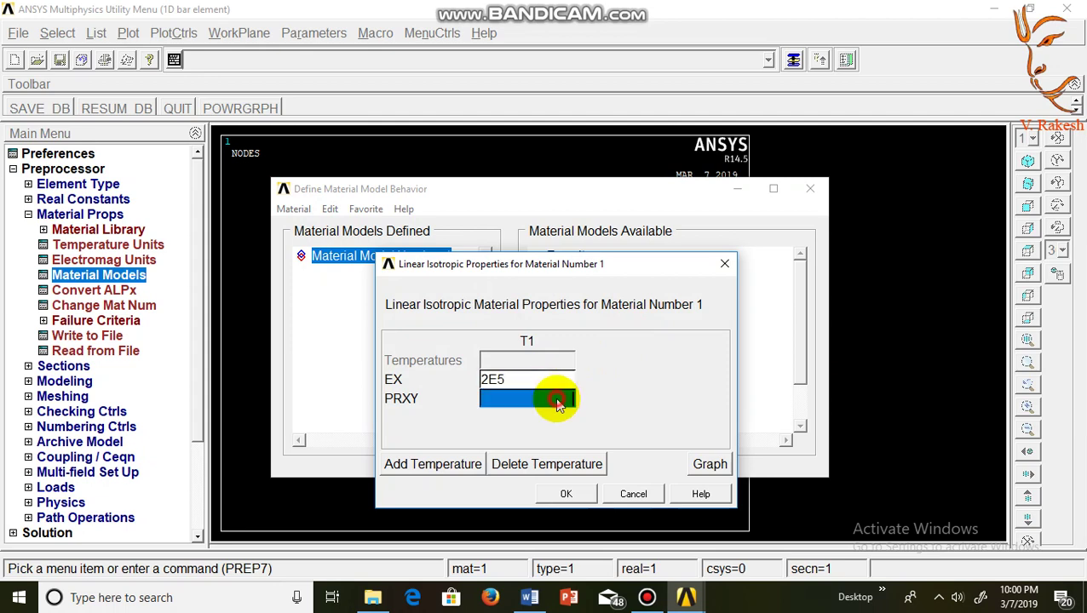
text(0.3)
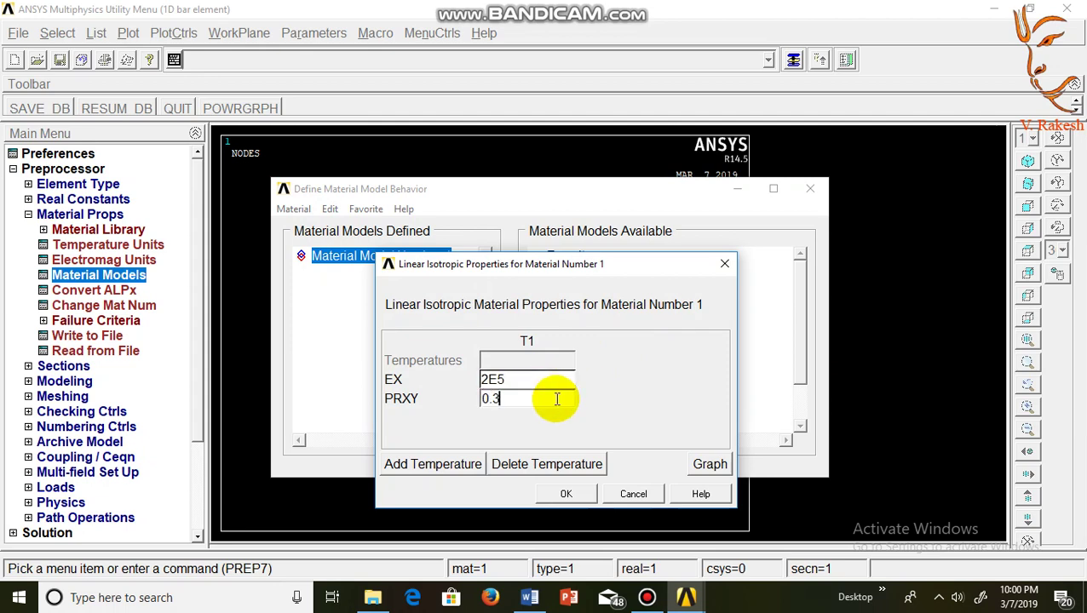
click(566, 494)
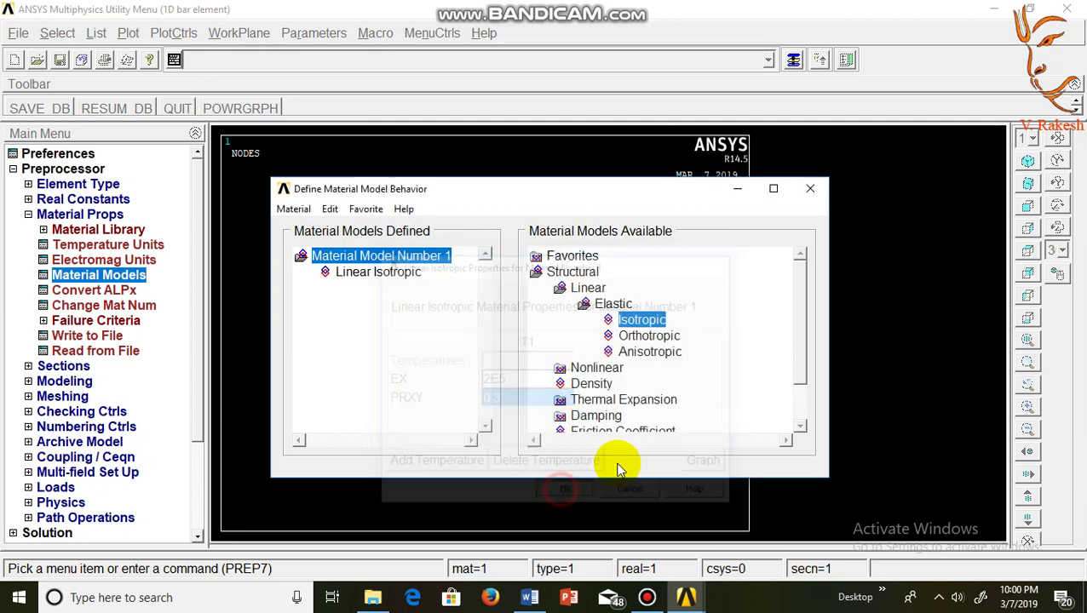
click(800, 196)
In the Beam Tool, create rectangular section 1 'BEAM' with B = 300 and H = 500.
click(63, 366)
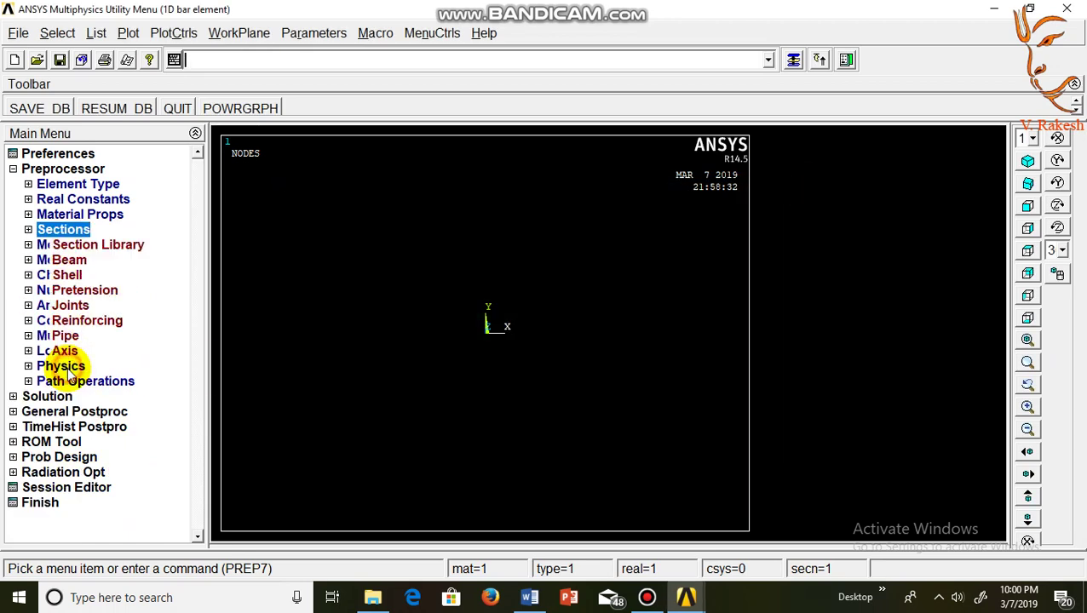
click(70, 260)
click(96, 275)
text(BEAM)
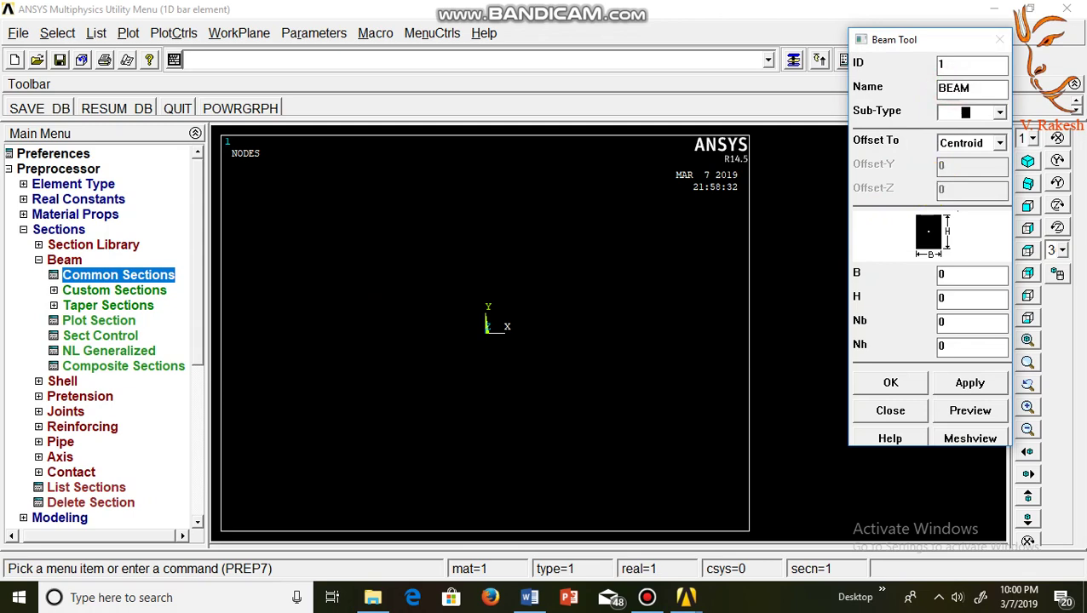
double_click(958, 275)
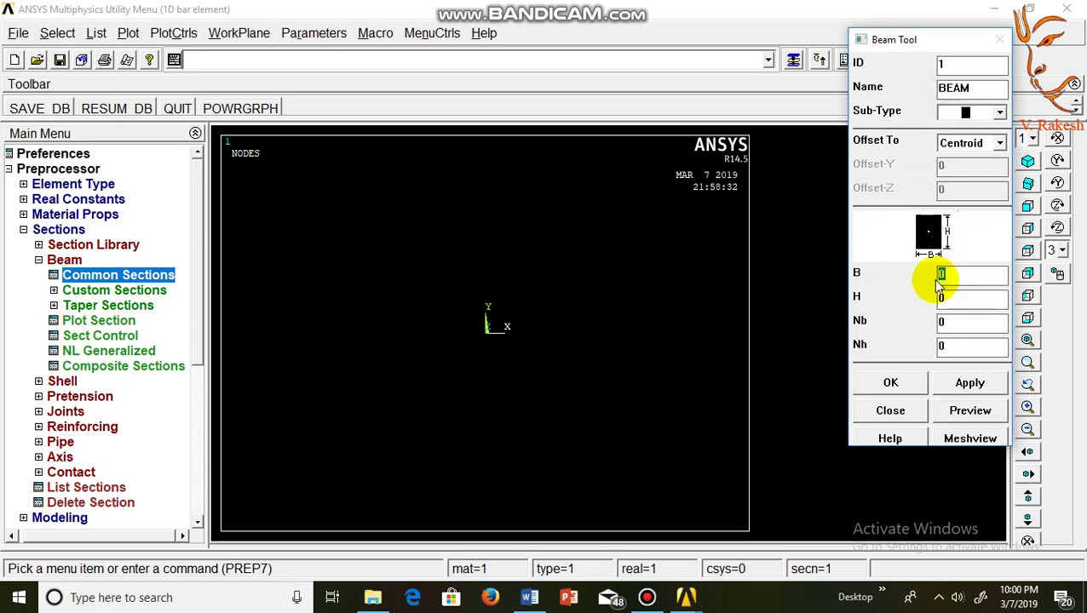
text(300)
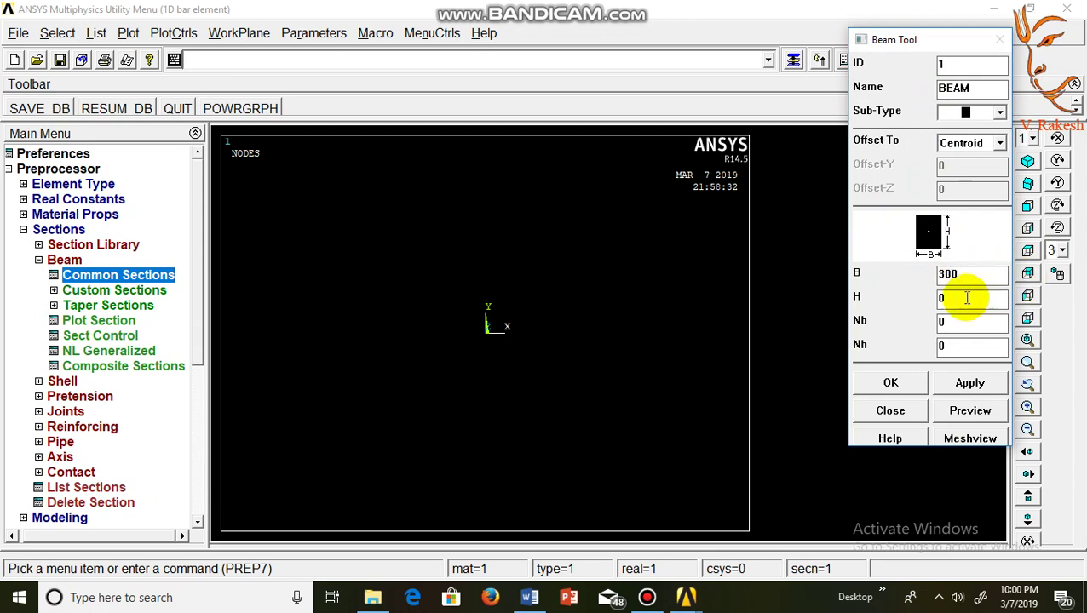
double_click(945, 297)
text(5)
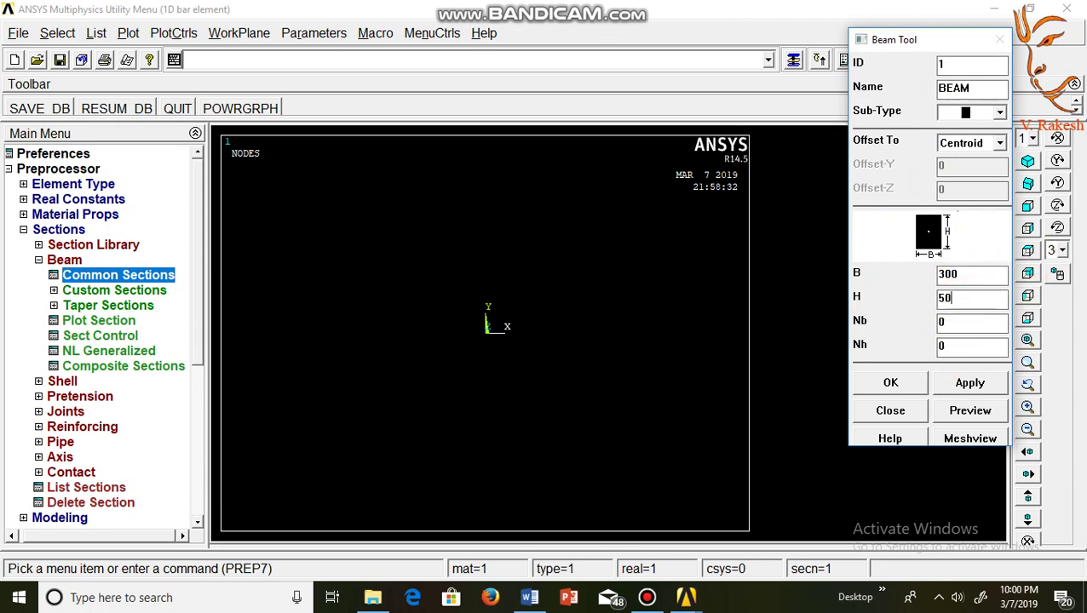
text(0)
click(890, 383)
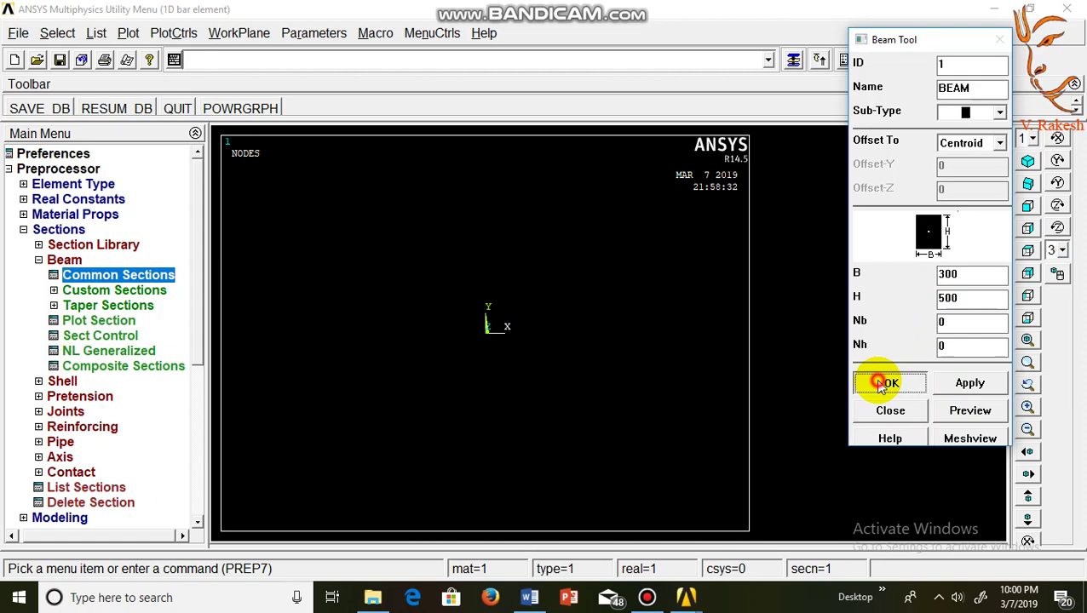
Create keypoint 1 at the origin in the active coordinate system.
click(39, 260)
click(68, 413)
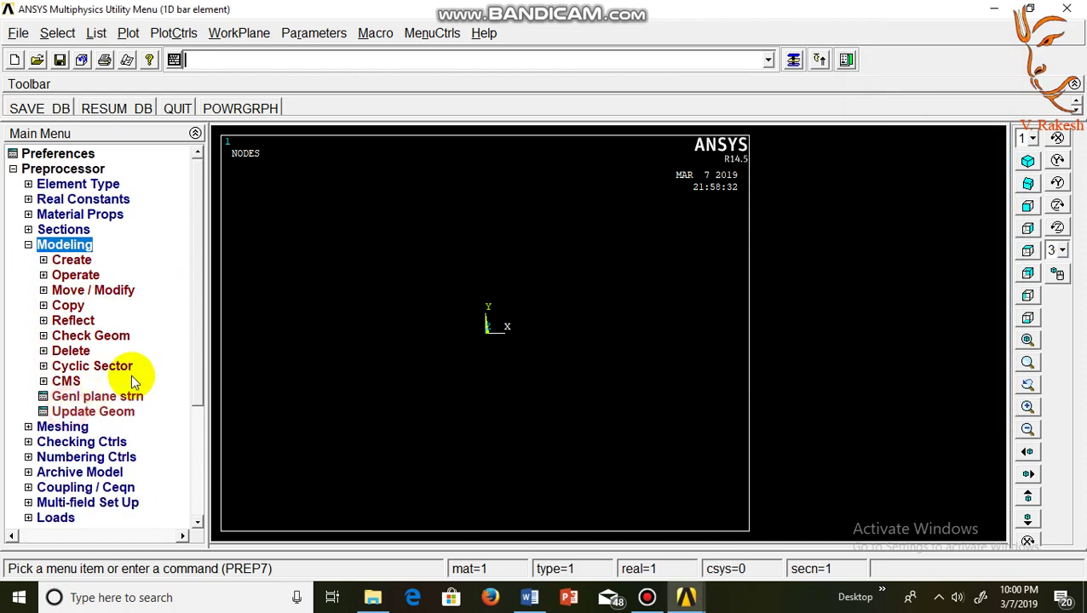
click(70, 261)
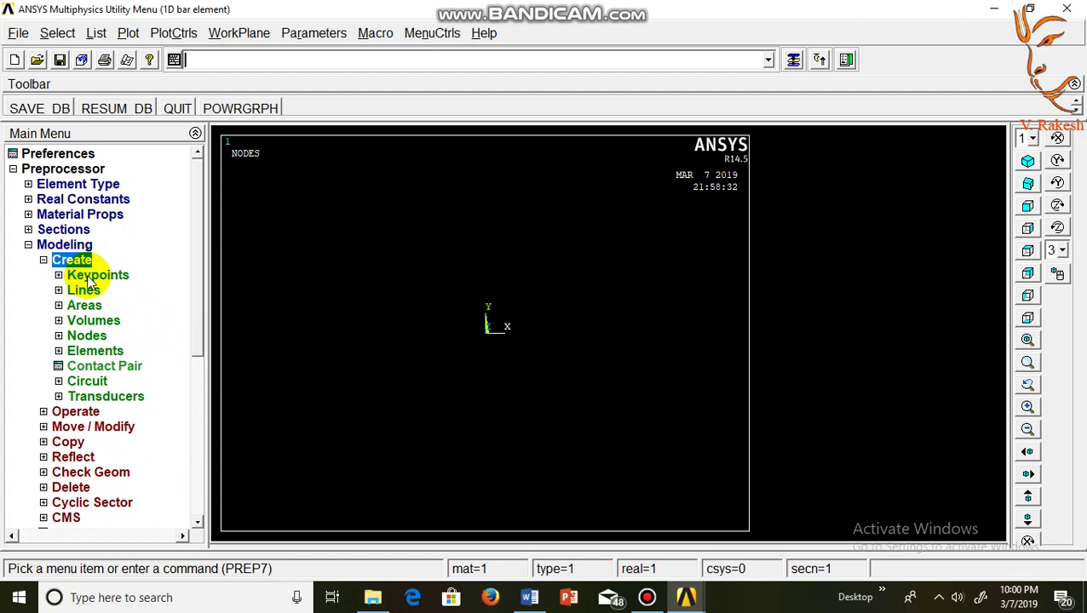
click(95, 276)
click(115, 305)
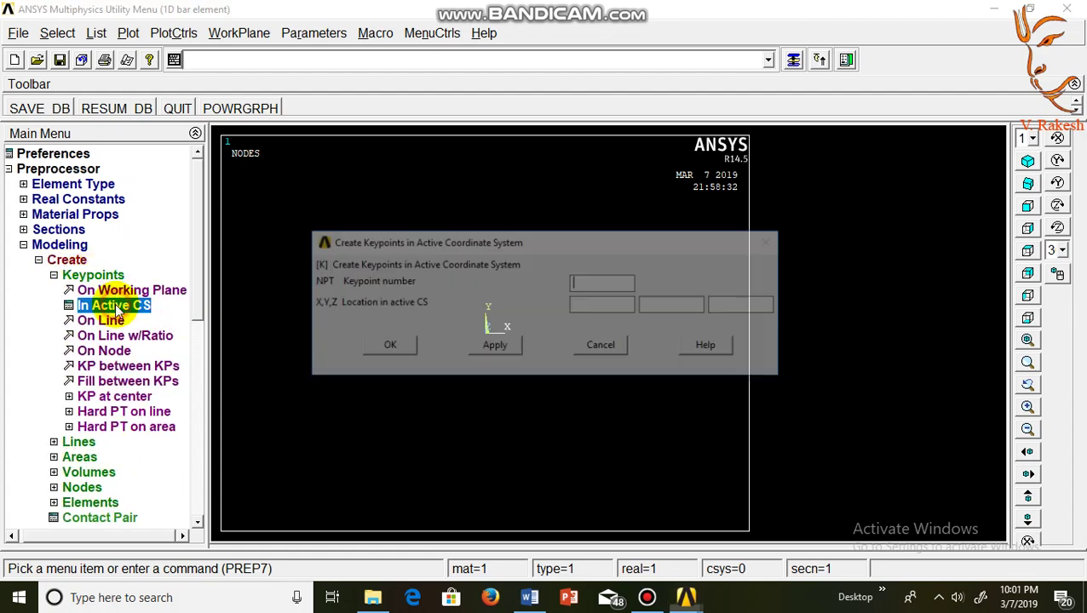
click(635, 280)
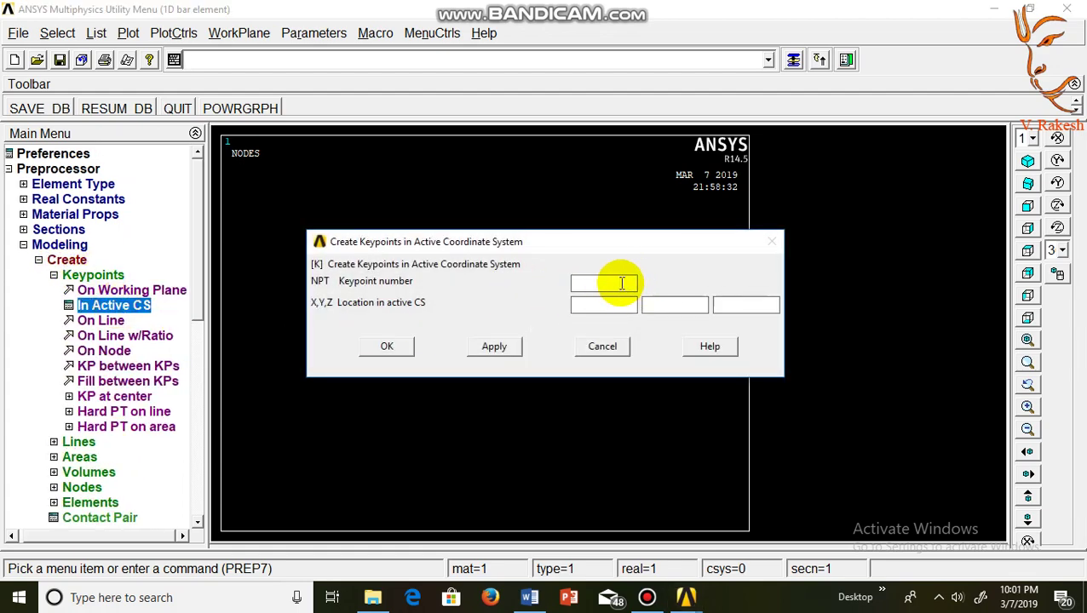
click(606, 284)
text(1)
click(607, 306)
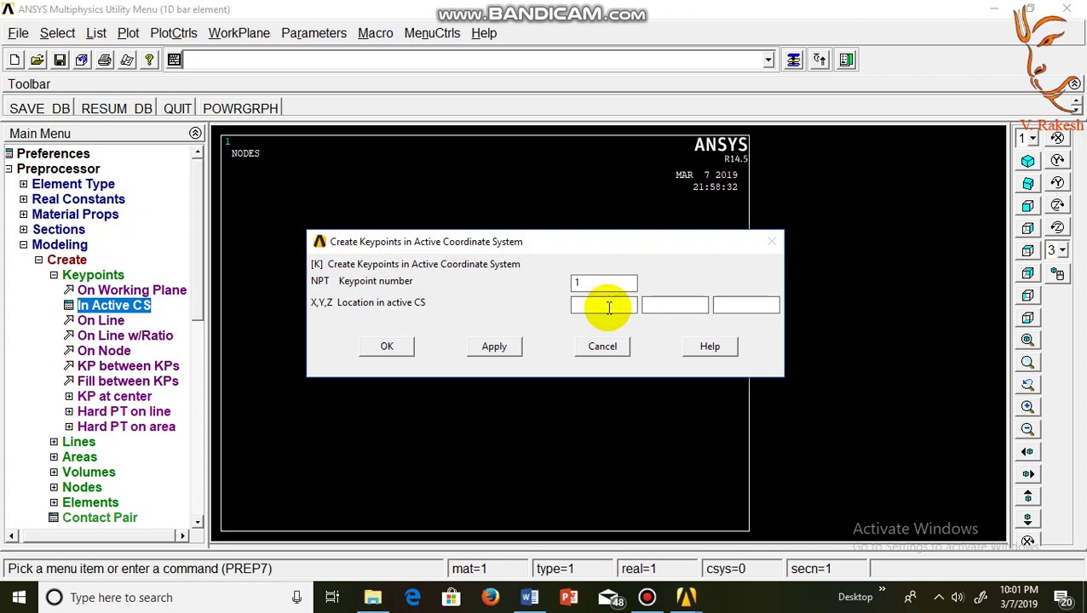
text(0)
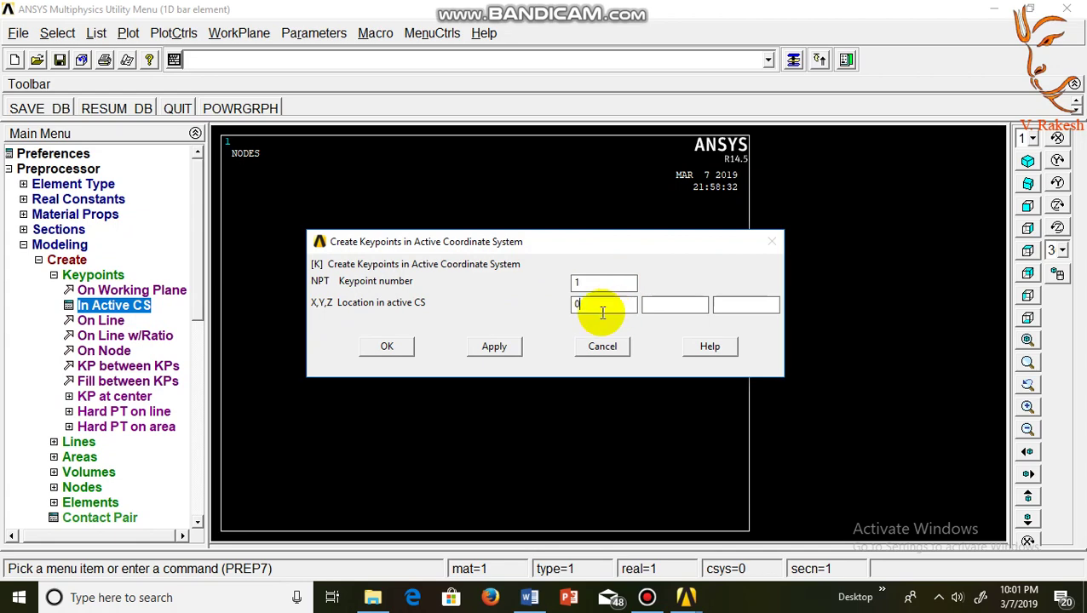
click(494, 346)
Add keypoints 2, 3 and 4 at X 1000, 2000 and 3000.
mouse_move(590, 283)
mouse_down()
mouse_move(561, 285)
mouse_move(565, 303)
mouse_up()
text(2)
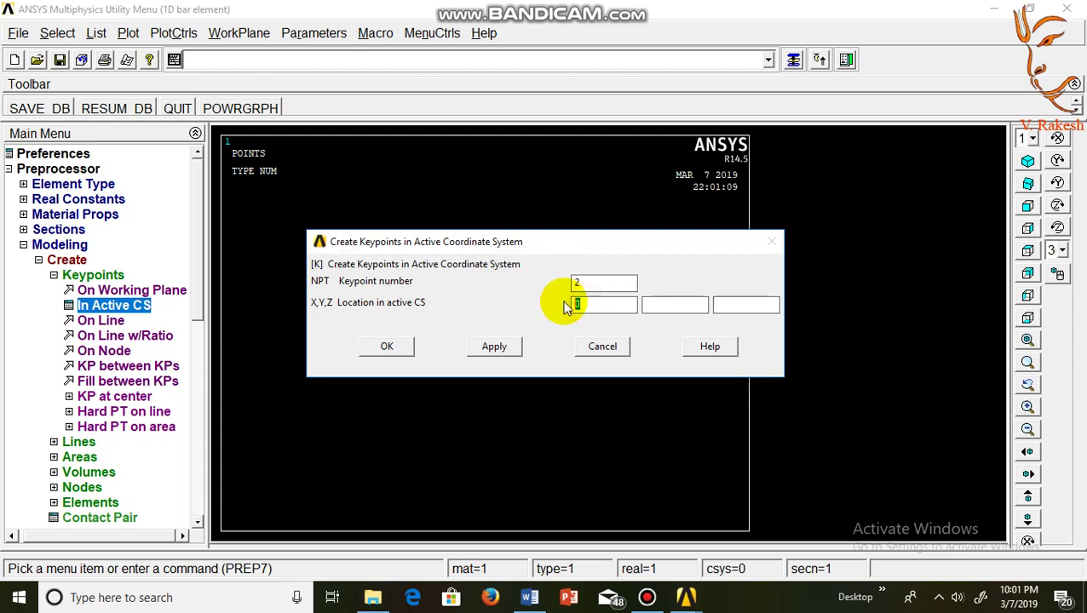
text(10)
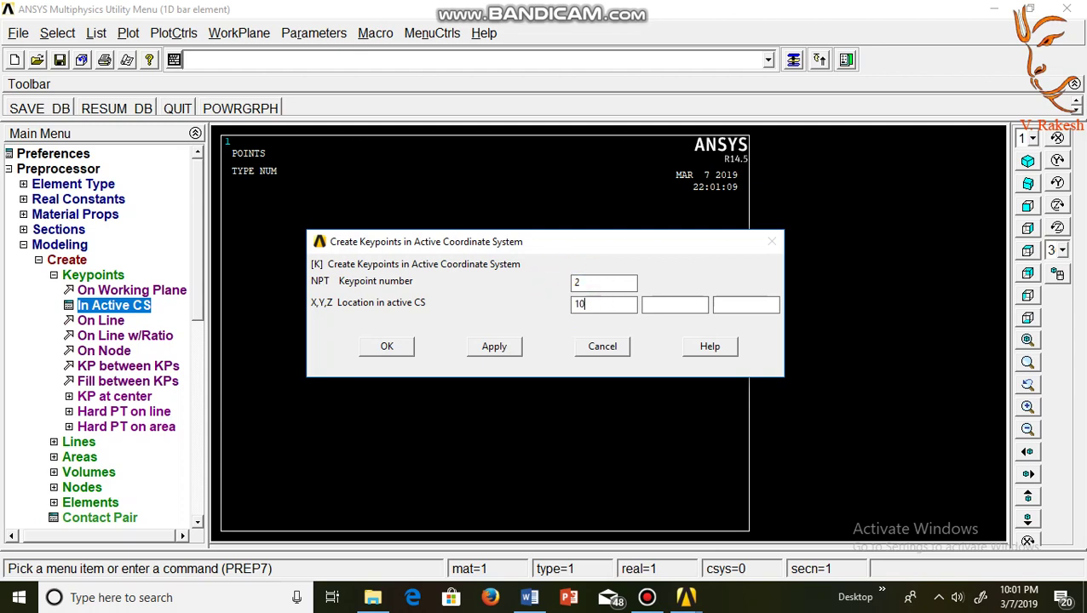
text(00)
click(495, 347)
double_click(575, 283)
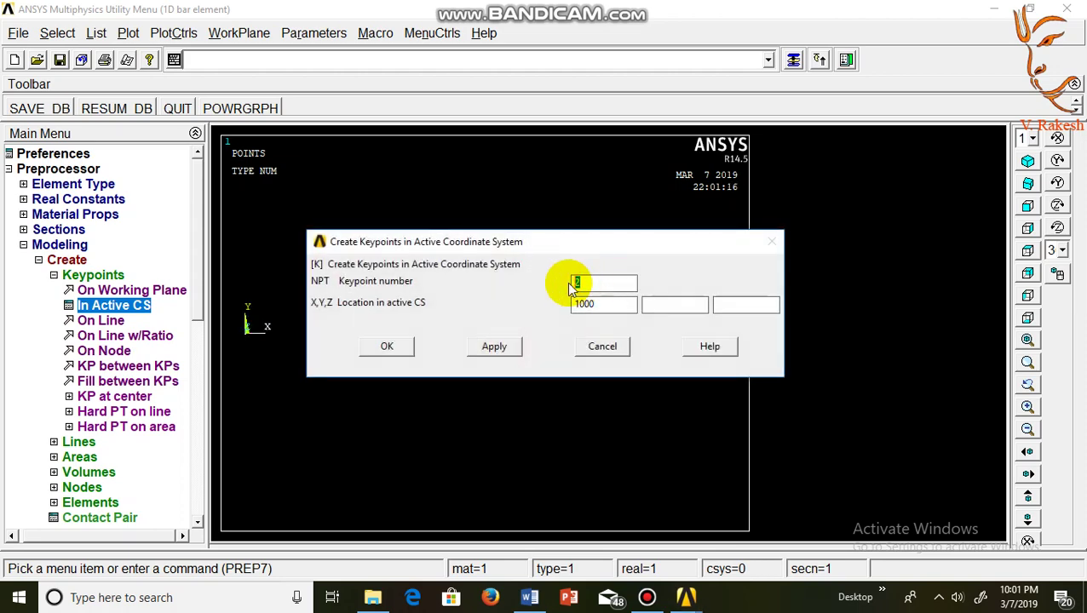
text(3)
click(582, 303)
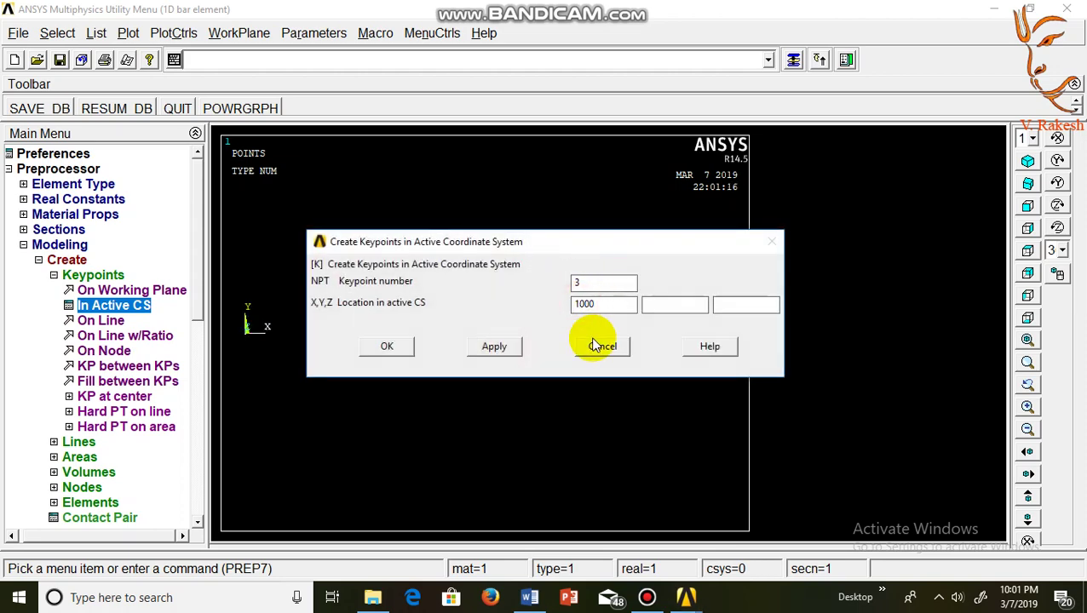
text(2)
click(495, 347)
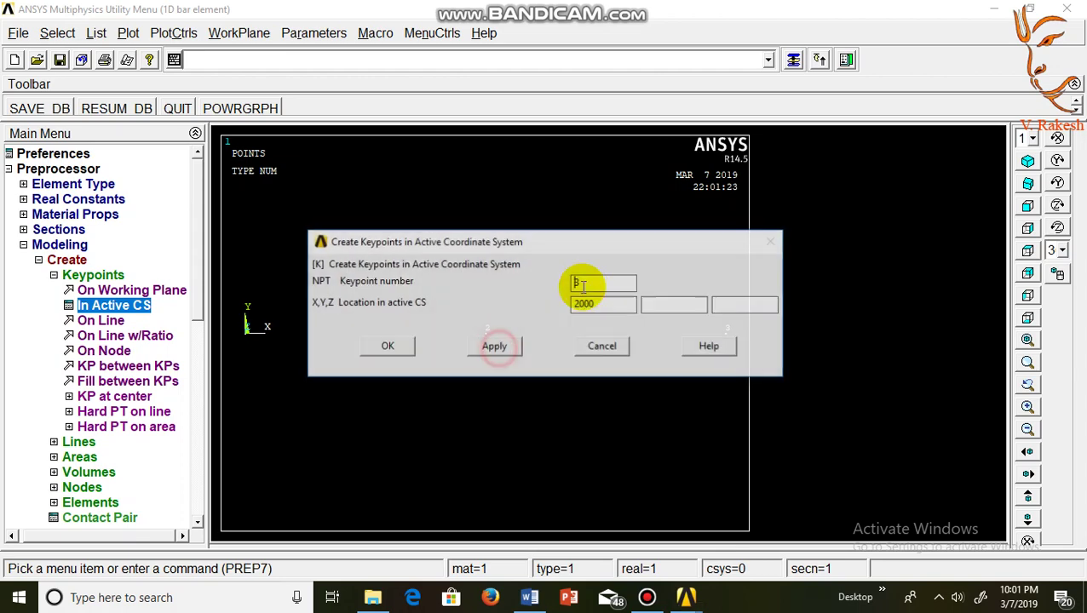
double_click(576, 283)
text(4)
click(579, 304)
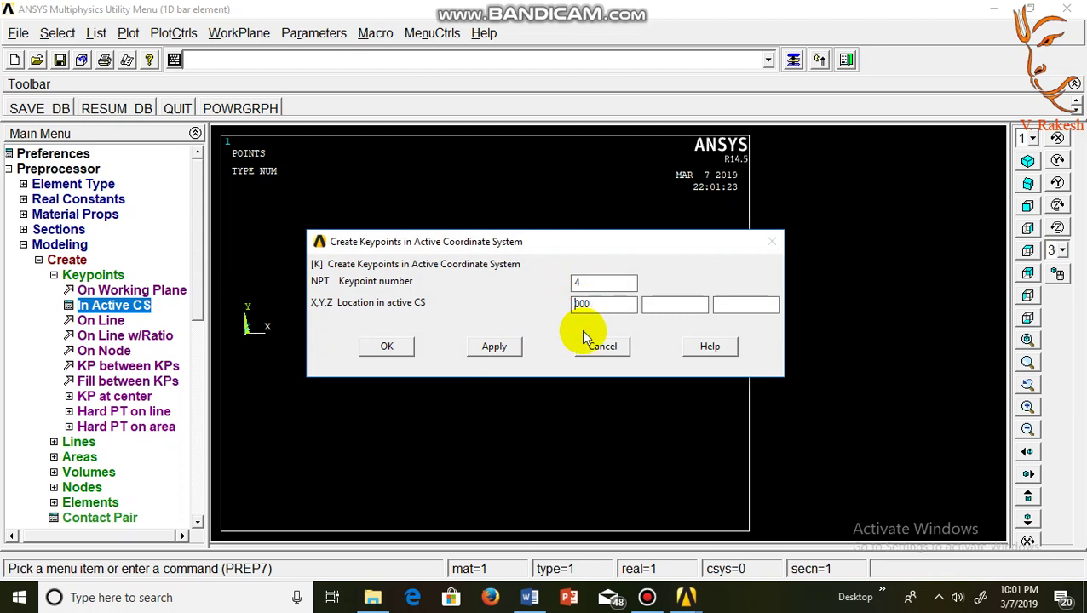
text(3)
click(496, 347)
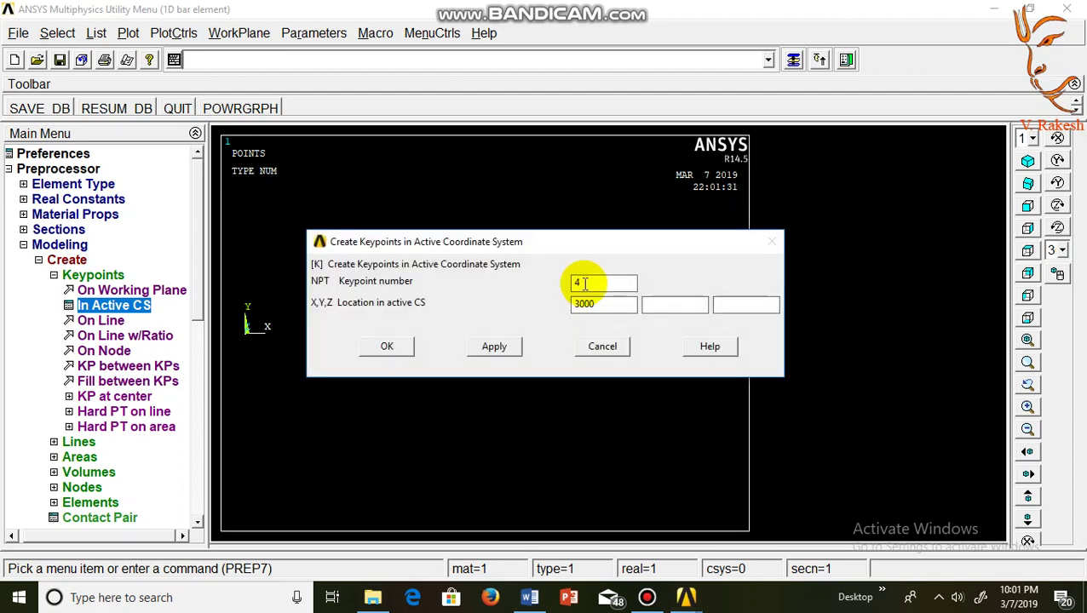
Add keypoints 5, 6 and 7 at X 9000, 11000 and 13000.
double_click(577, 283)
text(5)
click(577, 304)
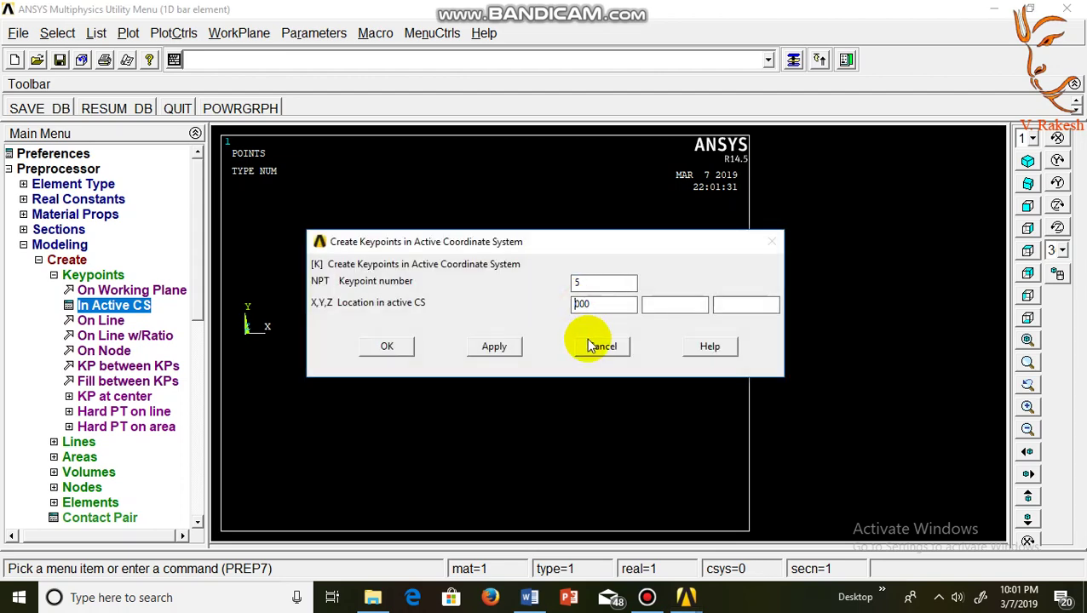
text(9)
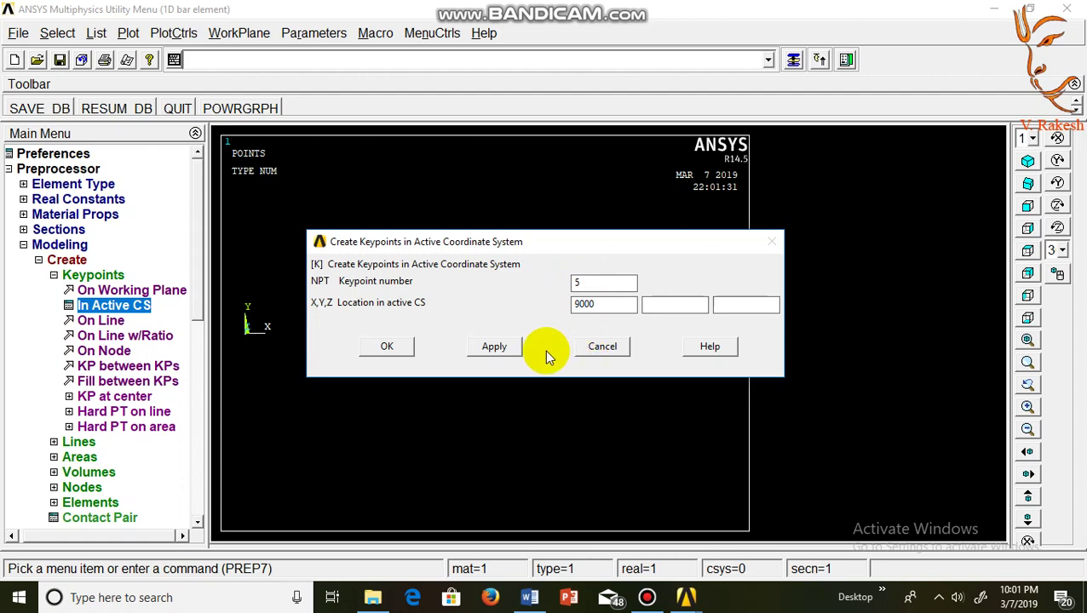
click(495, 346)
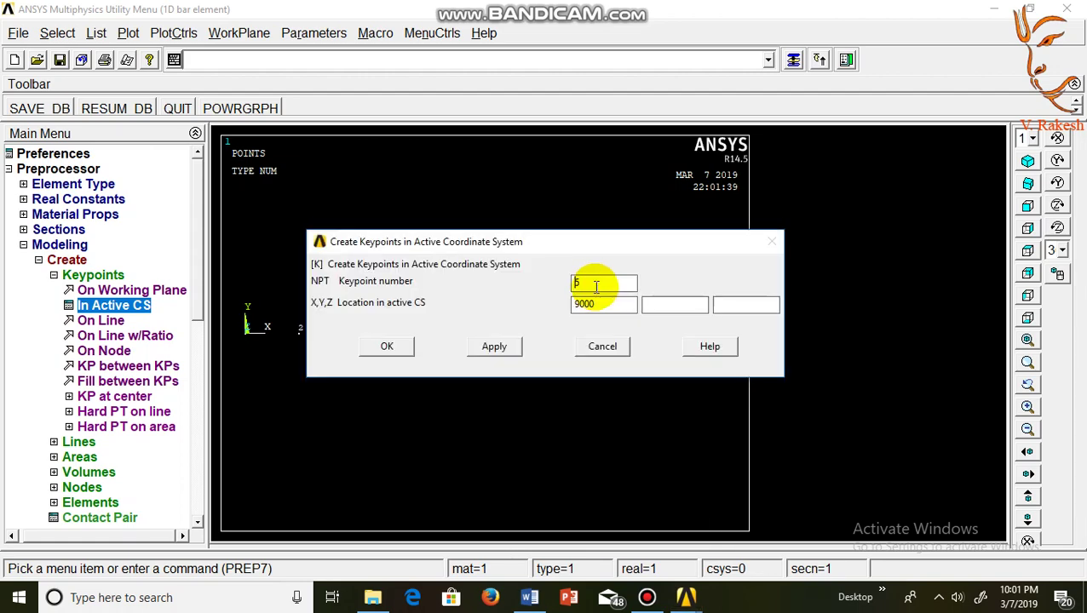
text(3)
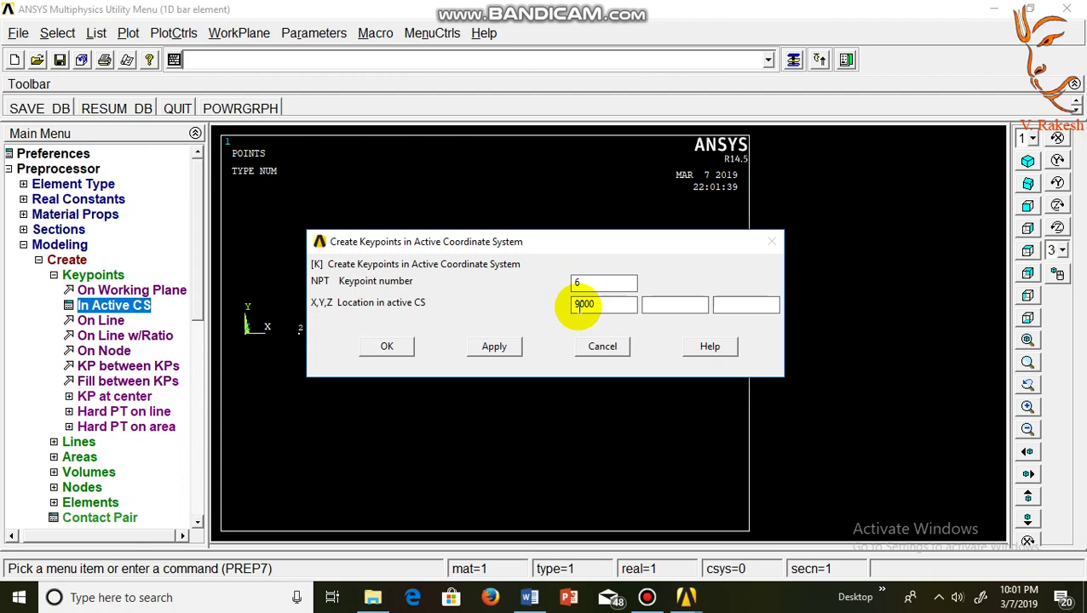
drag(580, 304, 574, 304)
text(11000)
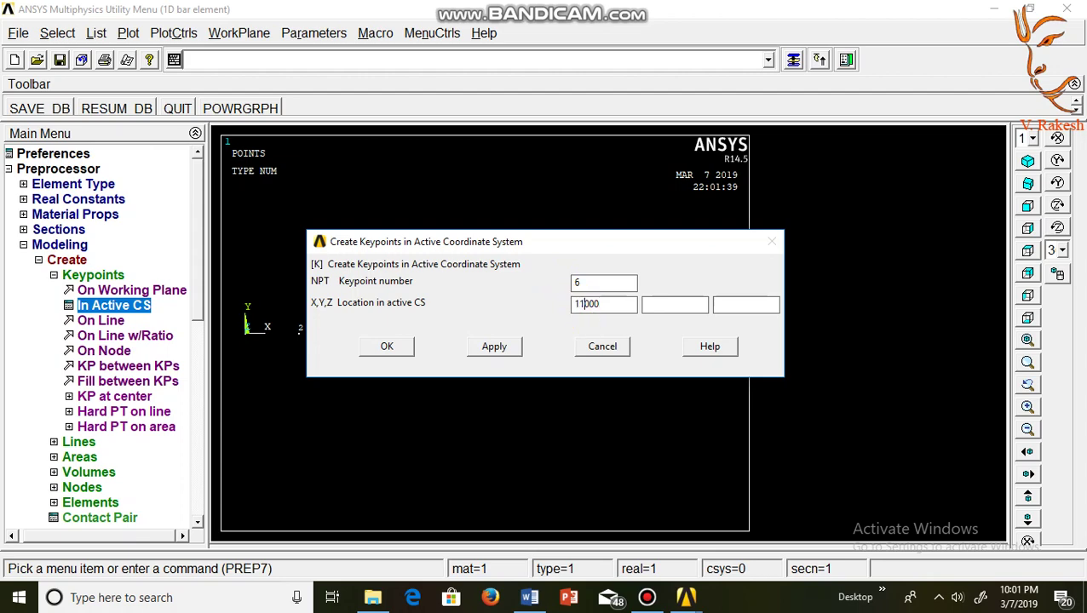
click(509, 345)
drag(596, 282, 569, 284)
text(7)
text(3)
click(402, 353)
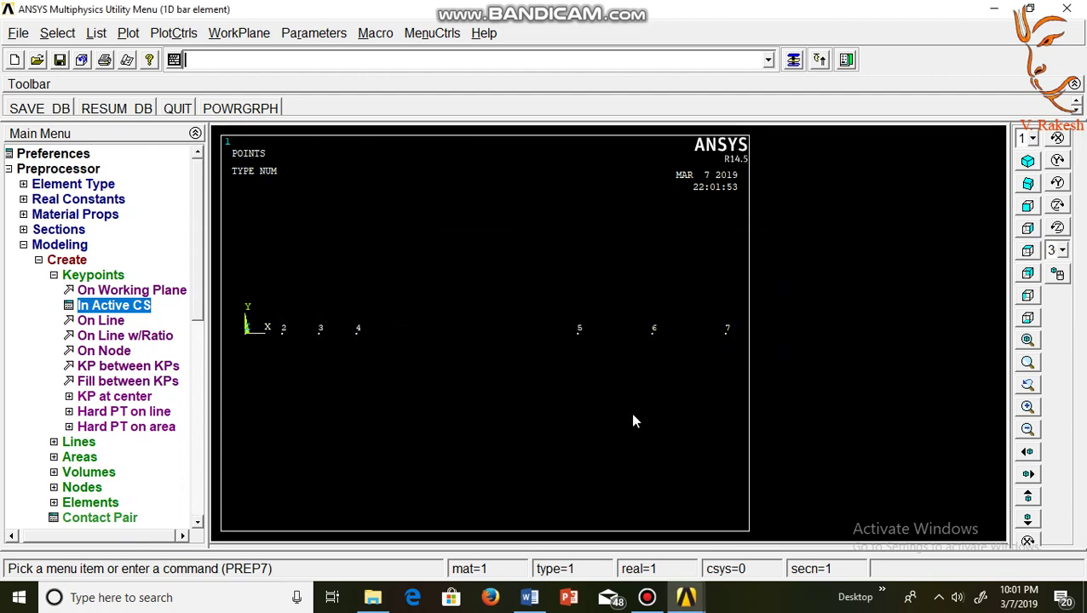
click(529, 597)
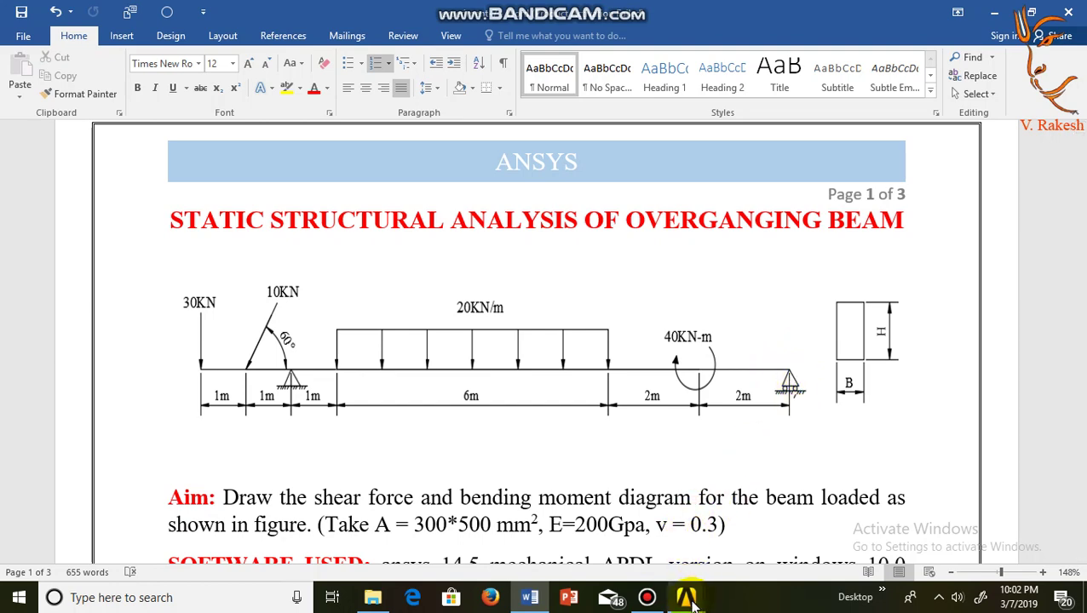
mouse_move(686, 597)
click(743, 507)
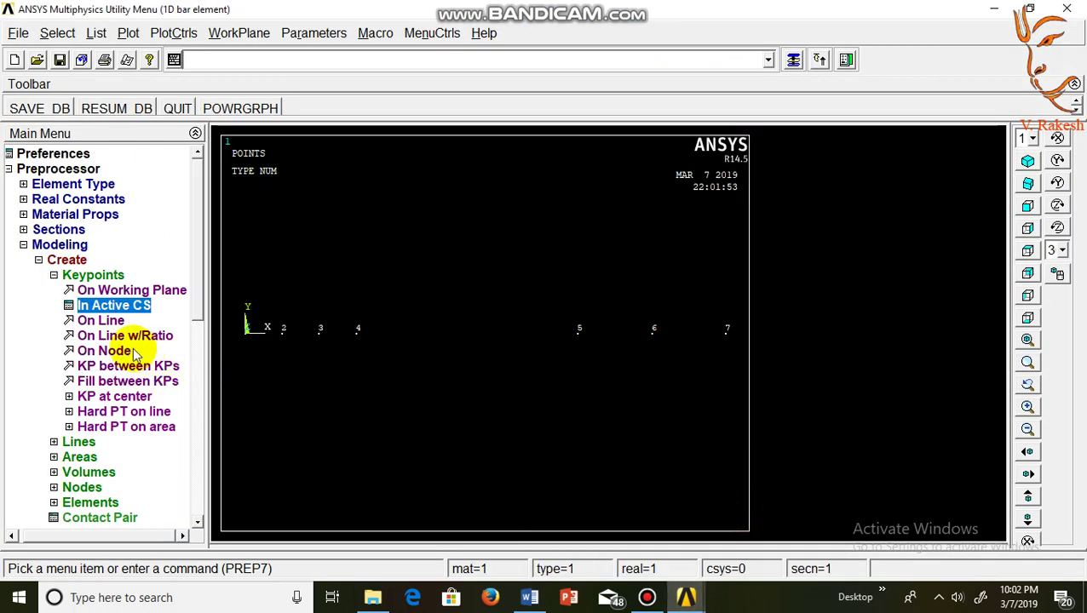
Draw straight lines joining consecutive keypoints 1 through 7 along the beam.
click(79, 442)
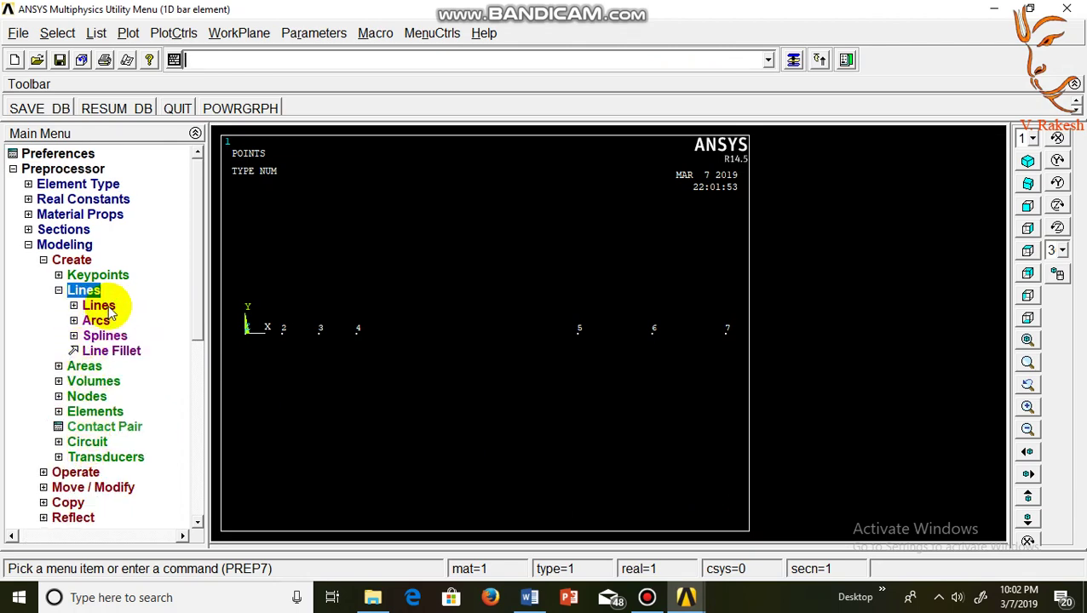
click(109, 308)
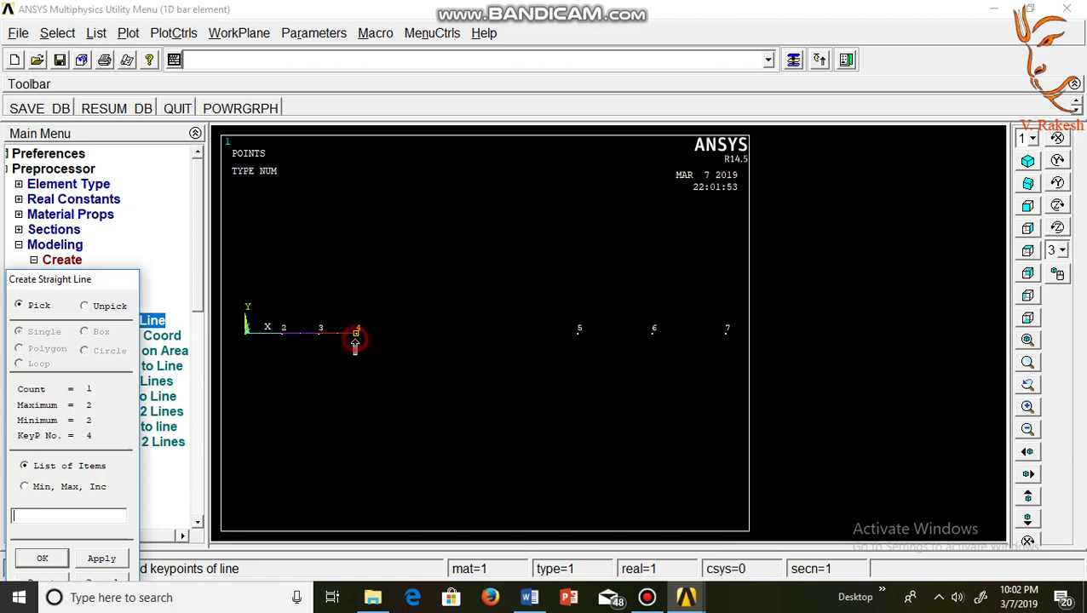
click(571, 344)
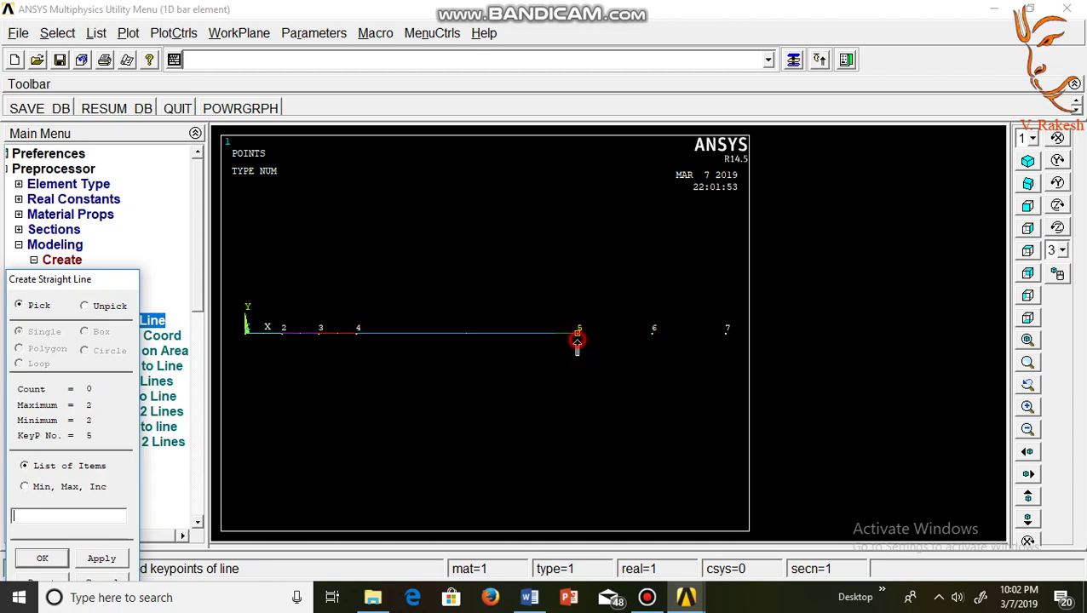
click(652, 342)
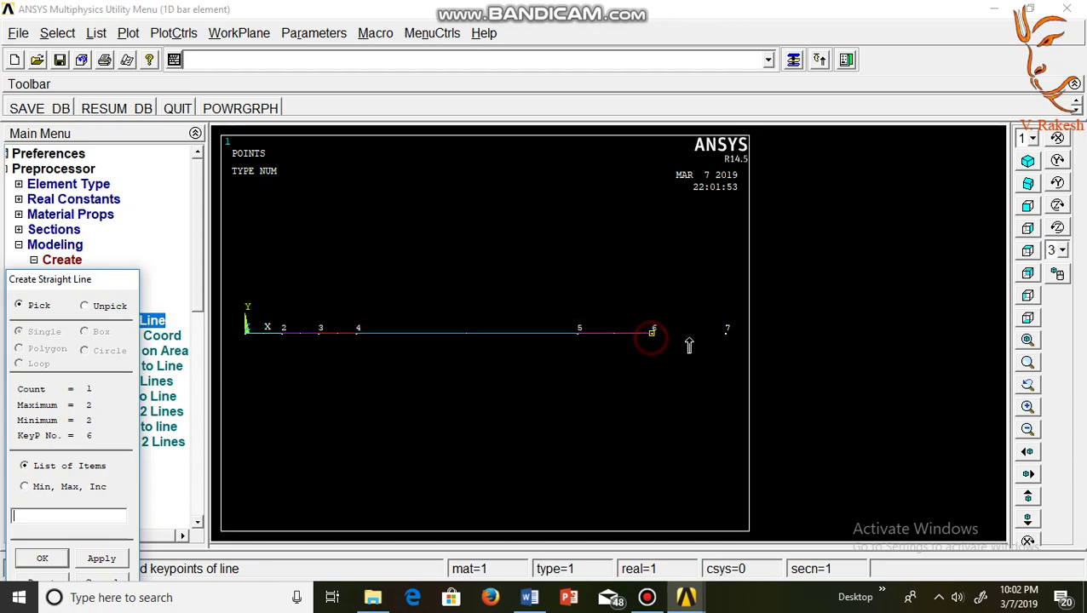
click(44, 557)
drag(198, 311, 195, 424)
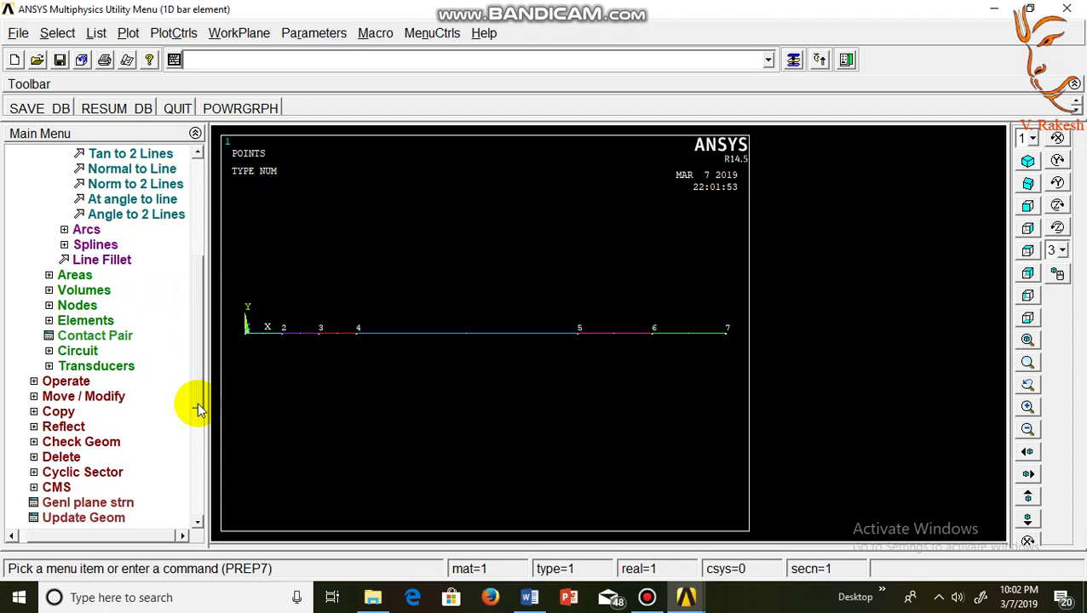
click(68, 457)
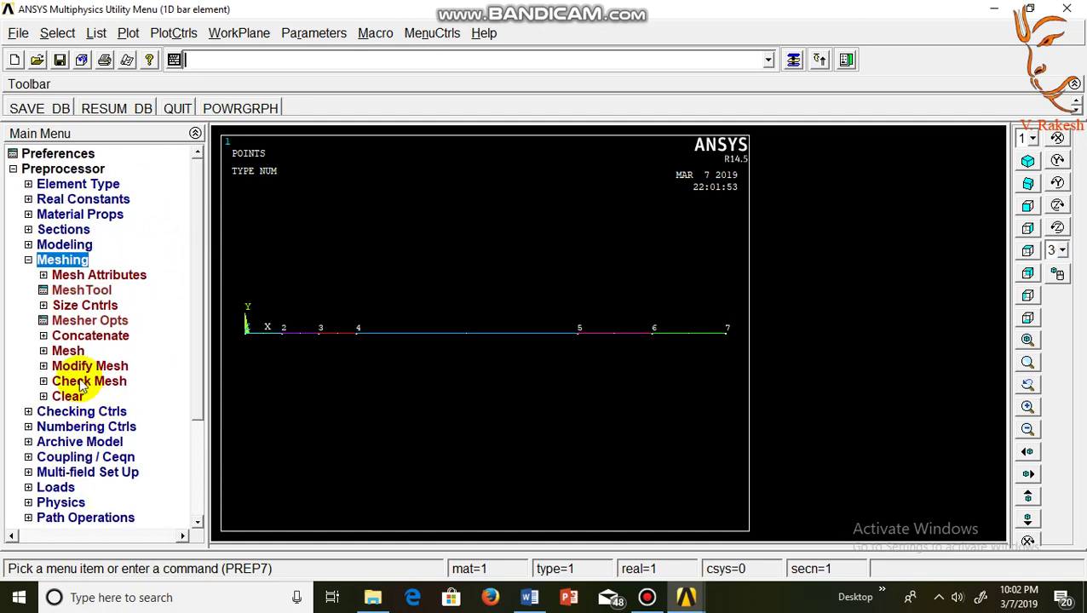
Assign 10 element divisions to each of the first three beam lines.
click(85, 305)
click(103, 339)
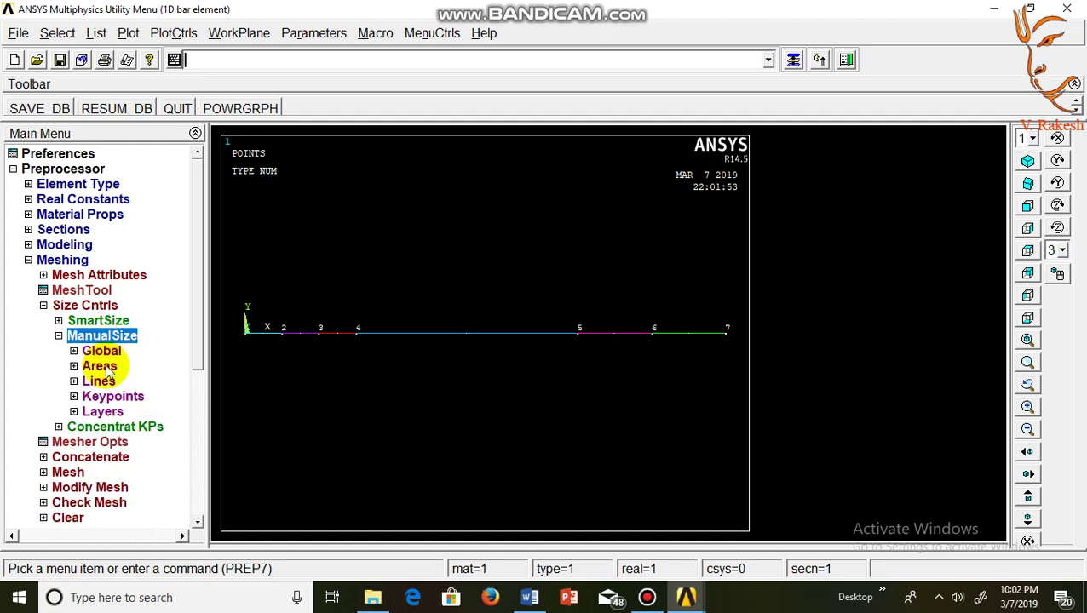
click(99, 381)
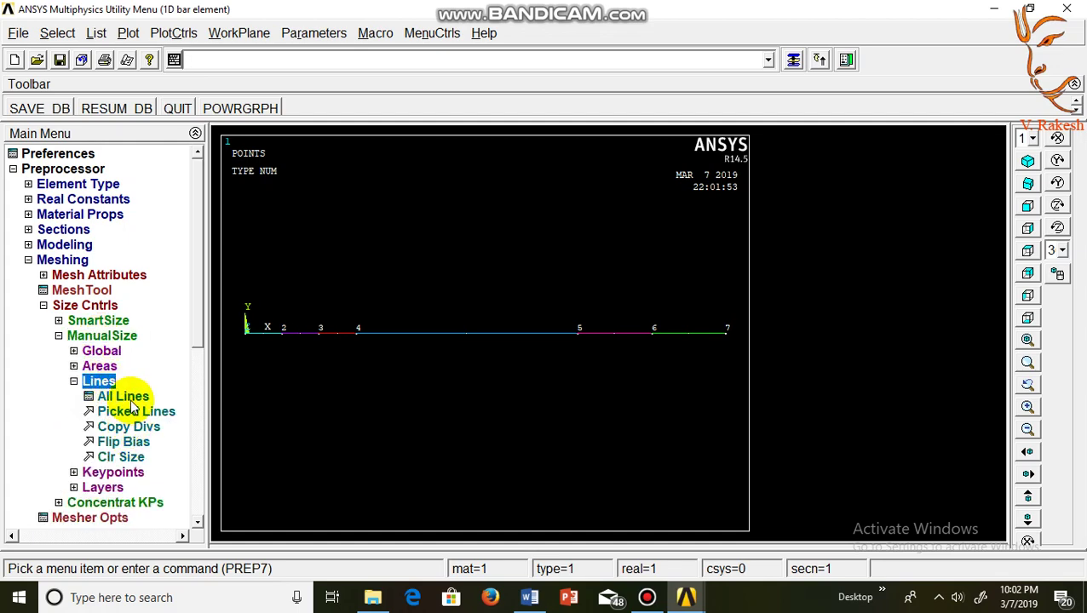
click(127, 411)
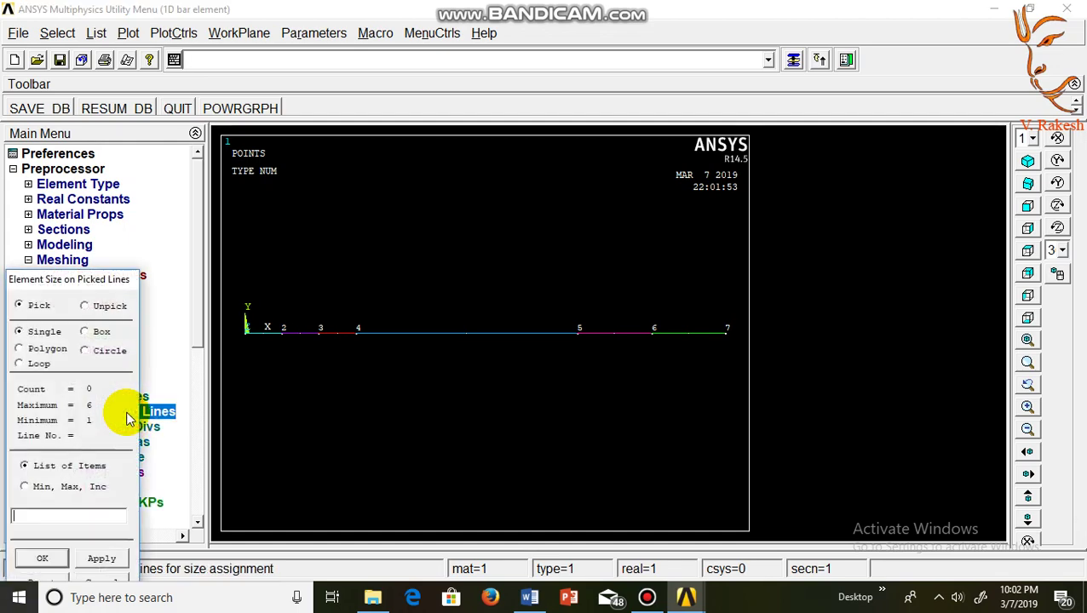
drag(106, 283, 94, 223)
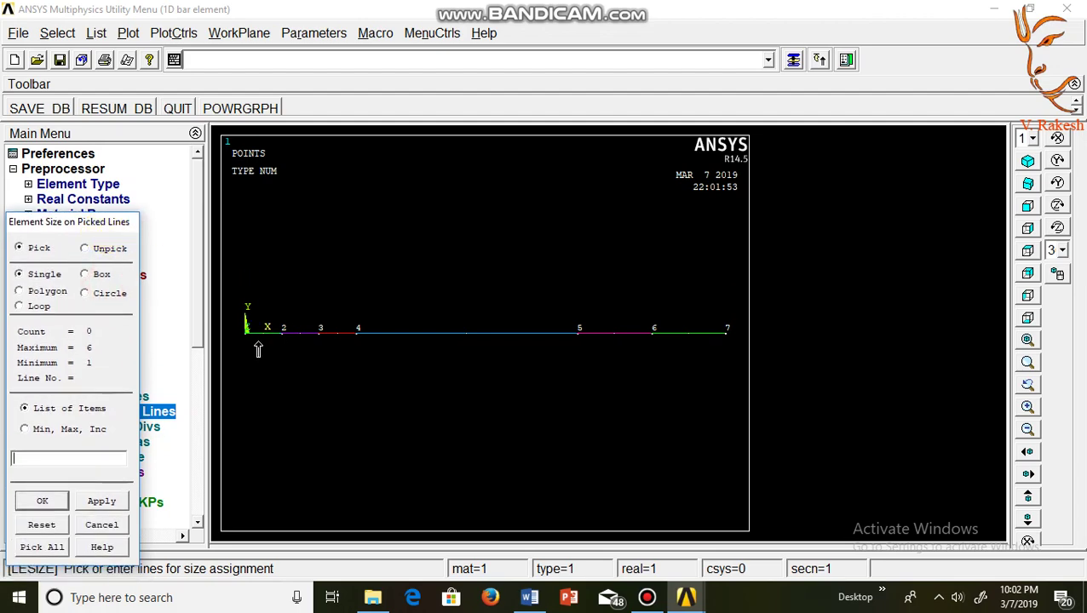
click(102, 501)
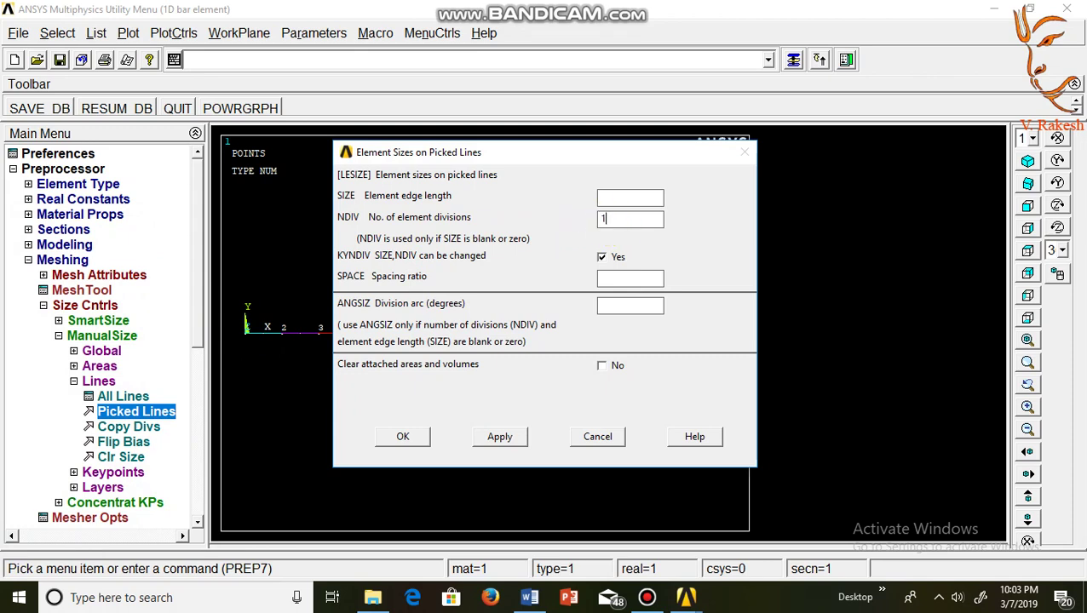
click(610, 223)
text(10)
click(501, 437)
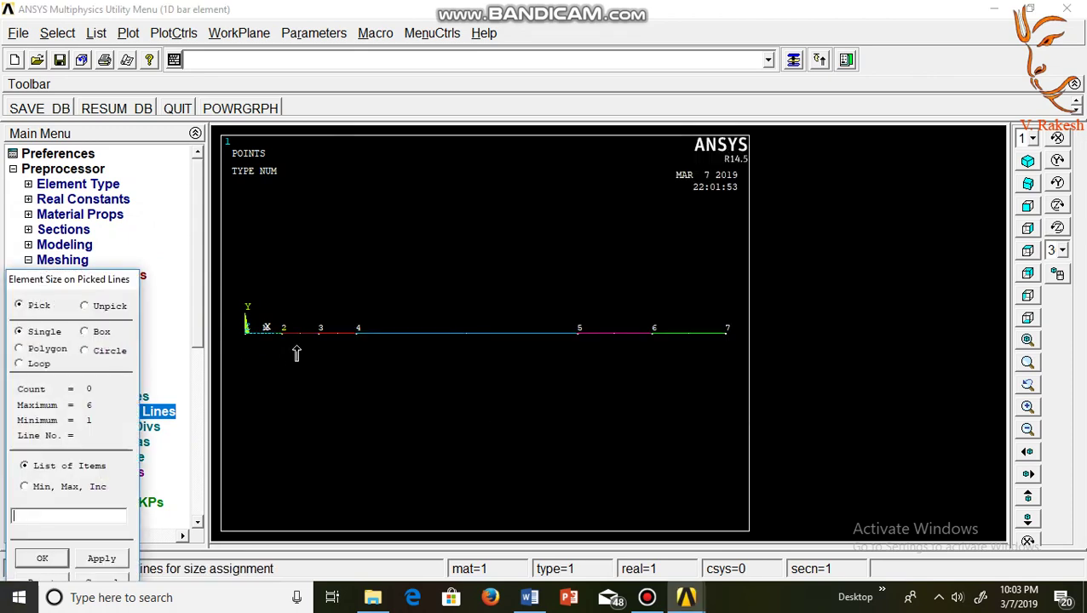
click(299, 346)
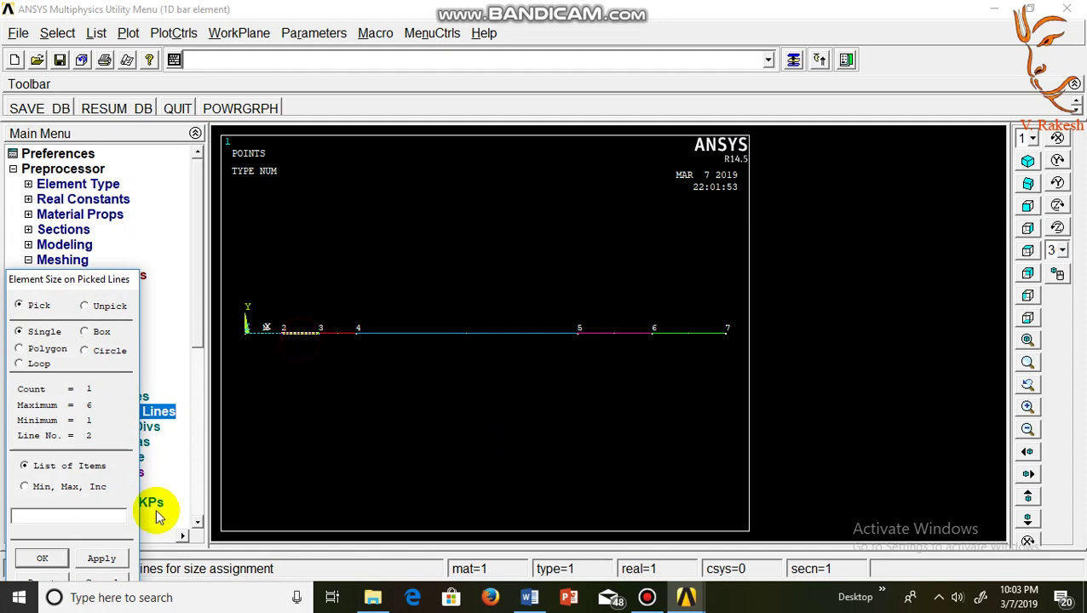
click(101, 559)
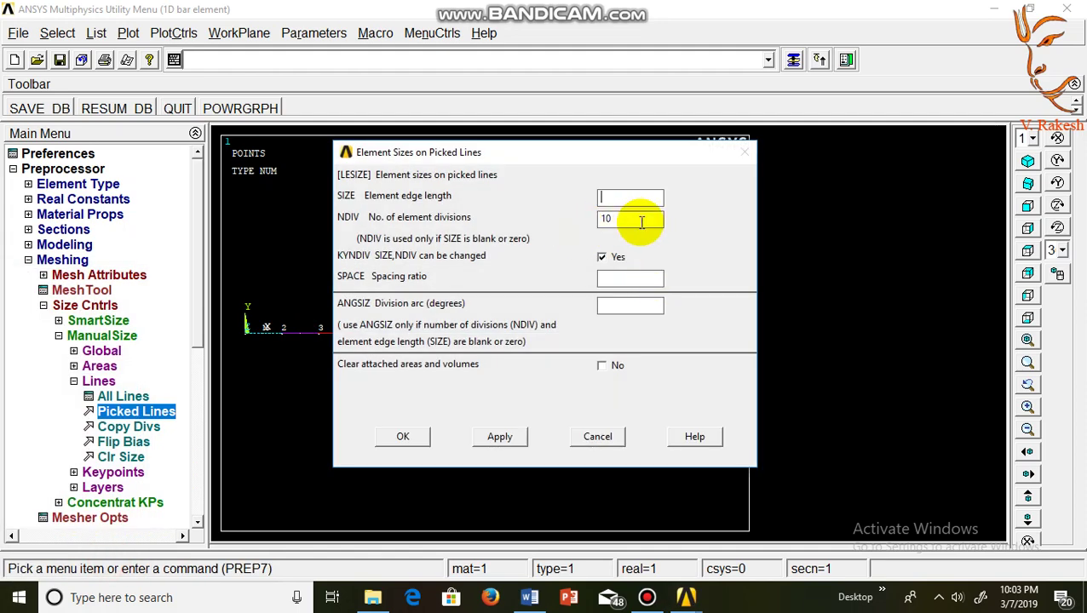
click(500, 436)
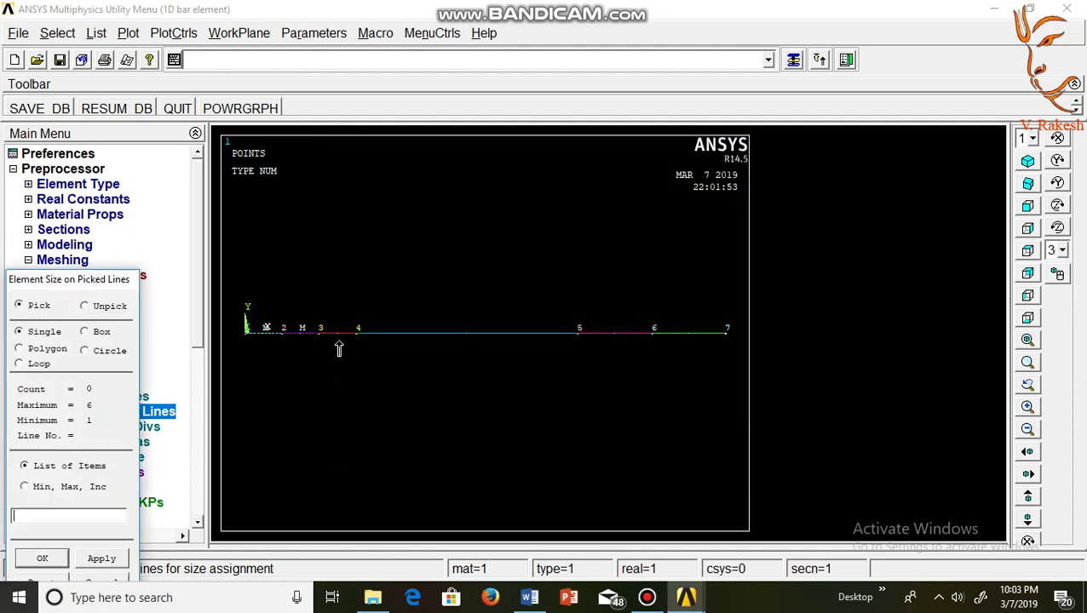
click(100, 559)
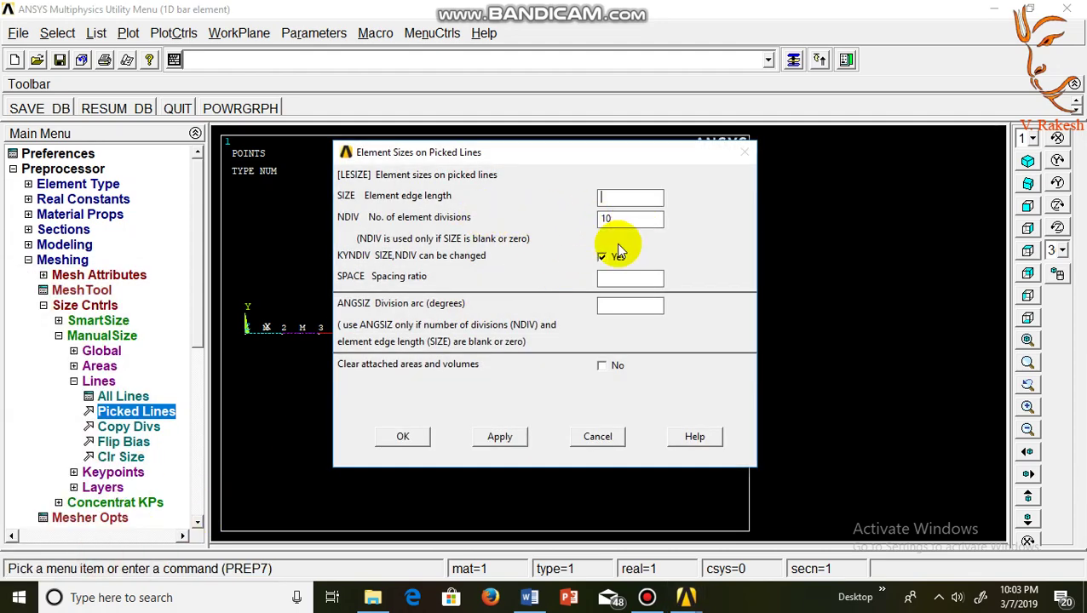
click(501, 434)
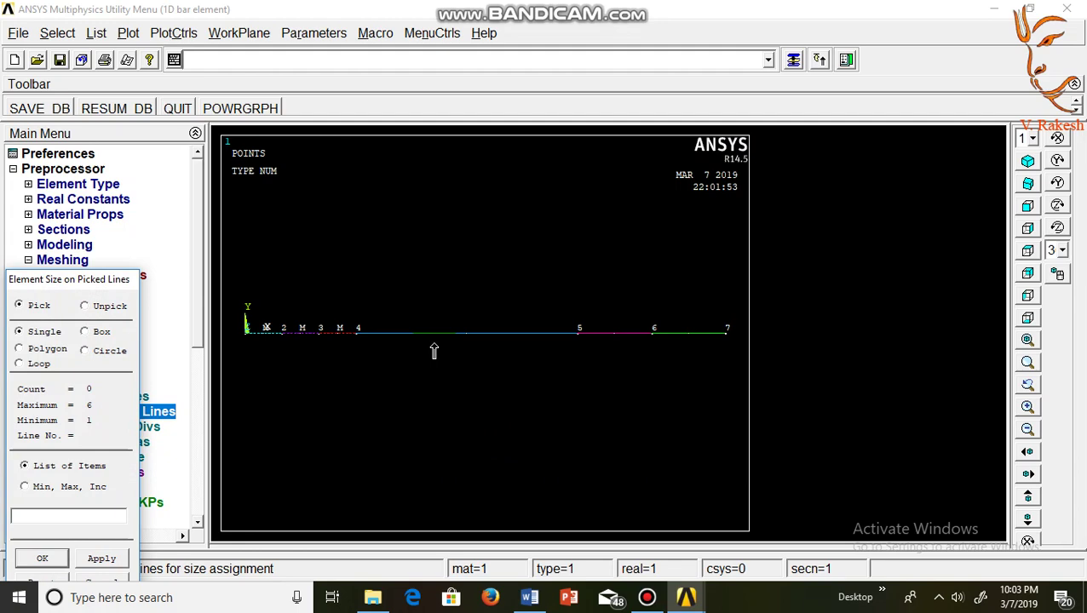
Assign 60 divisions to line 4–5 and 20 to lines 5–6 and 6–7.
click(435, 343)
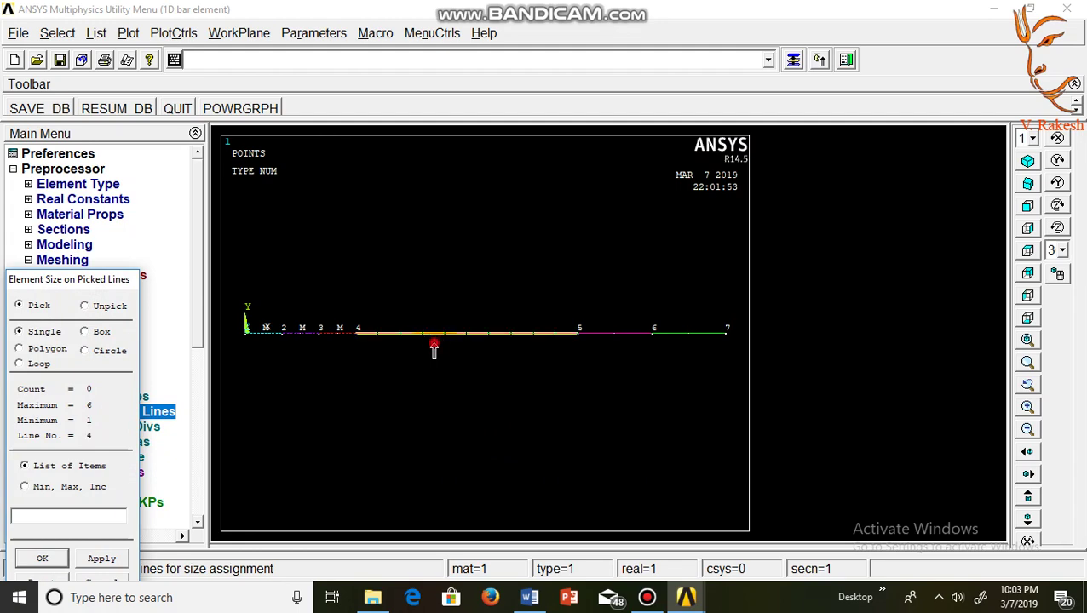
click(102, 558)
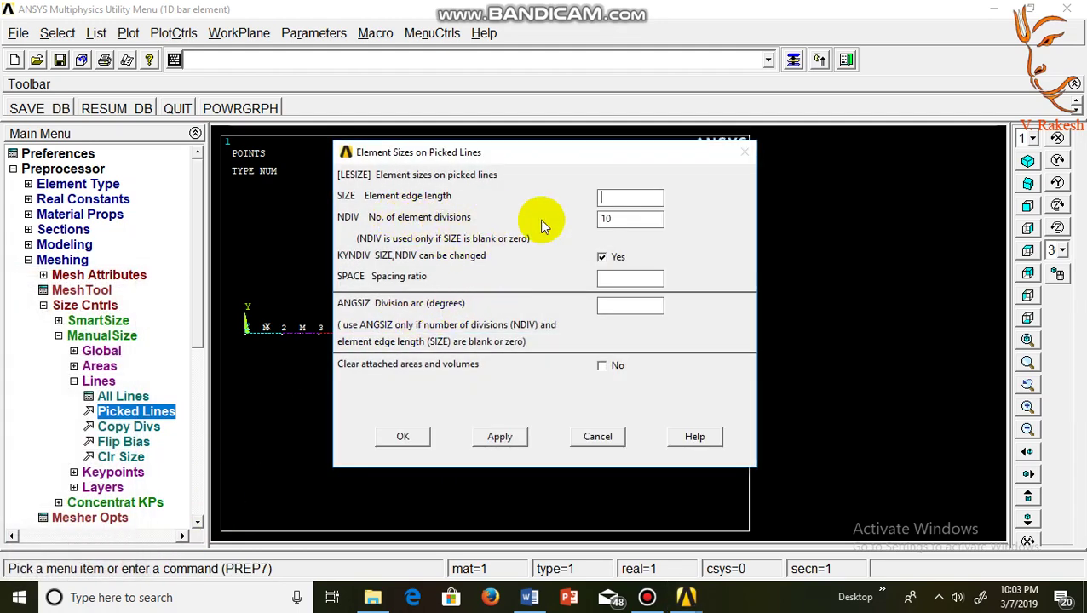
drag(624, 218, 557, 219)
text(6)
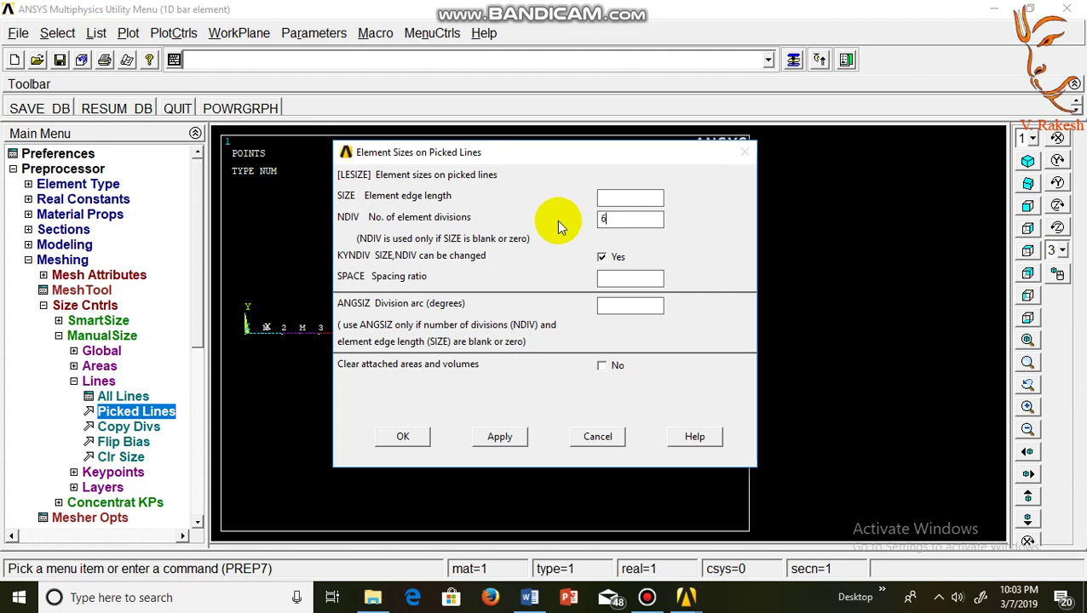
text(0)
click(498, 437)
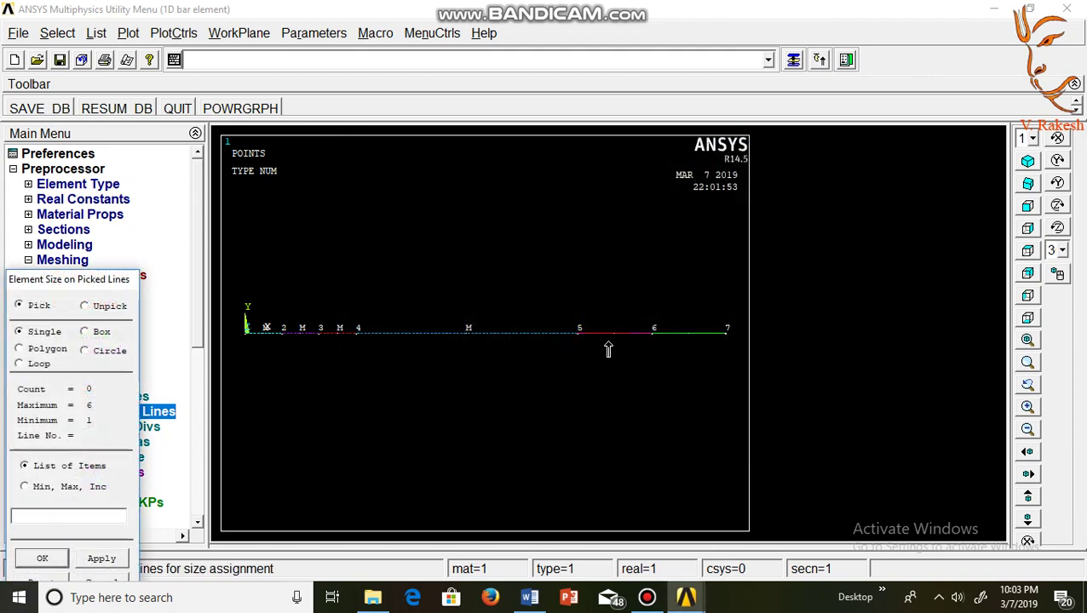
click(608, 349)
click(101, 558)
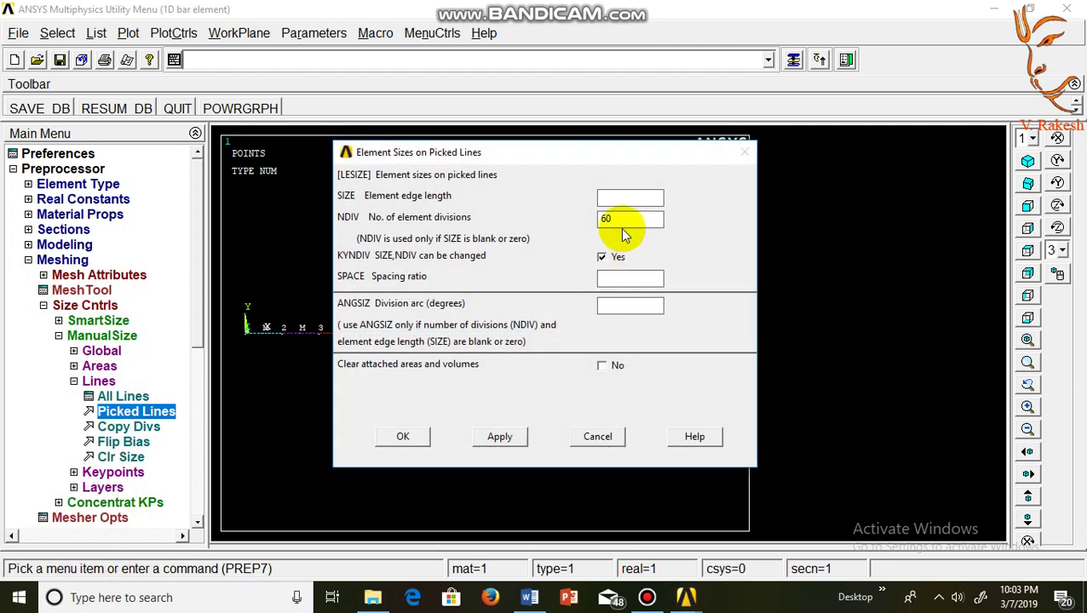
drag(607, 220, 557, 221)
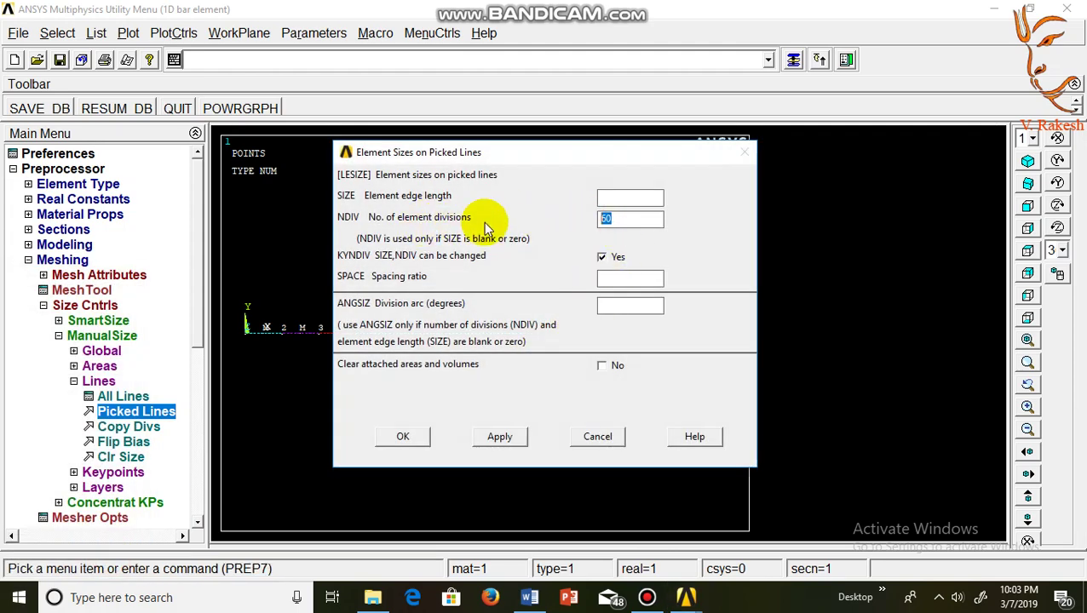
text(20)
click(494, 436)
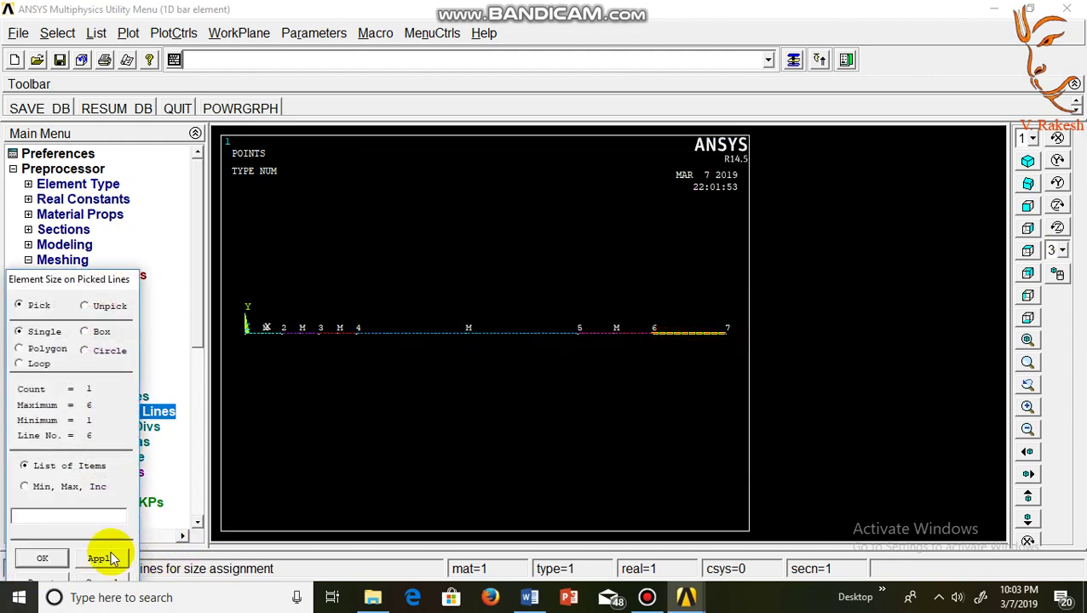
click(101, 558)
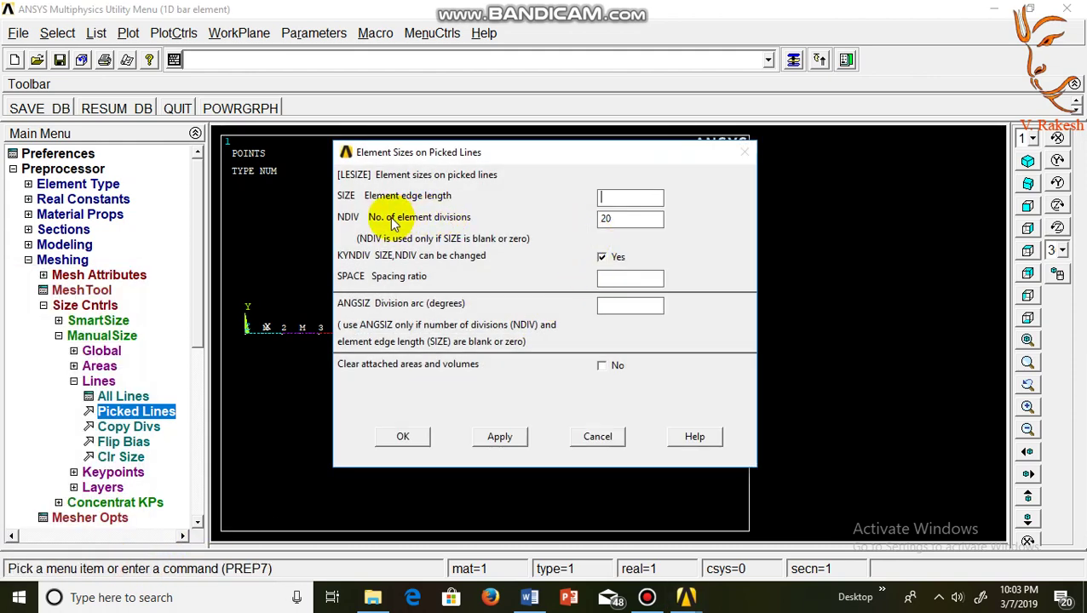
click(631, 197)
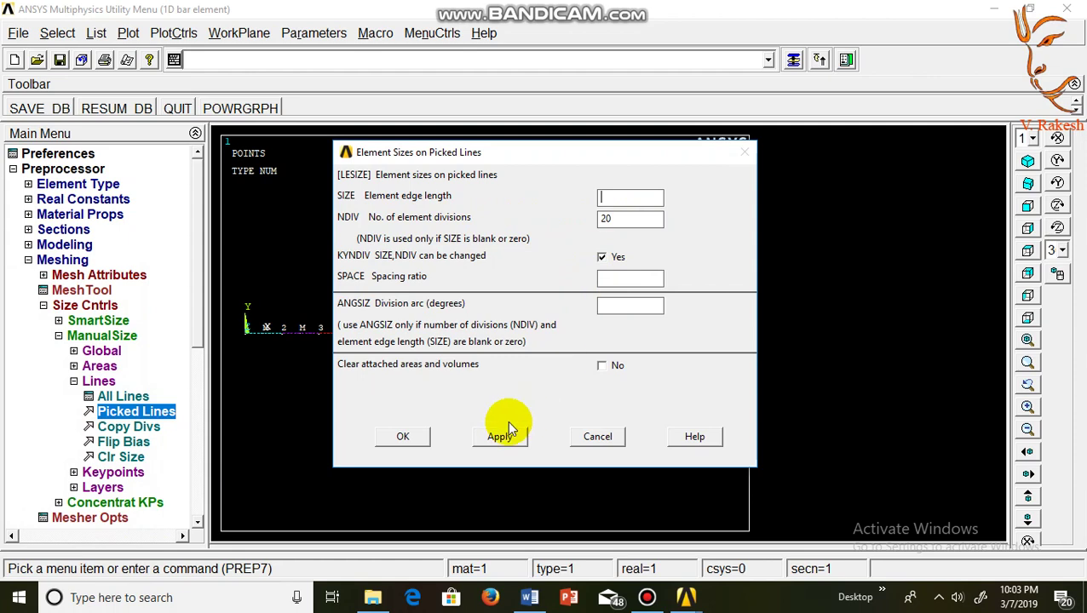
click(402, 440)
drag(195, 339, 197, 384)
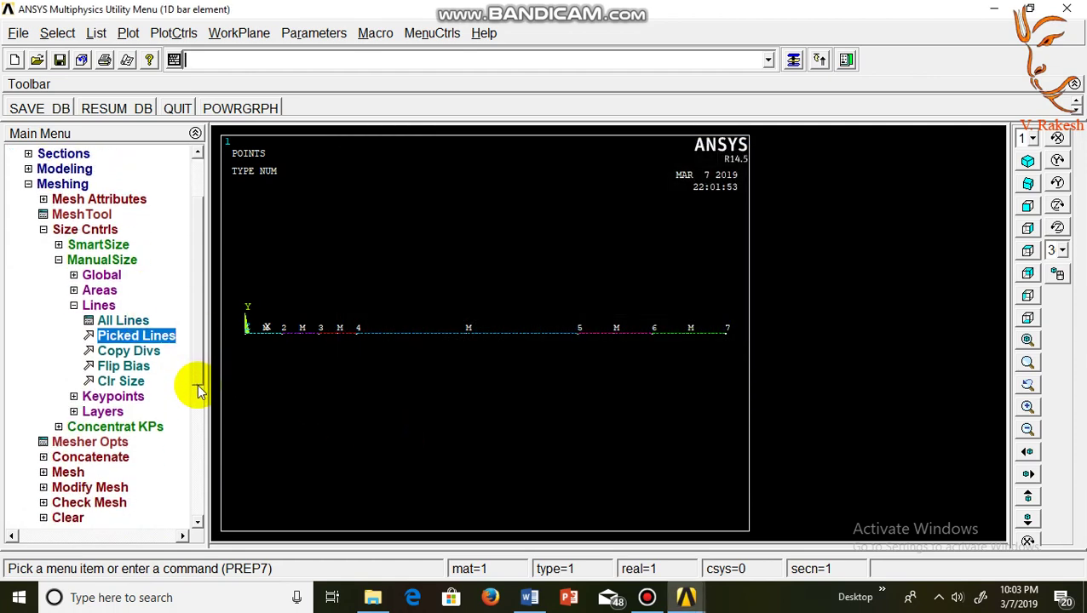
Mesh all the beam lines into elements.
click(68, 444)
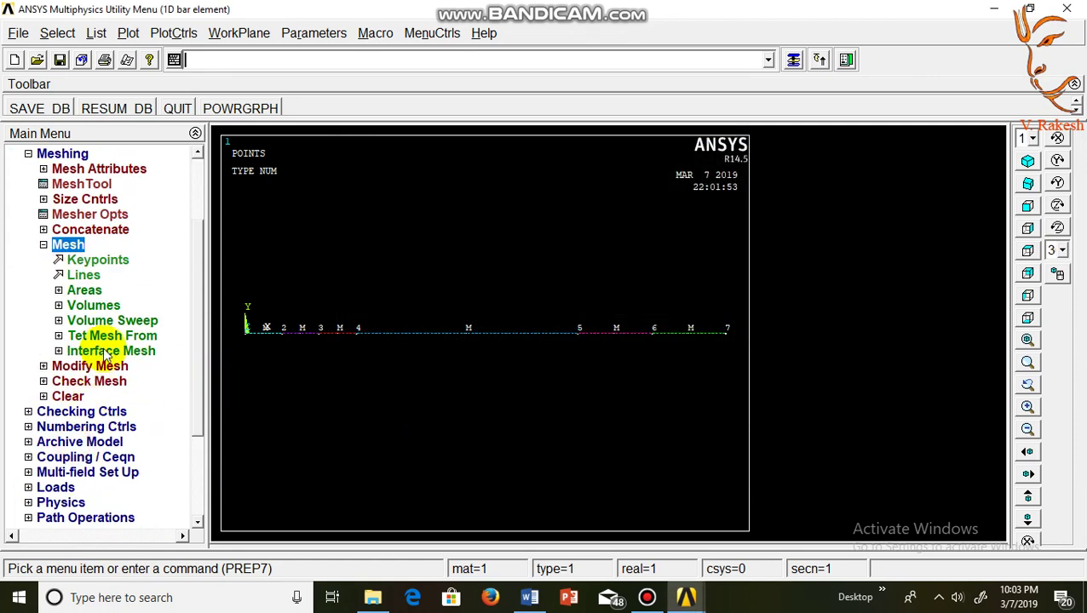
click(96, 280)
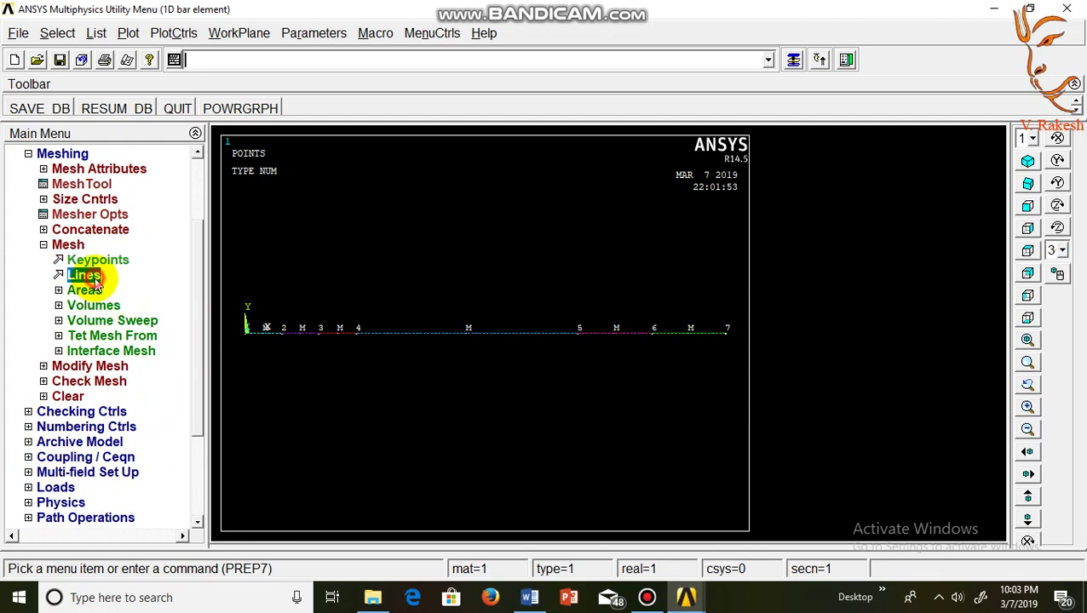
drag(93, 283, 104, 180)
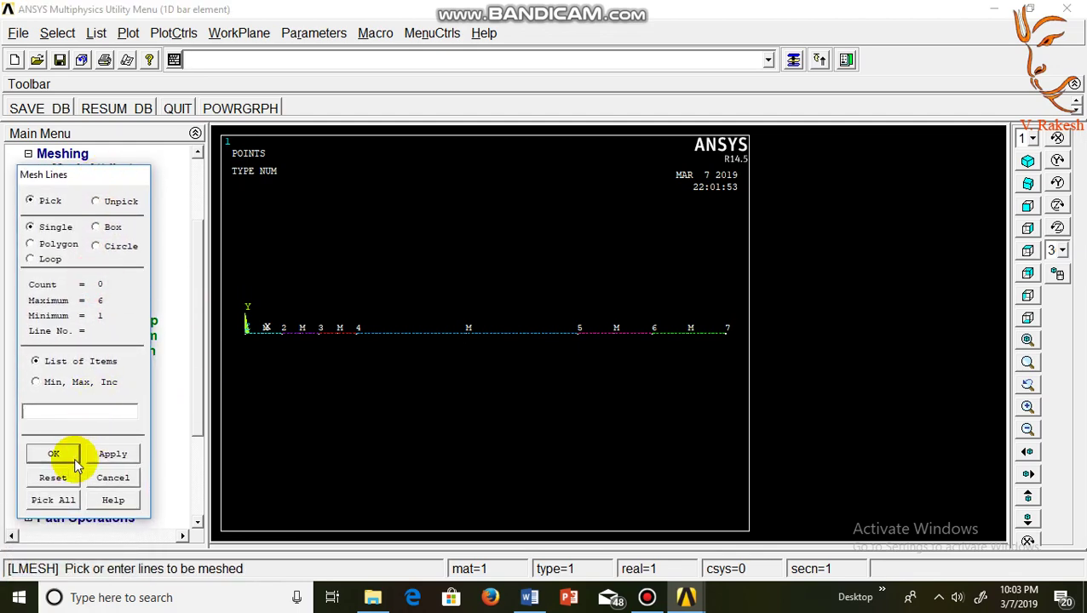
click(51, 500)
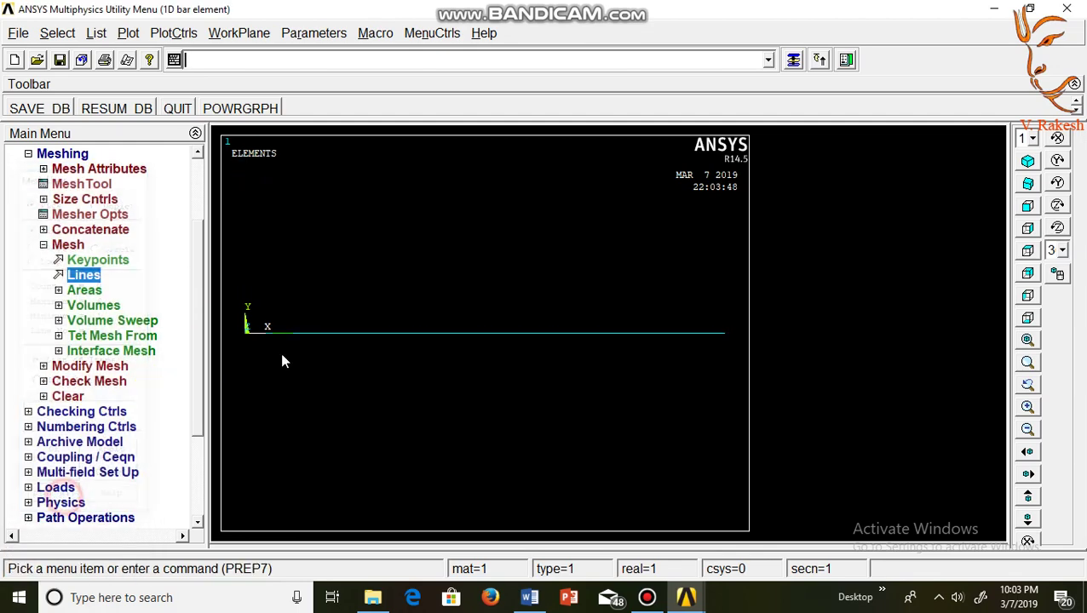
Replot the meshed beam as lines.
click(122, 40)
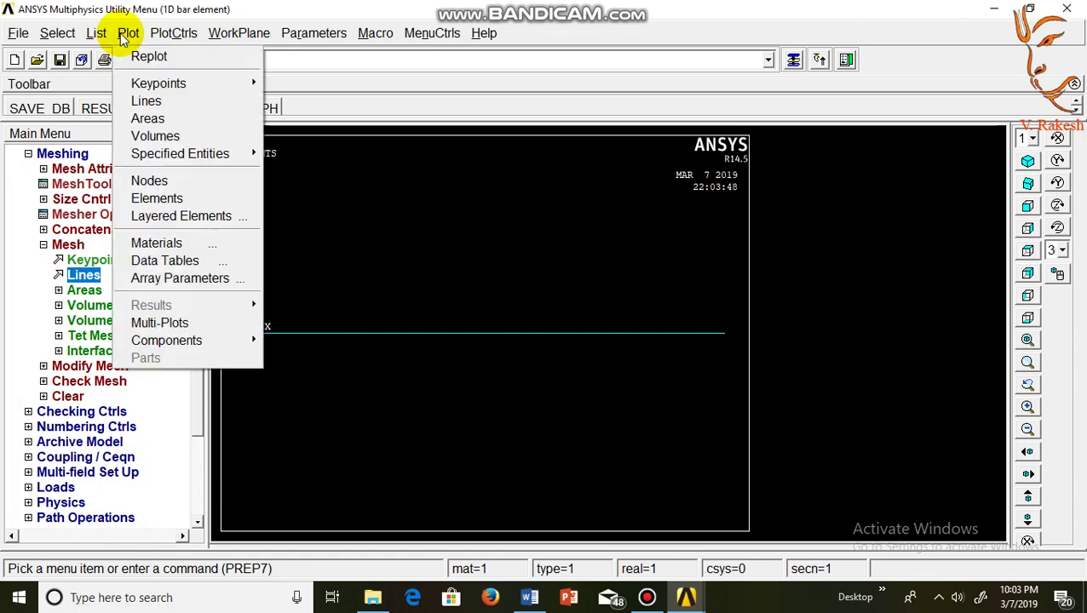
click(149, 100)
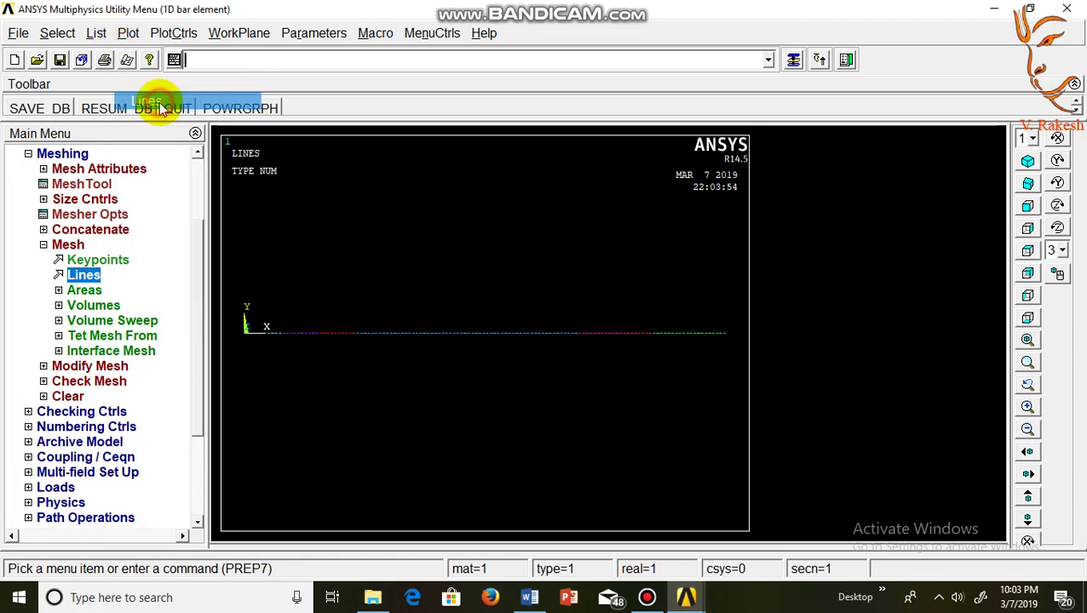
click(129, 34)
mouse_move(158, 83)
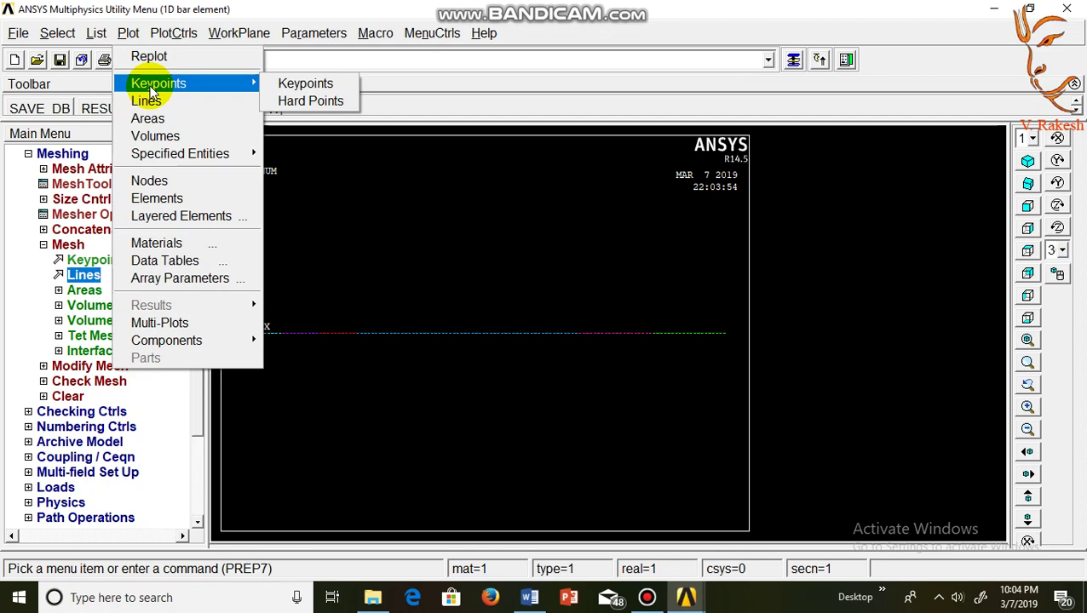
Plot the beam's keypoints, then return the display to the line plot.
click(289, 84)
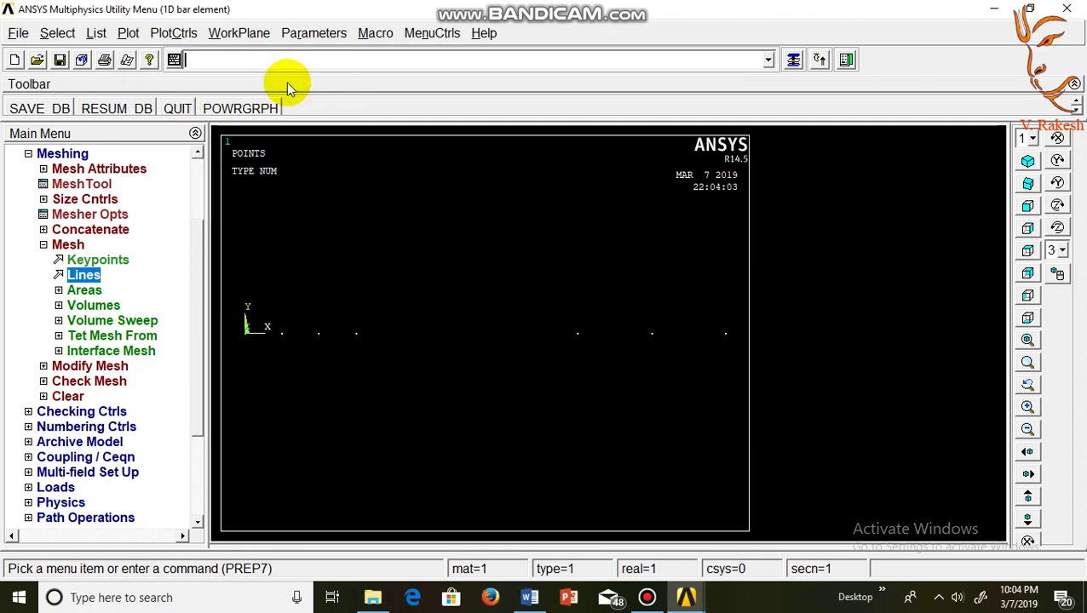
click(129, 35)
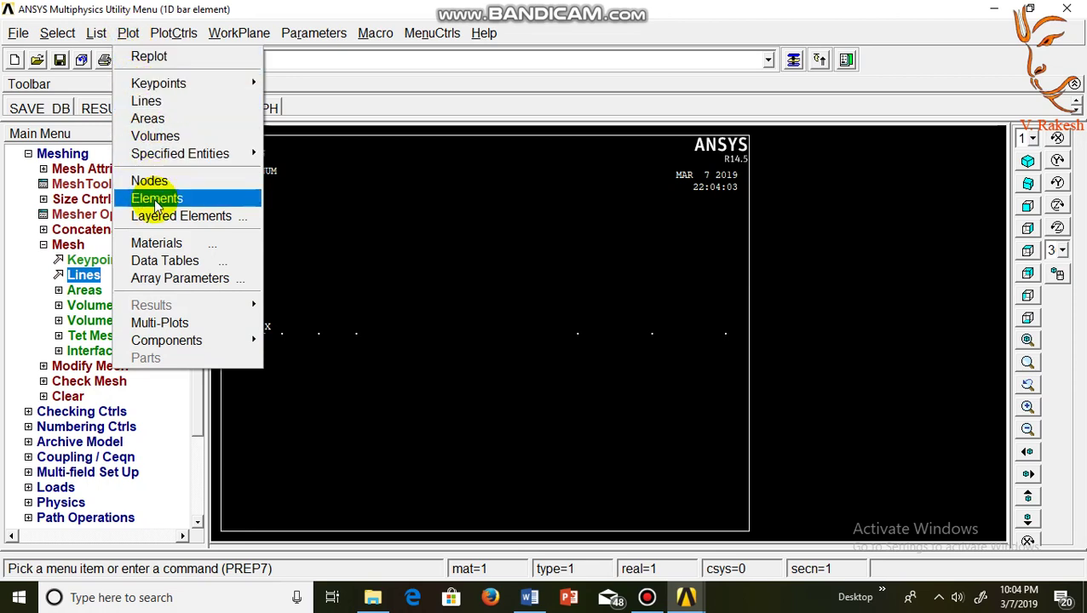
click(146, 102)
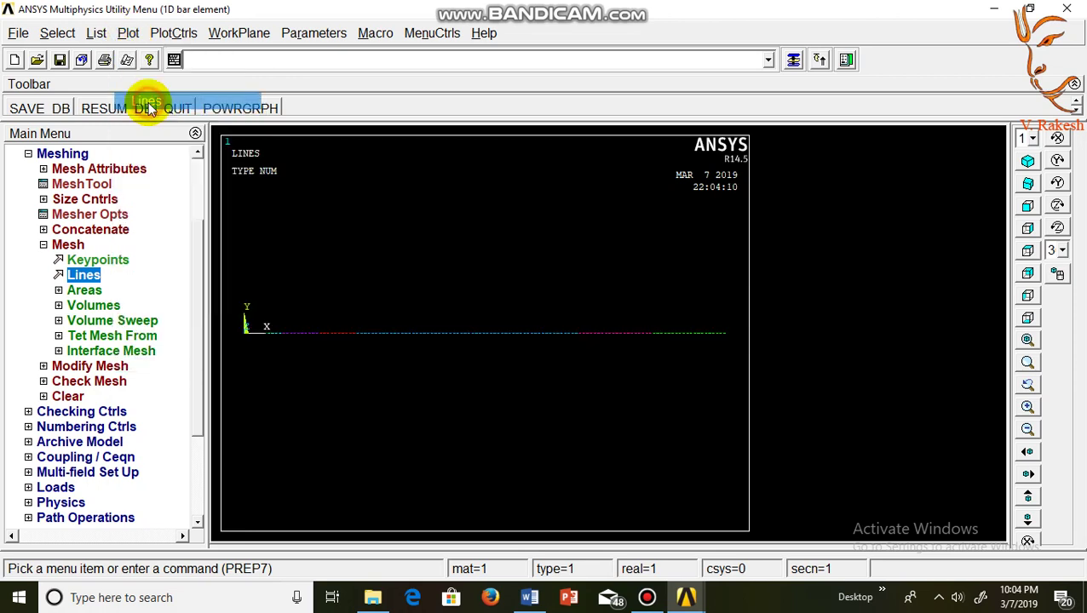
click(96, 34)
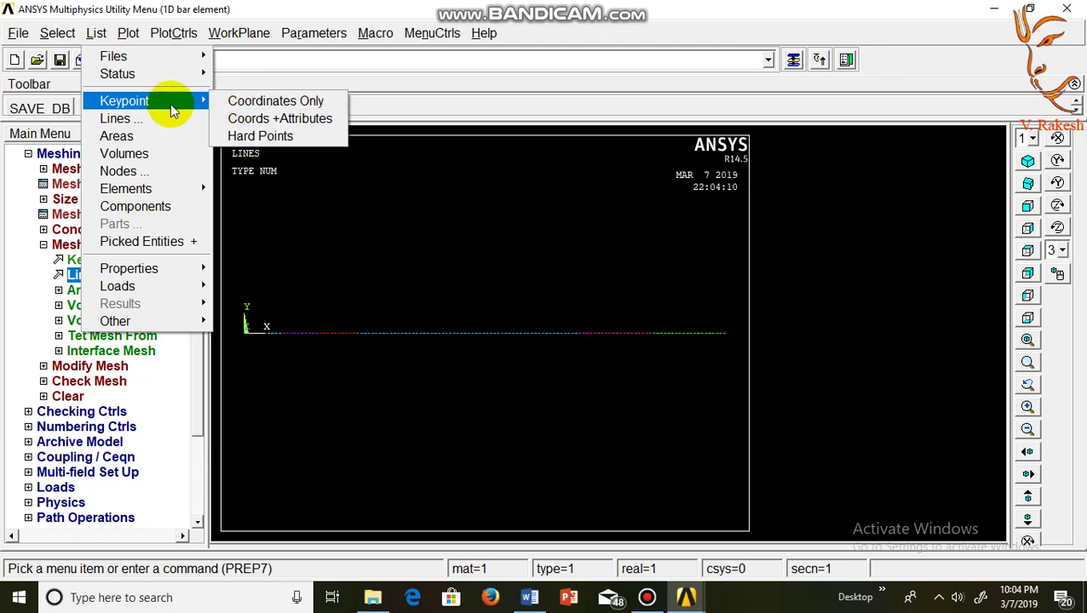
mouse_move(173, 33)
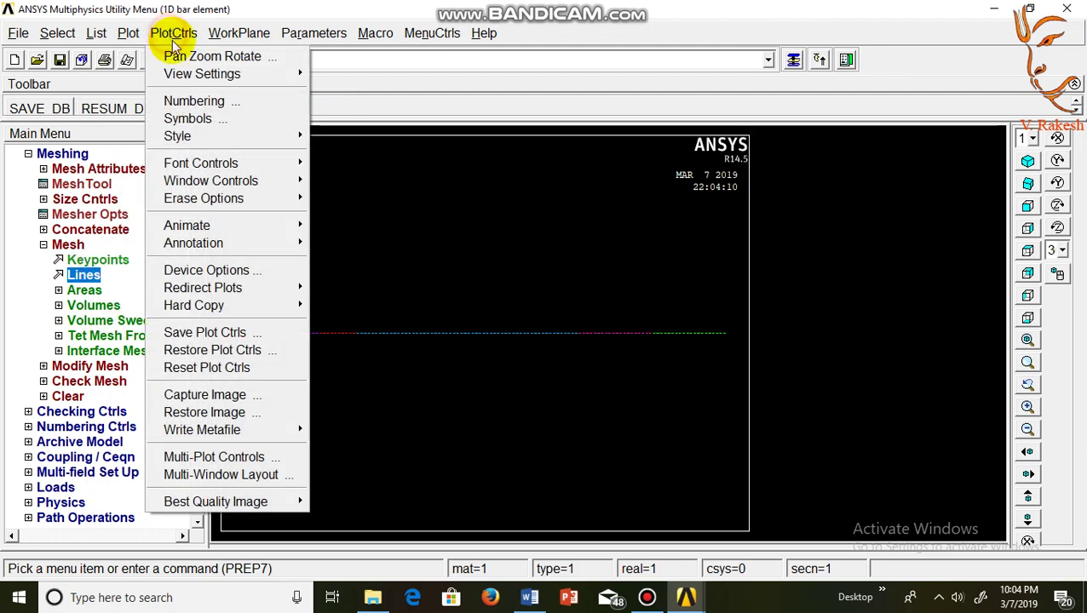
Turn on keypoint numbering so labels 1–7 appear along the beam plot.
click(204, 102)
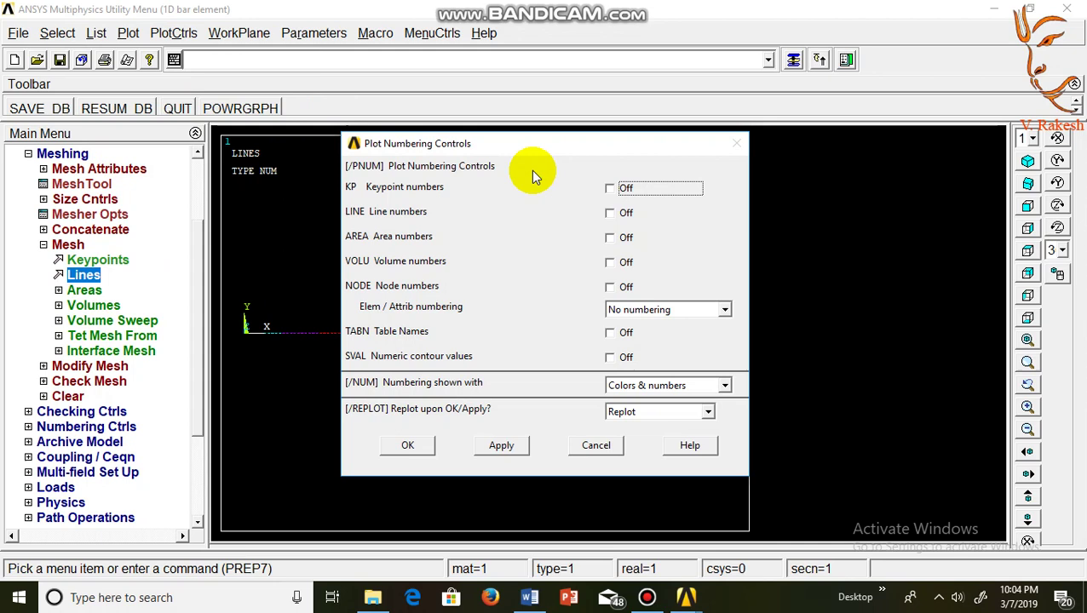
click(610, 188)
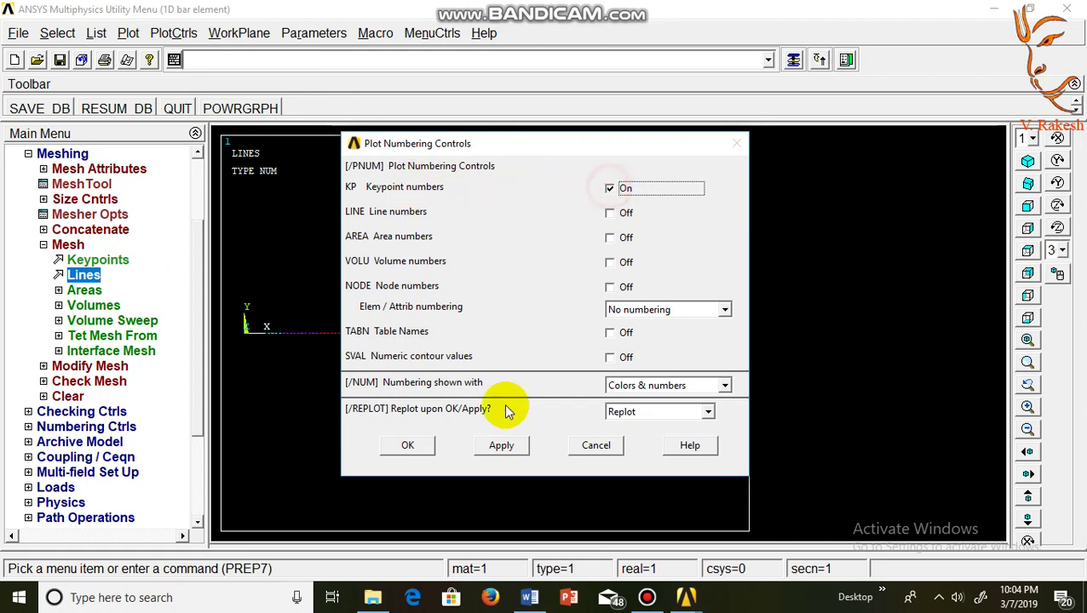
click(409, 444)
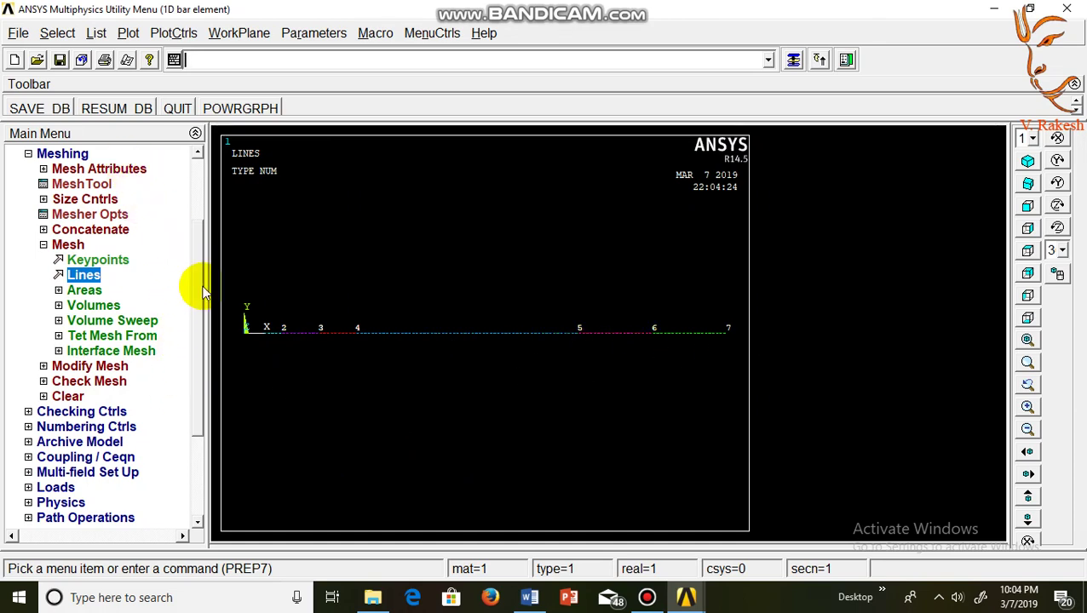
click(96, 34)
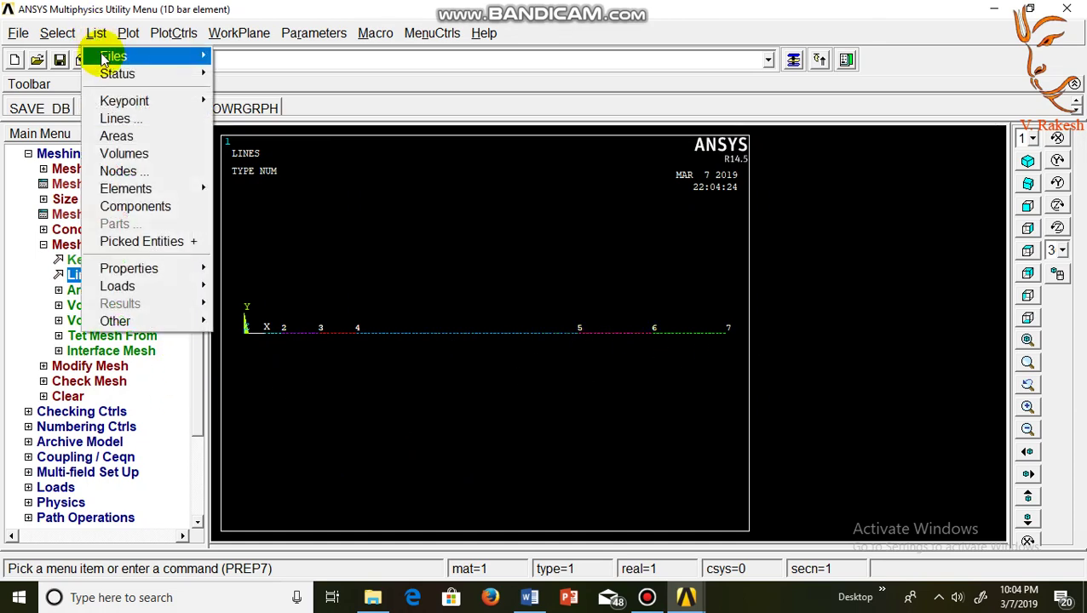
click(199, 395)
mouse_move(198, 393)
mouse_down()
mouse_move(196, 443)
mouse_move(148, 523)
mouse_up()
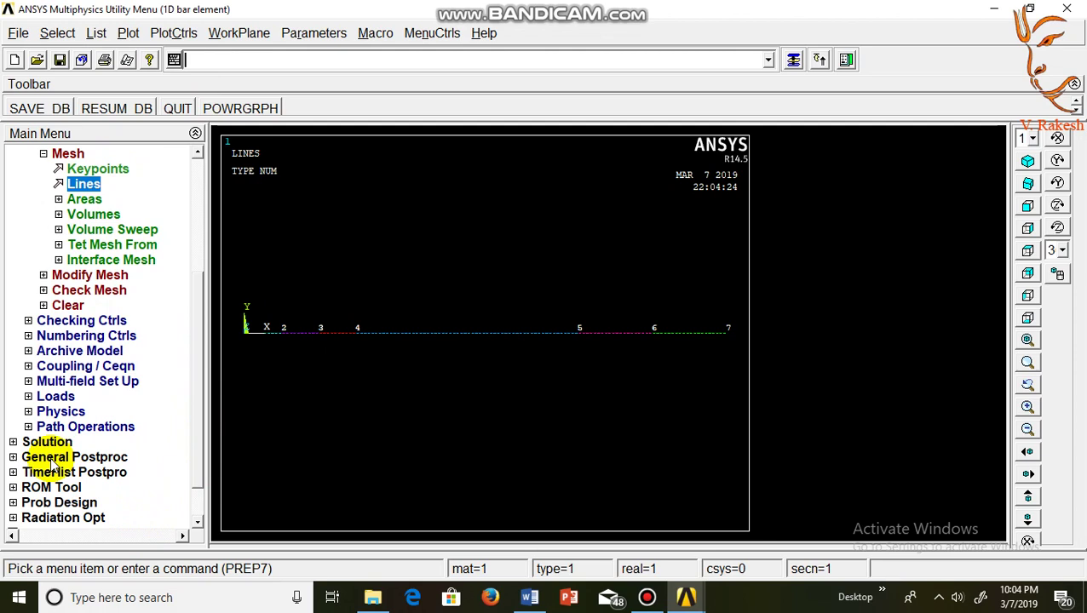
Expand Preprocessor > Loads > Define Loads > Apply > Structural > Displacement.
click(56, 396)
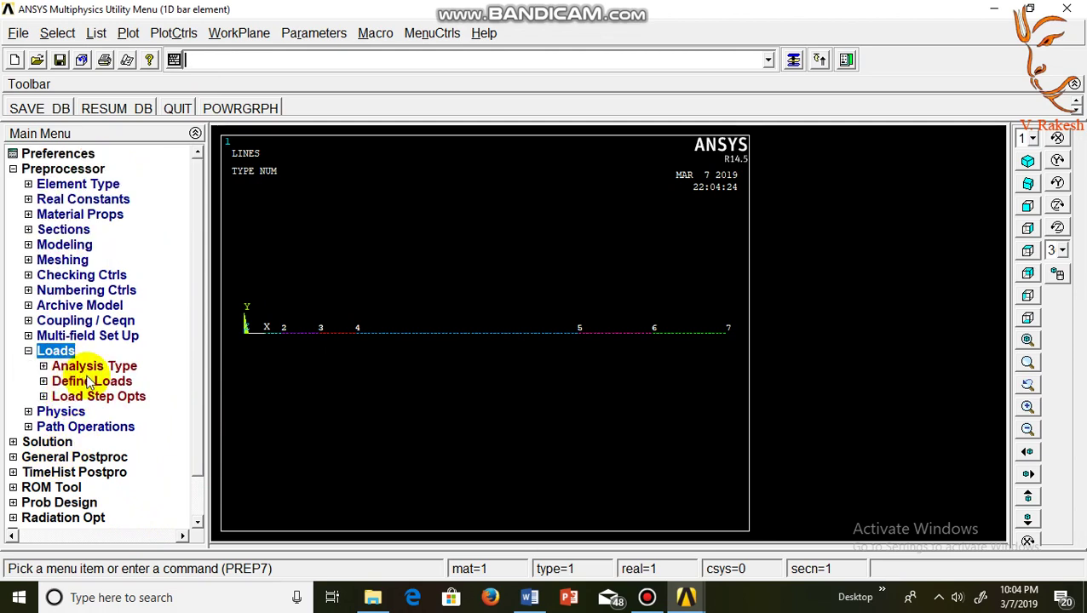
click(89, 382)
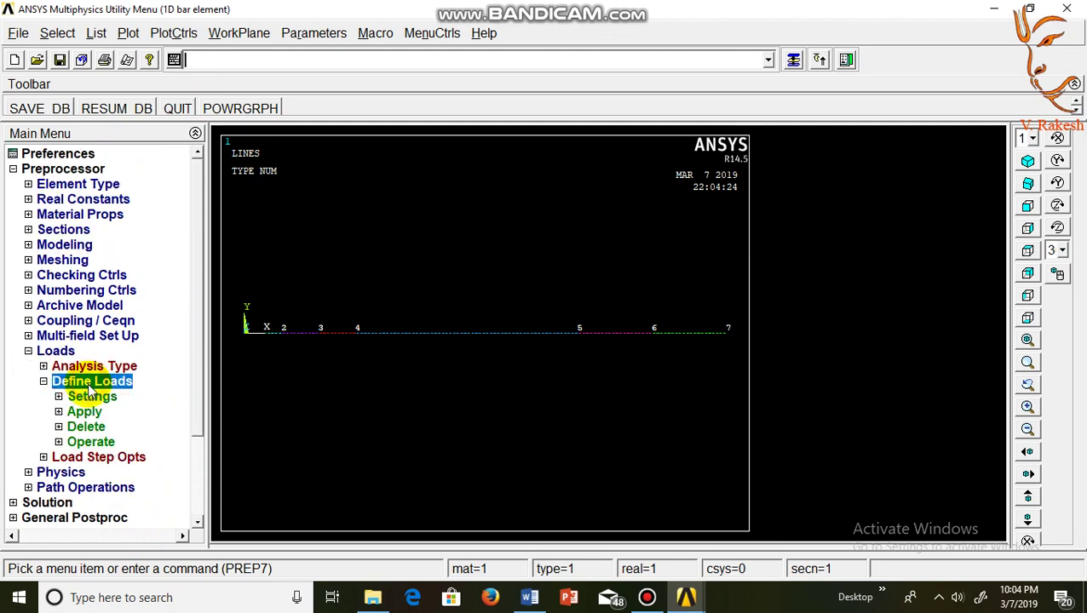
click(85, 413)
click(109, 428)
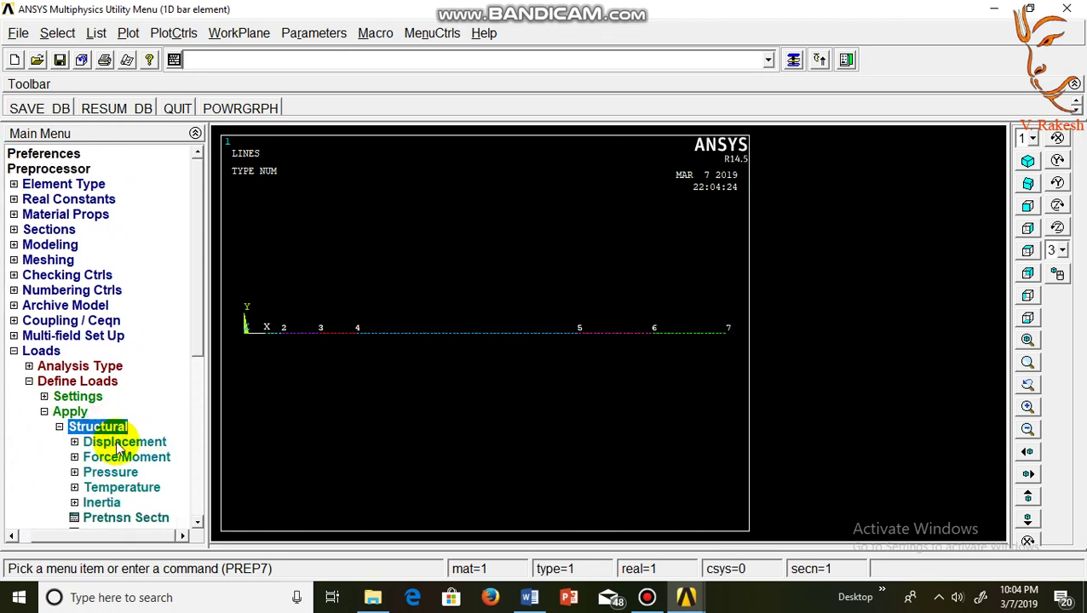
click(111, 441)
mouse_move(200, 323)
mouse_down()
mouse_move(196, 365)
mouse_move(119, 384)
mouse_up()
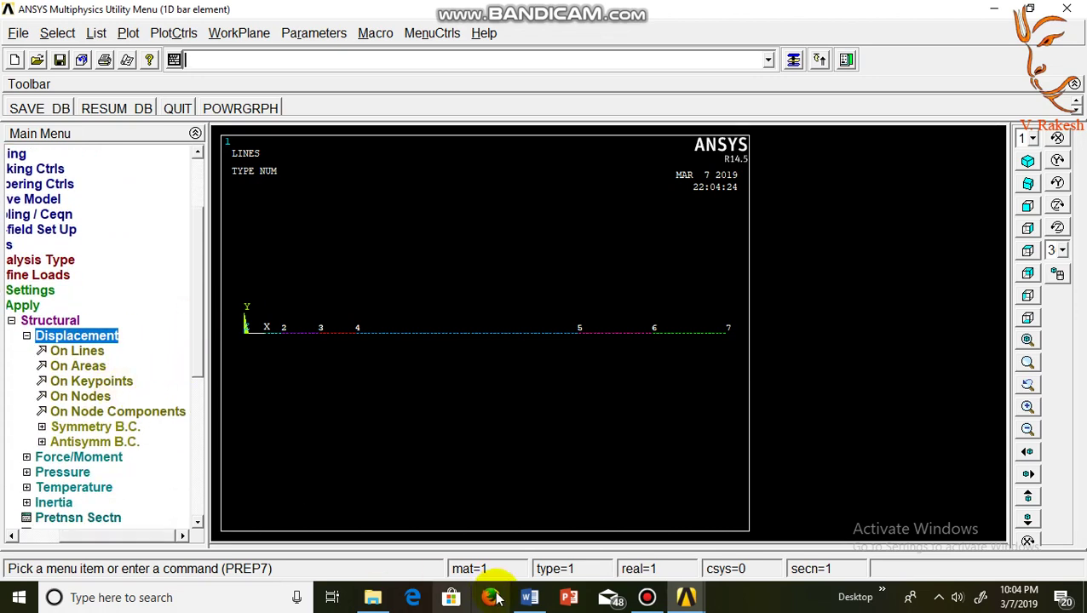
Check the beam support locations on the Word problem sheet, then return to ANSYS.
click(529, 597)
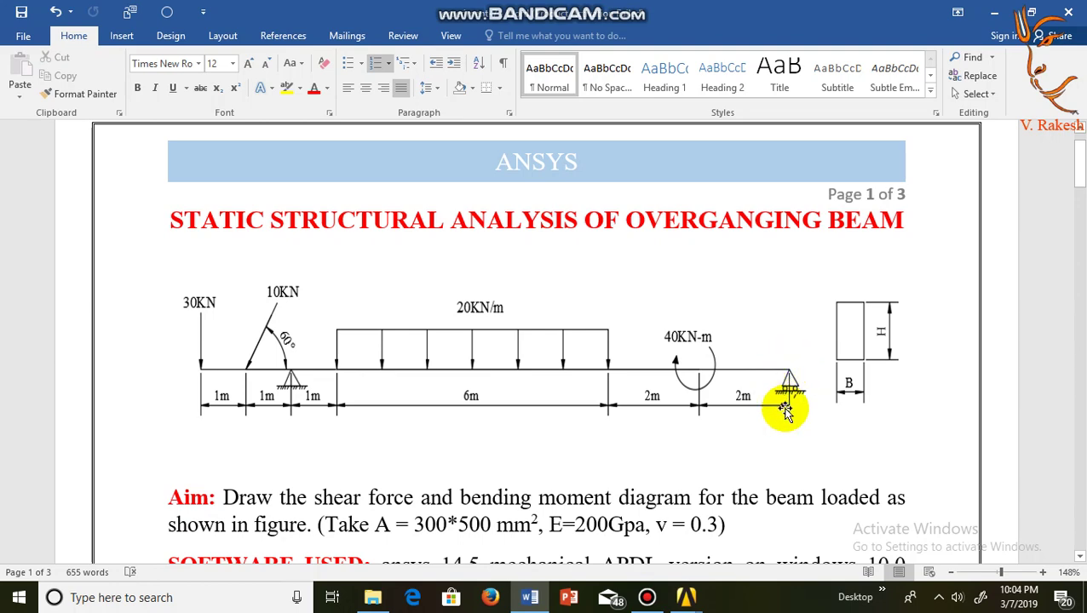
click(685, 597)
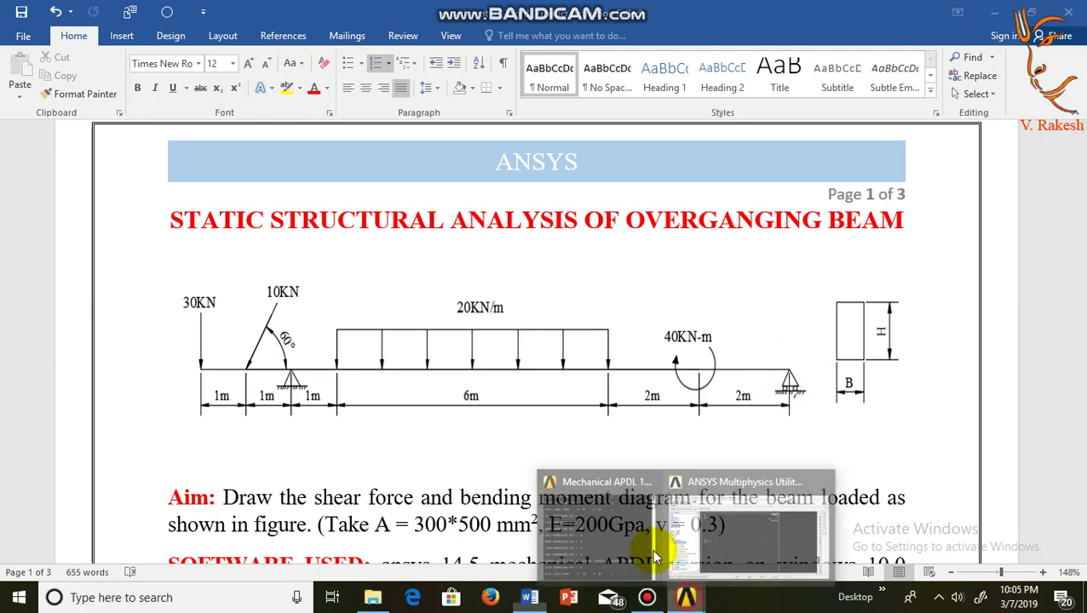
click(730, 548)
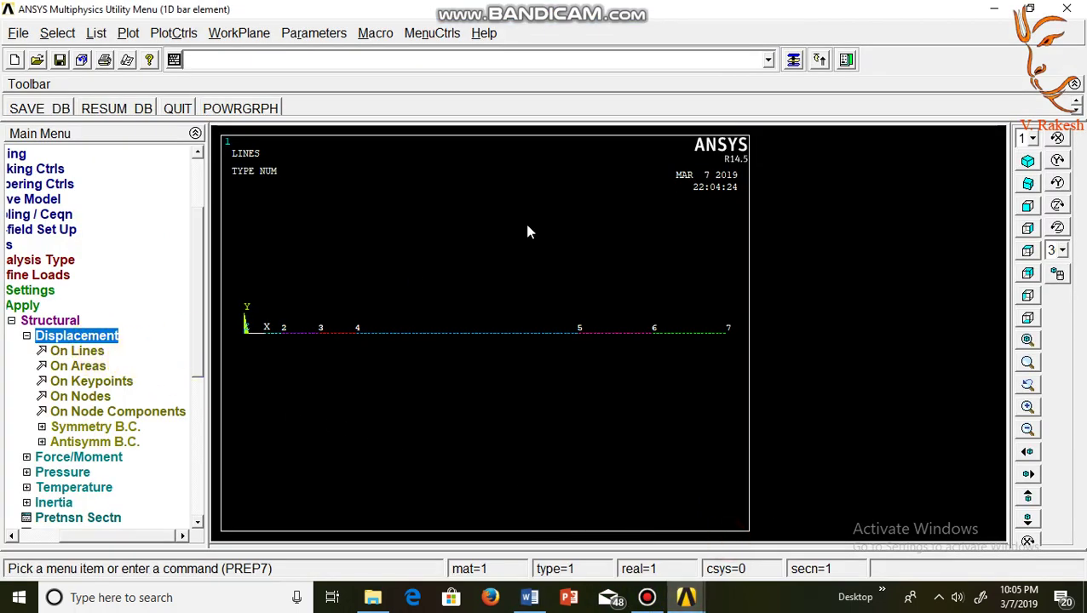
Constrain all degrees of freedom at keypoint 3.
click(102, 383)
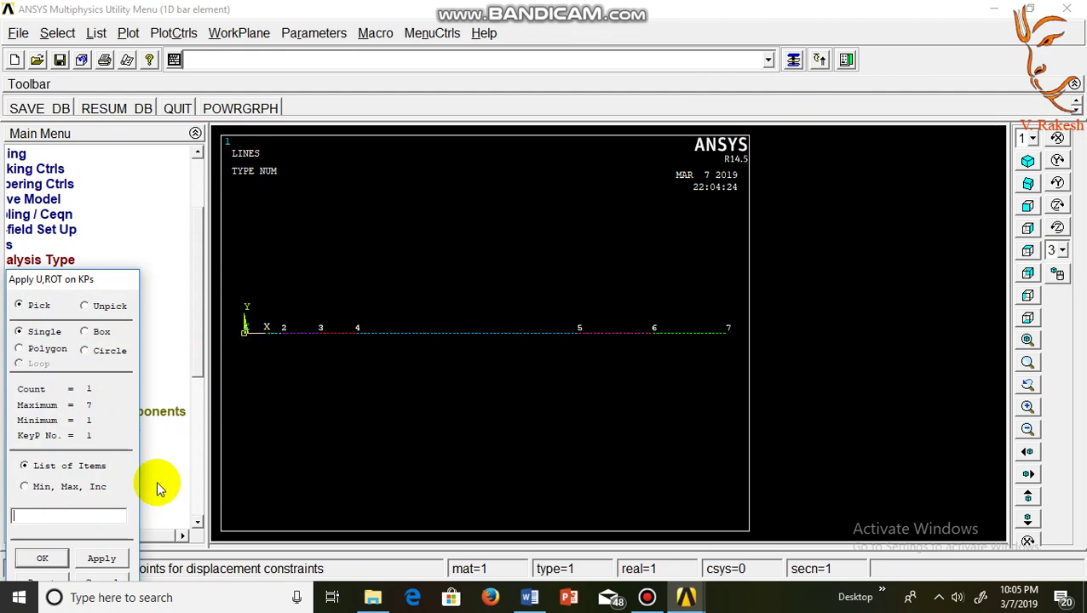
drag(97, 279, 97, 188)
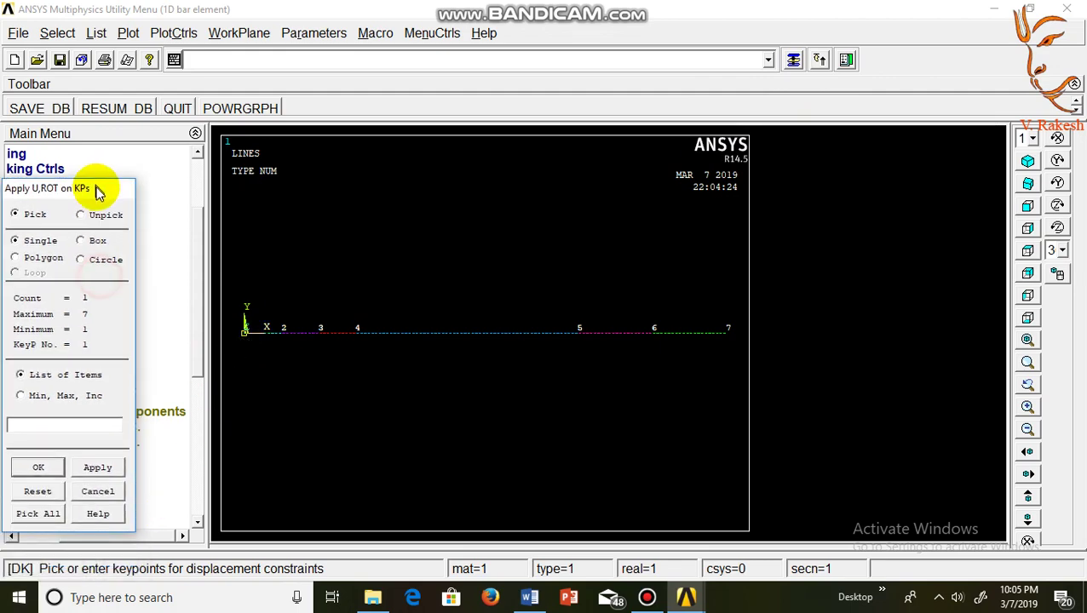
click(100, 494)
click(85, 380)
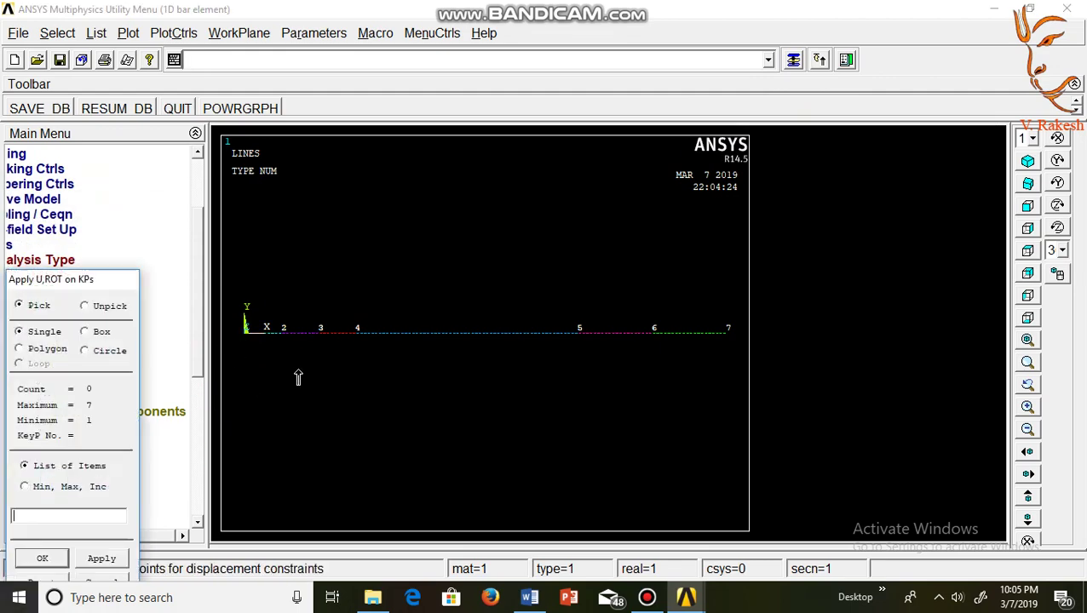
click(102, 558)
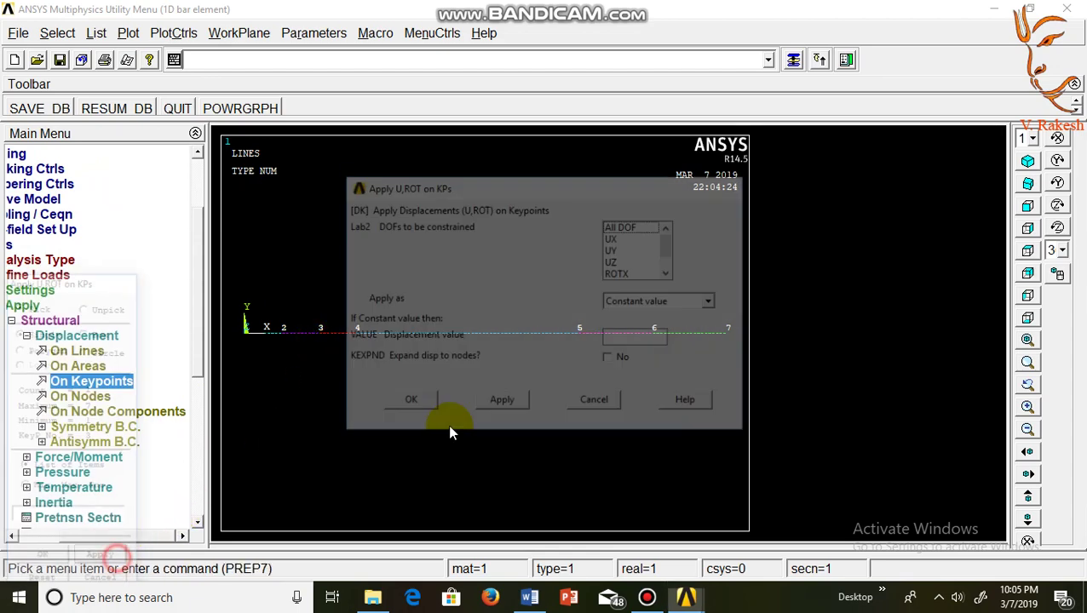
mouse_move(617, 240)
mouse_down()
mouse_move(617, 261)
mouse_move(670, 261)
mouse_move(624, 271)
mouse_up()
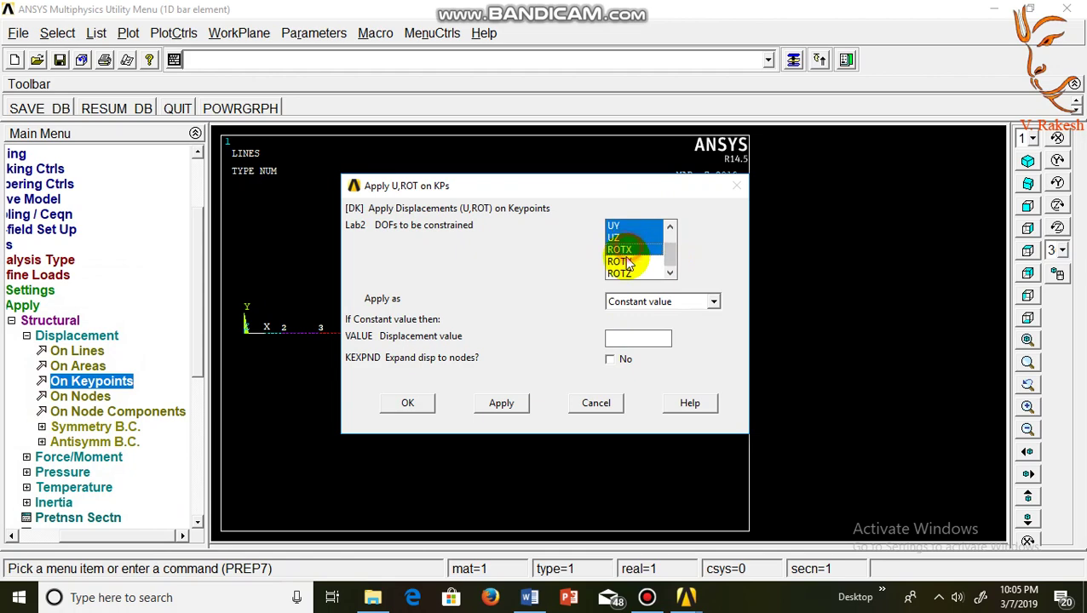
click(492, 404)
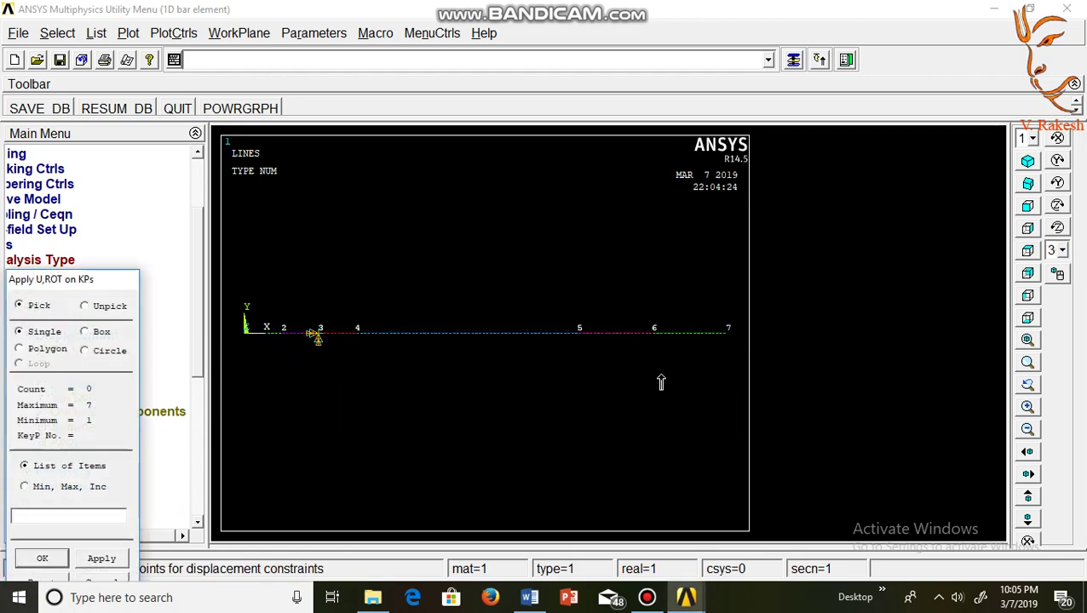
Add a UY-only displacement support at keypoint 7.
click(101, 558)
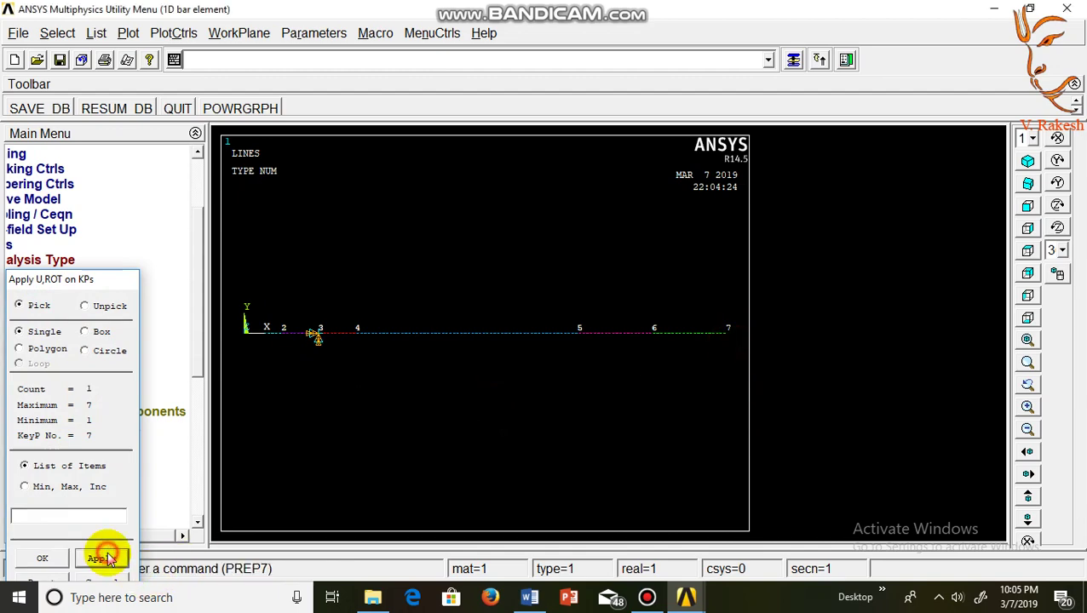
ctrl+click(634, 266)
click(627, 272)
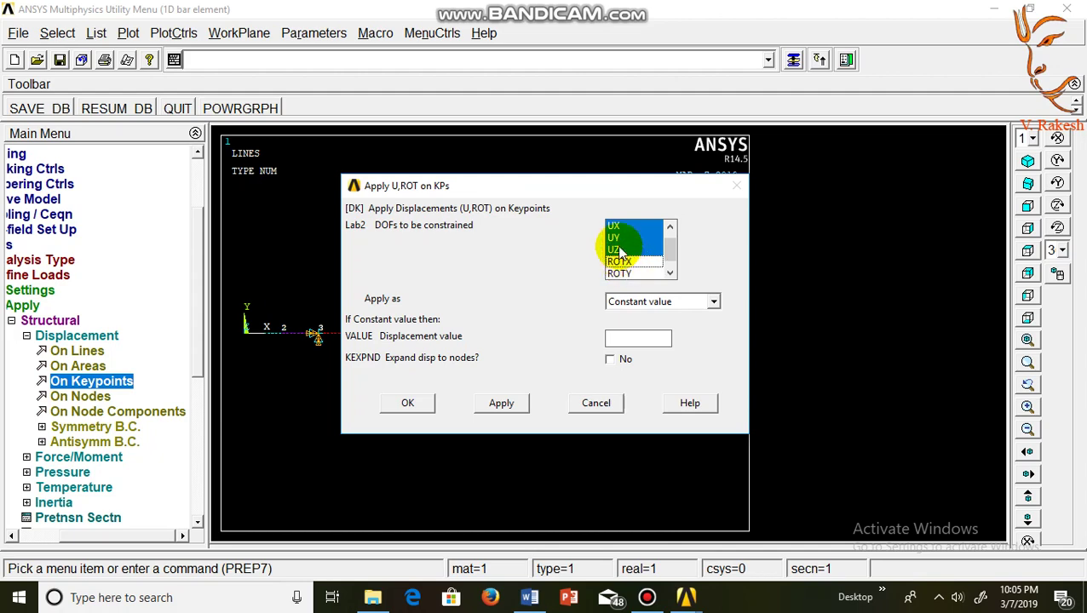
click(616, 249)
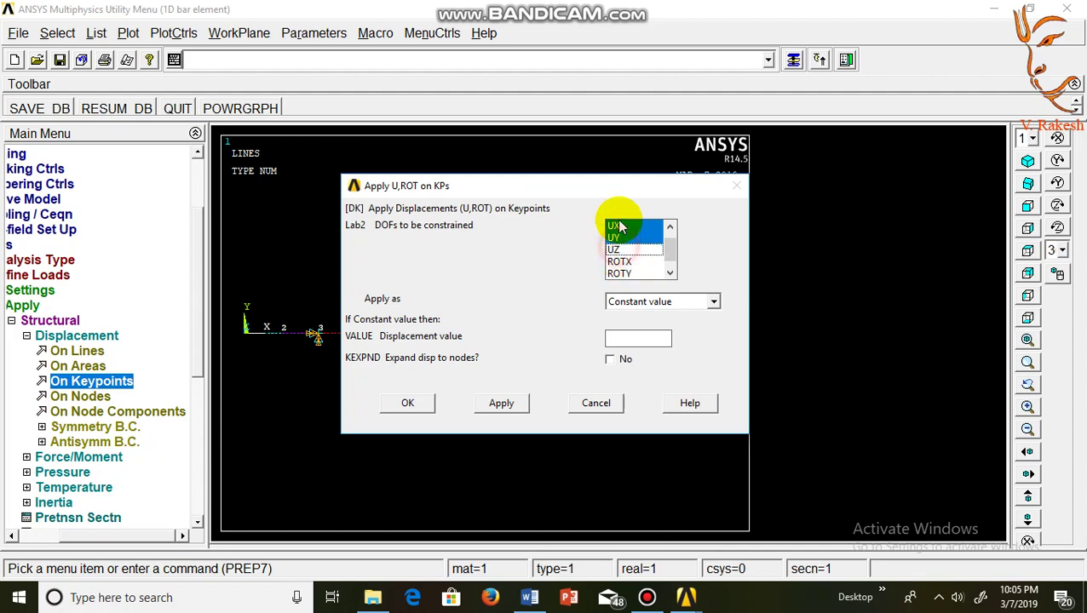
click(412, 403)
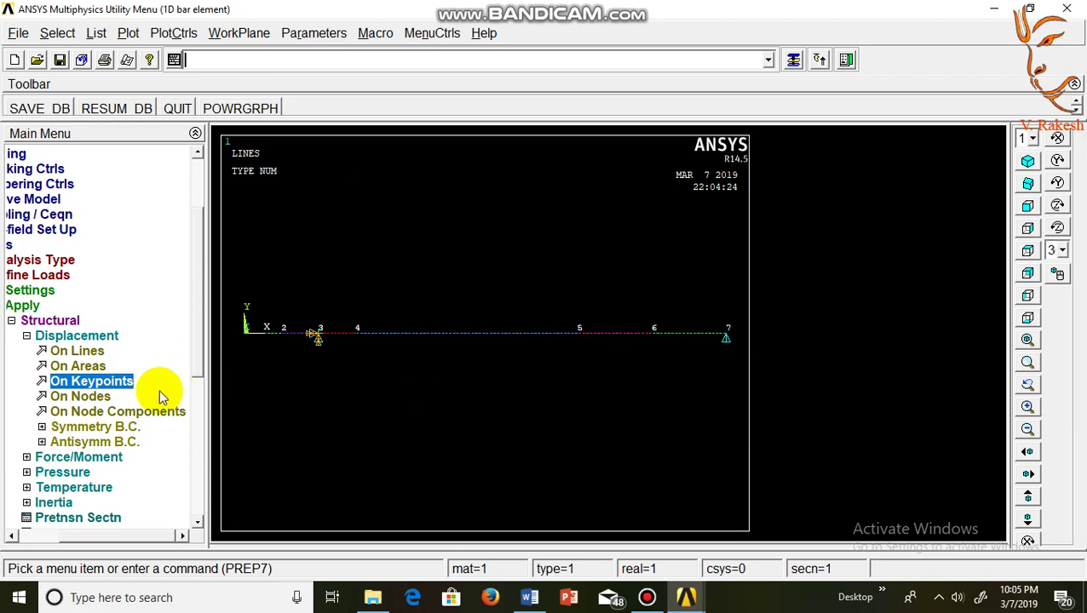
Start Force/Moment on Keypoints and check the loads on the Word problem sheet.
click(81, 459)
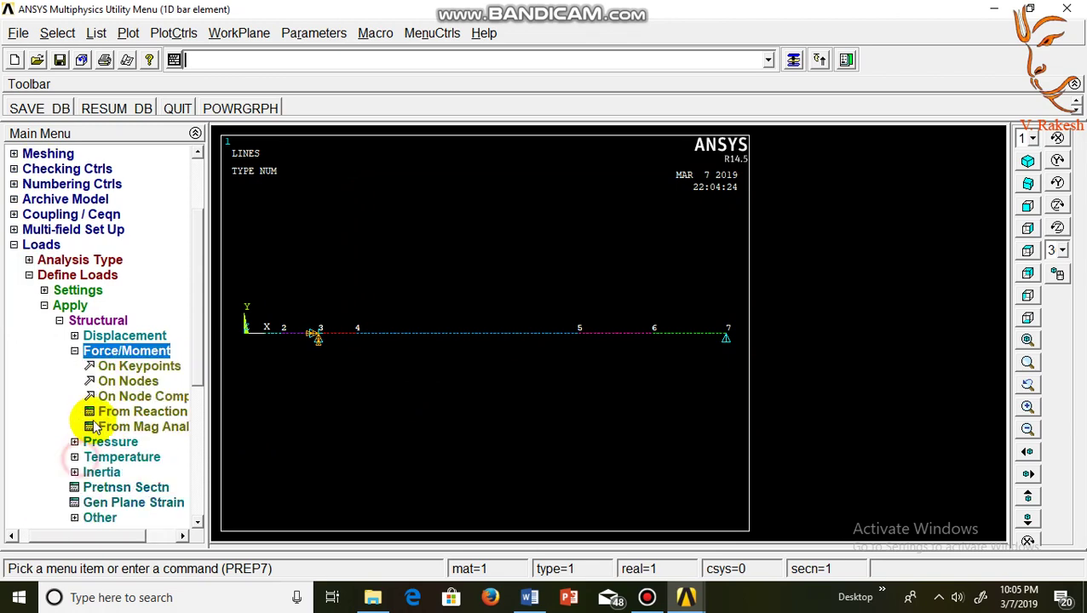
click(133, 369)
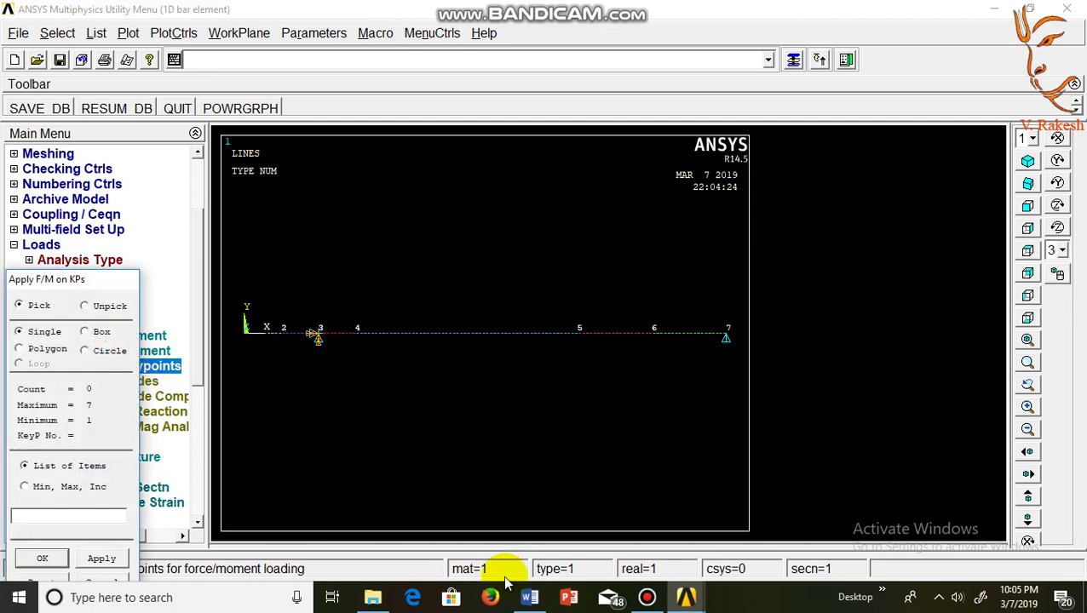
click(528, 596)
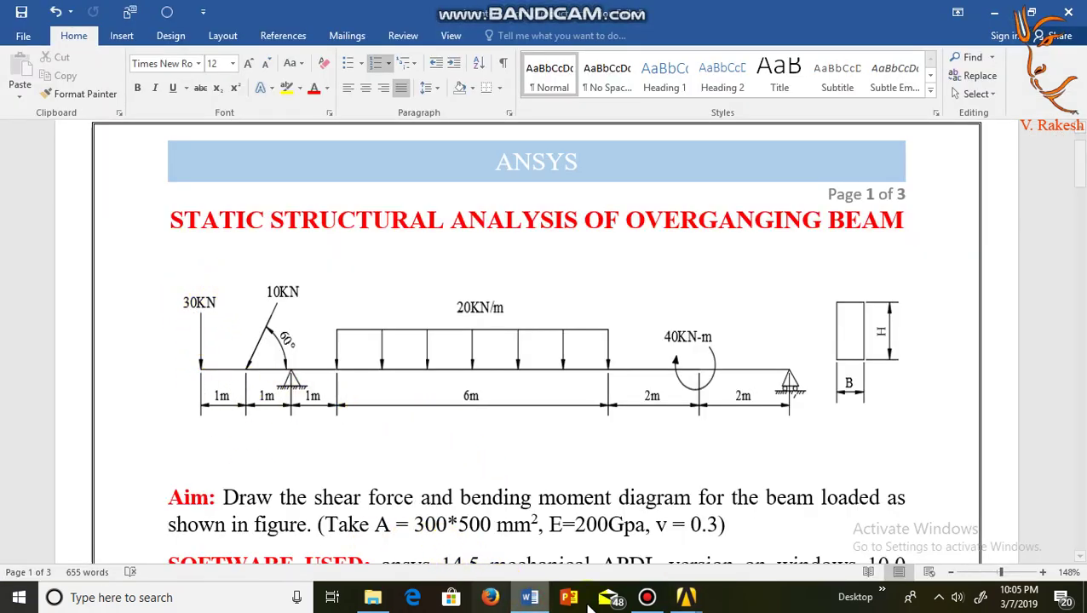
click(686, 597)
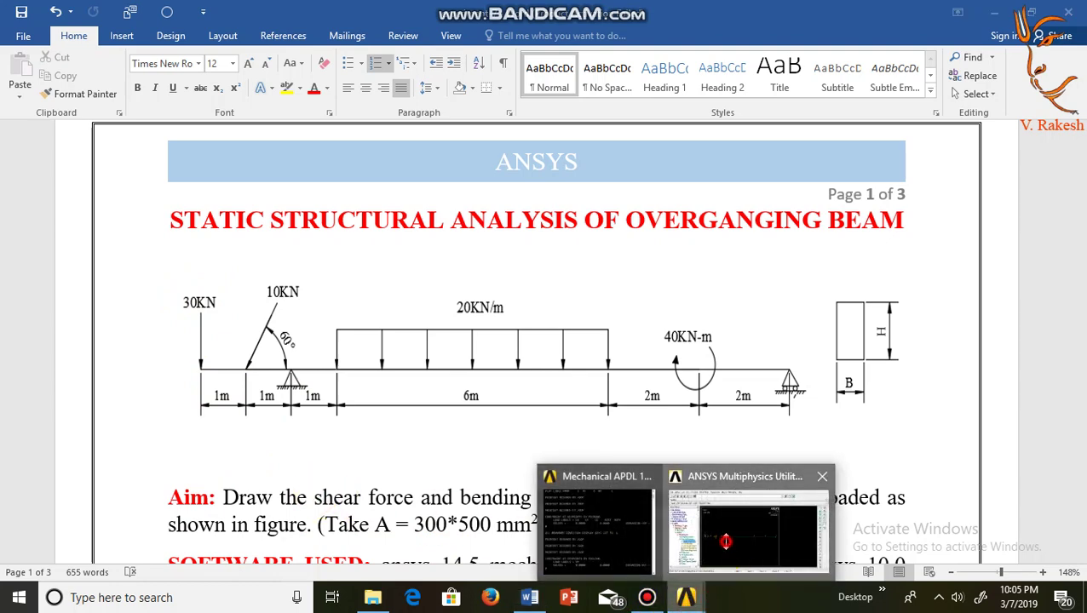
click(723, 538)
Apply an FY force of -30E3 at keypoint 1, then recheck the problem sheet.
click(248, 337)
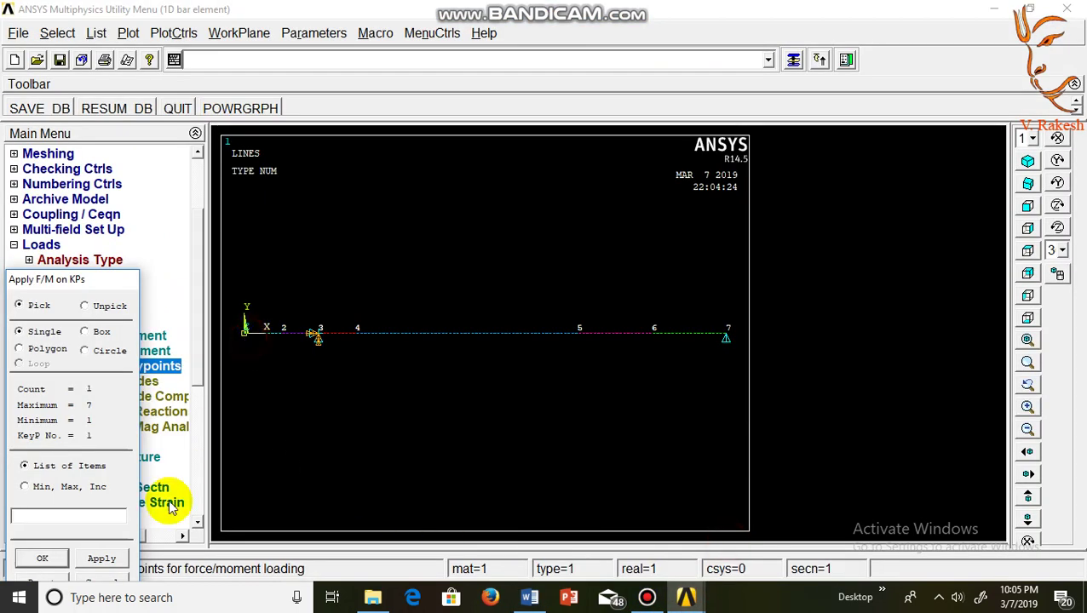
click(101, 558)
click(650, 268)
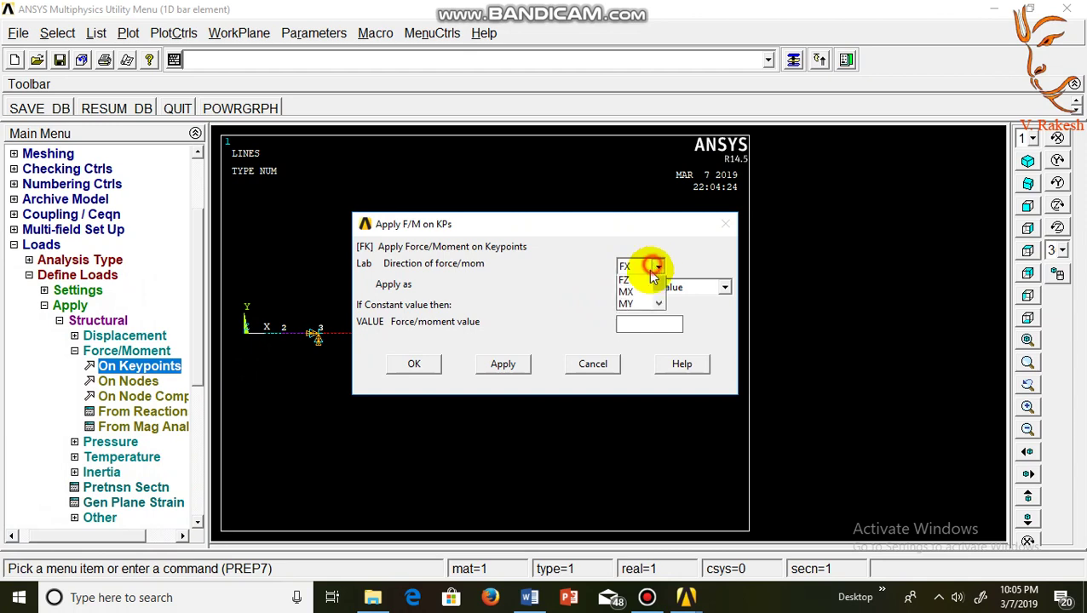
click(635, 289)
click(637, 328)
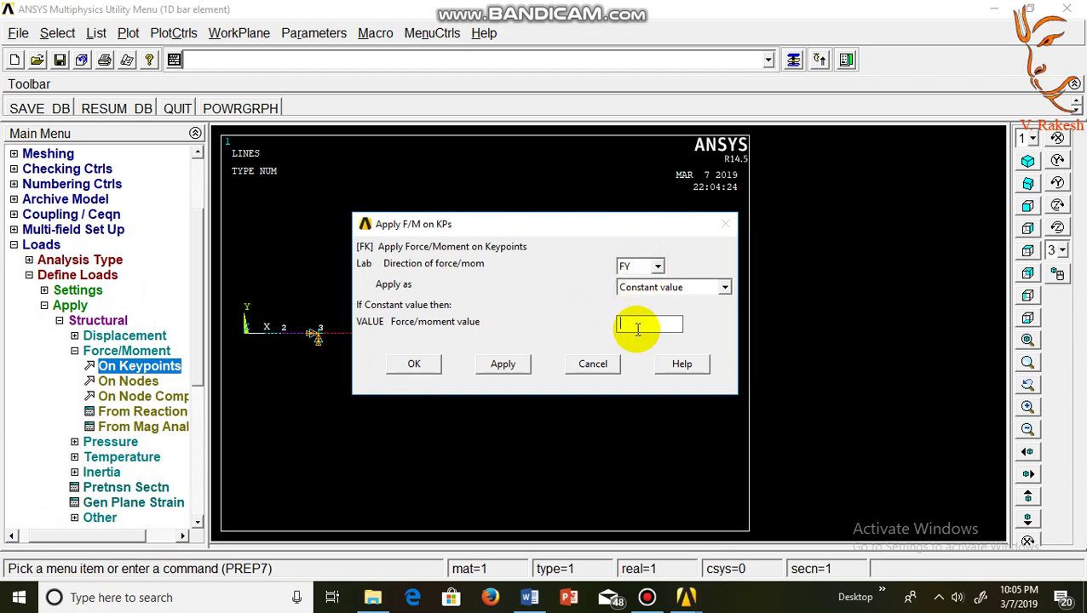
text(-30)
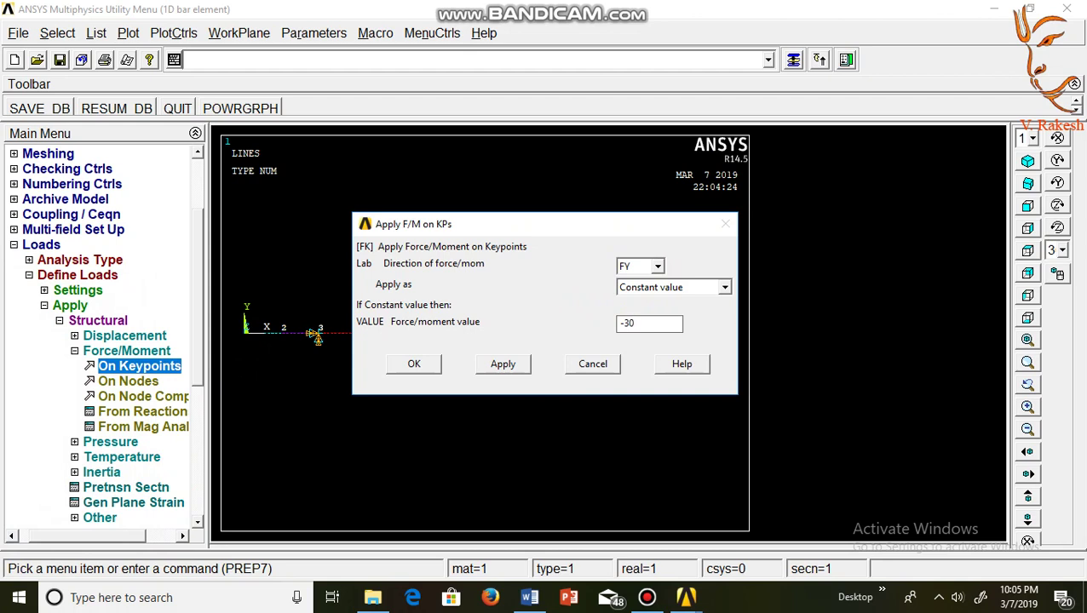
text(E3)
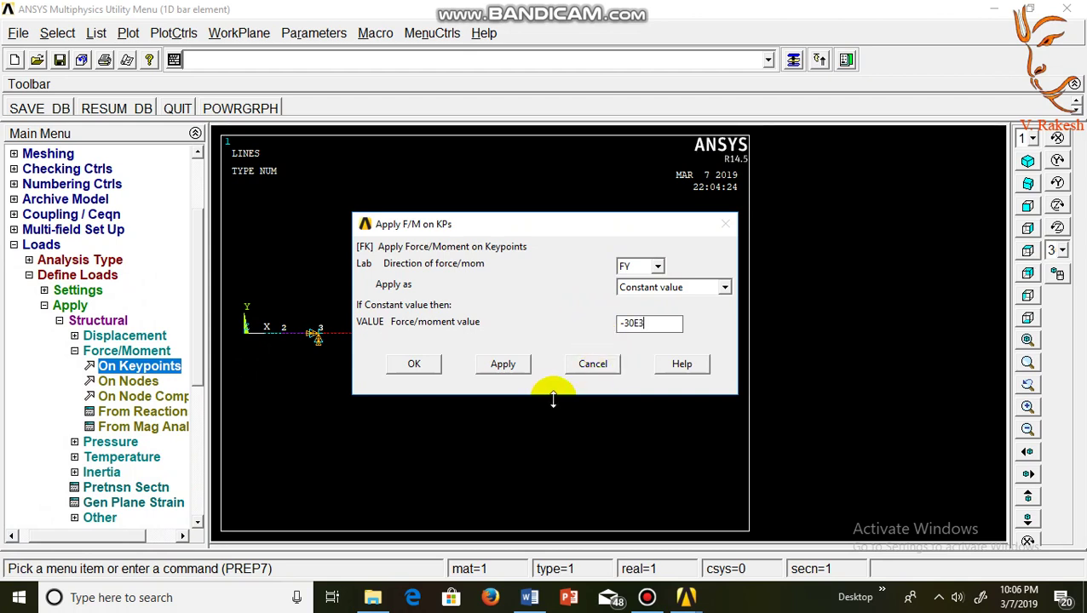
click(416, 366)
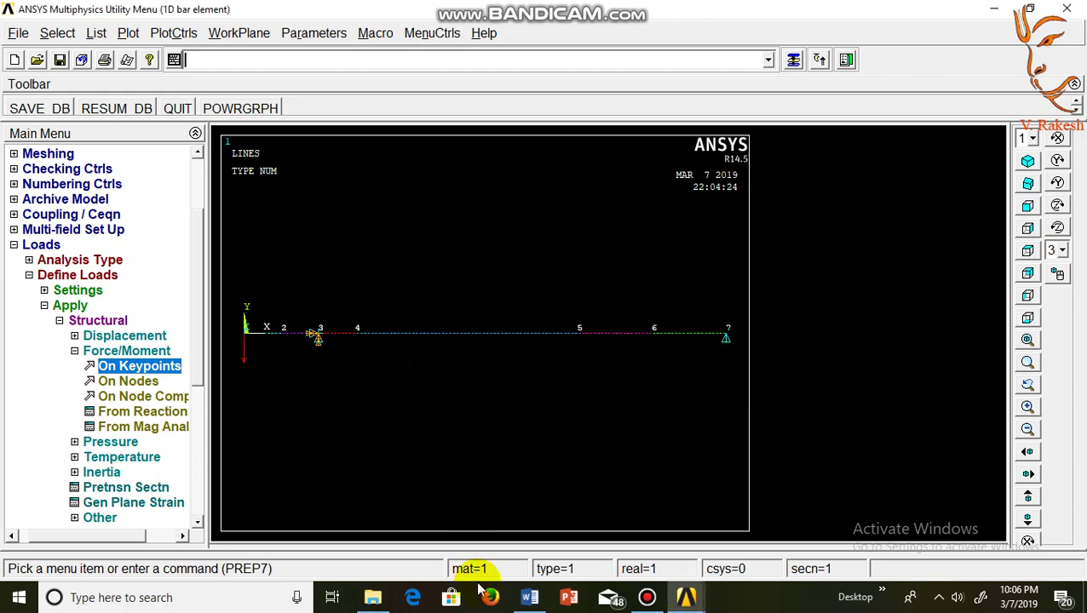
click(529, 597)
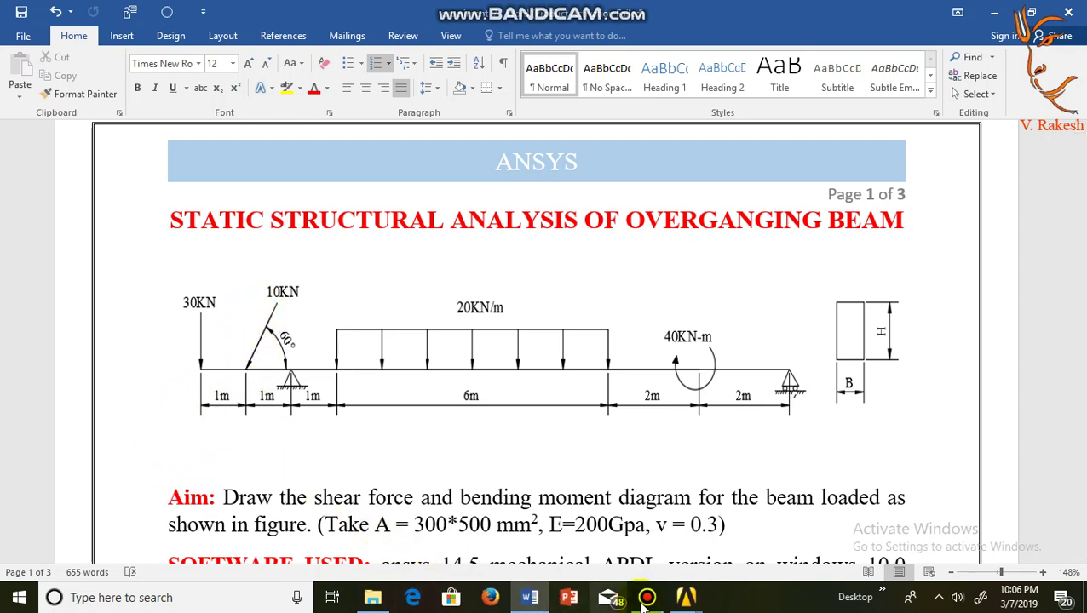
Back in ANSYS, expand Preprocessor > Modeling > Create in the Main Menu.
mouse_move(686, 598)
click(732, 535)
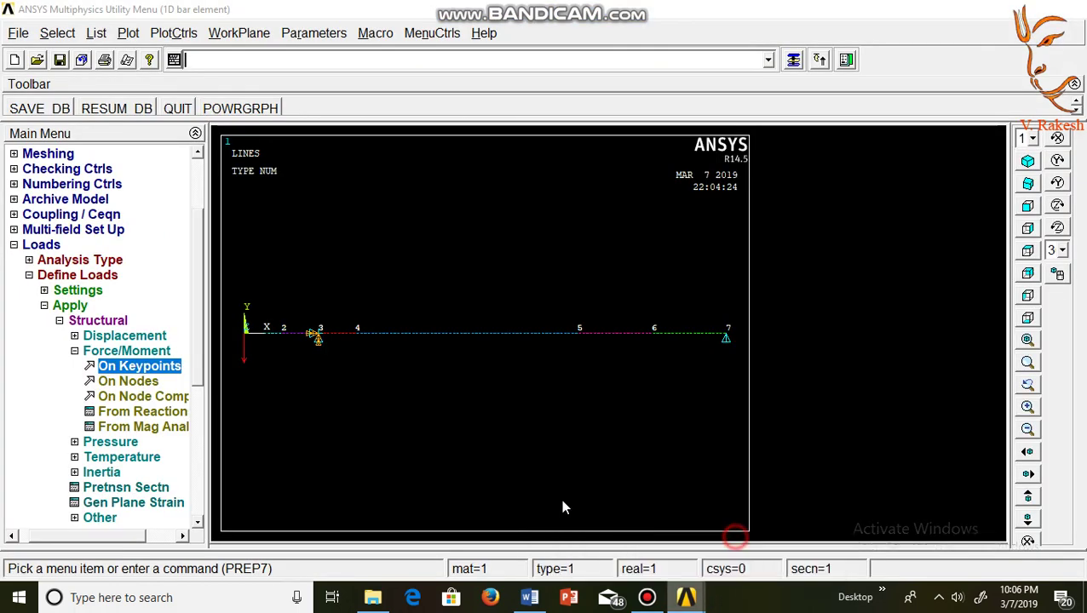
scroll(196, 367, up, 1)
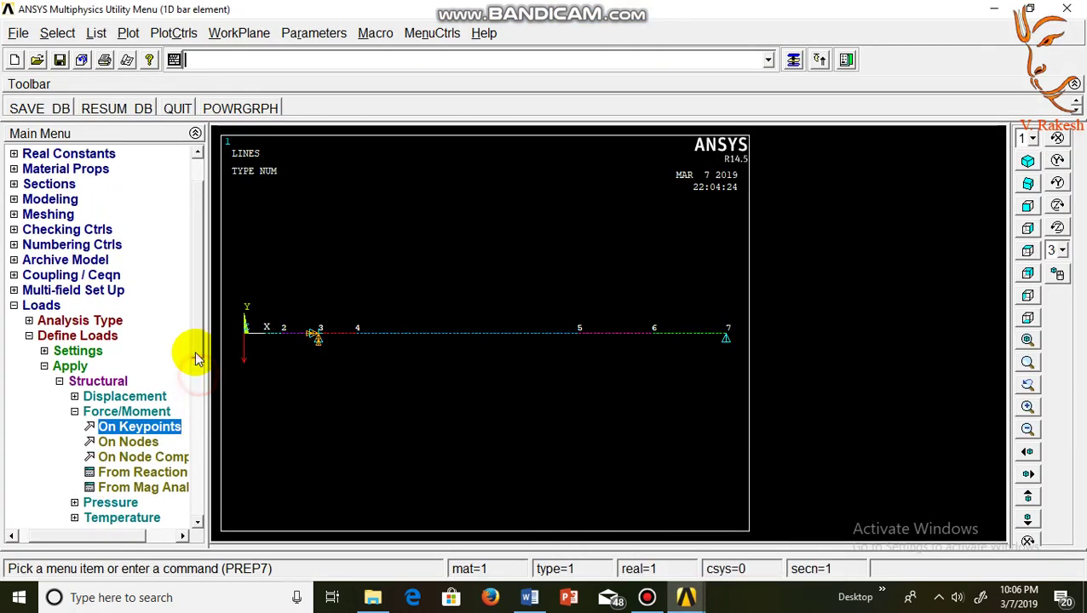
click(56, 201)
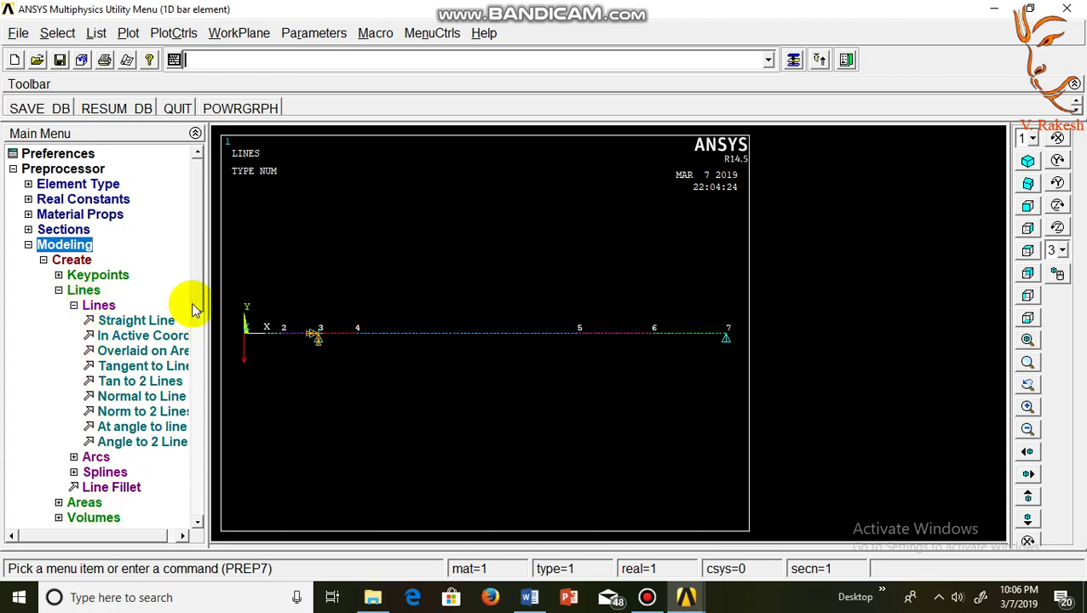
scroll(192, 306, down, 1)
scroll(148, 289, down, 1)
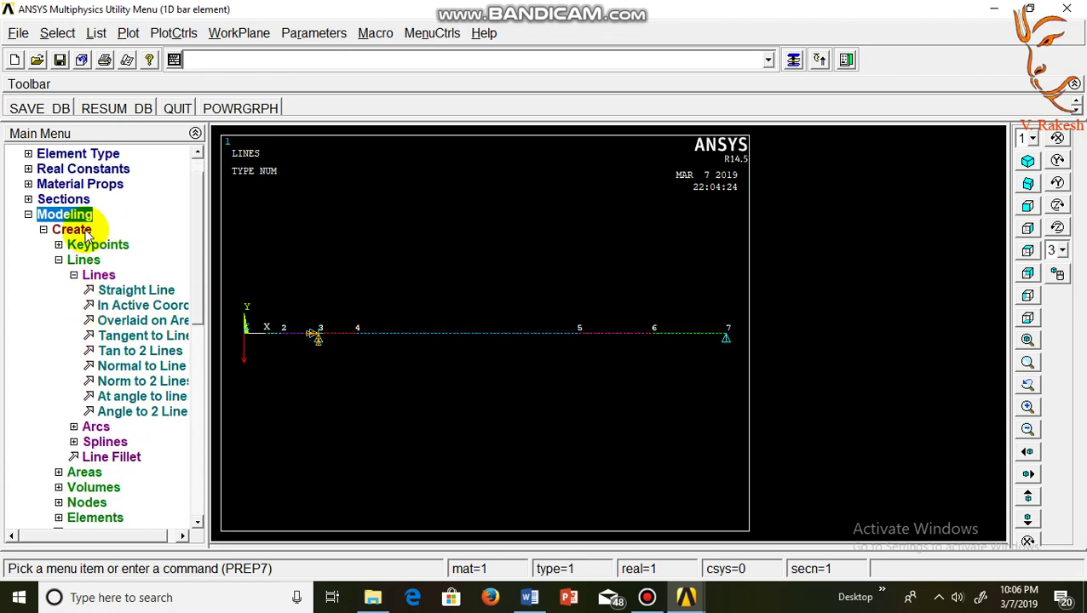
Rotate node 2's nodal coordinate system by THXY = -60 degrees.
click(88, 502)
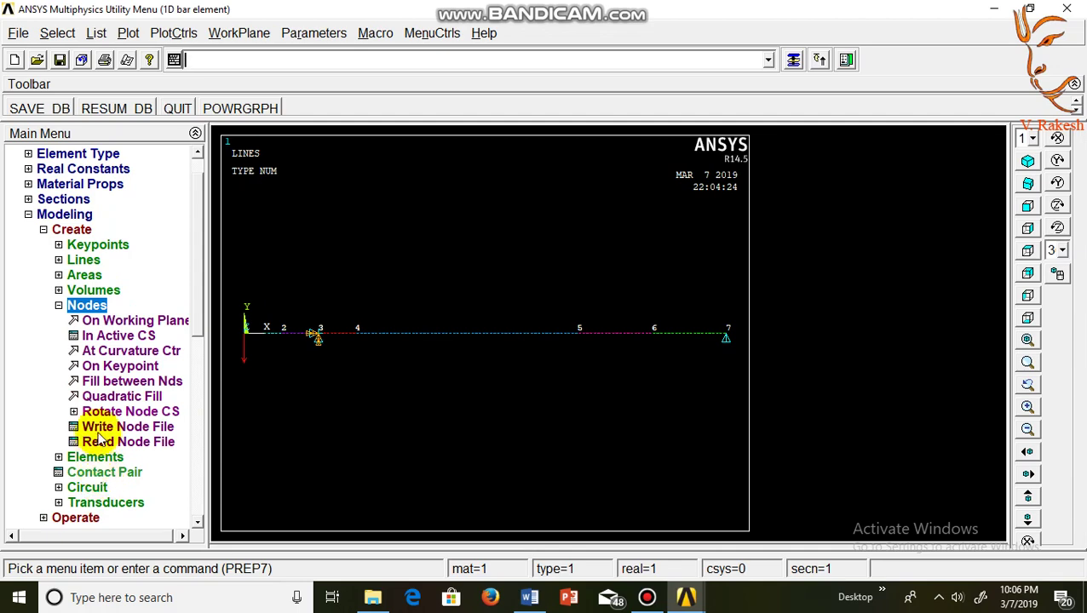
click(108, 413)
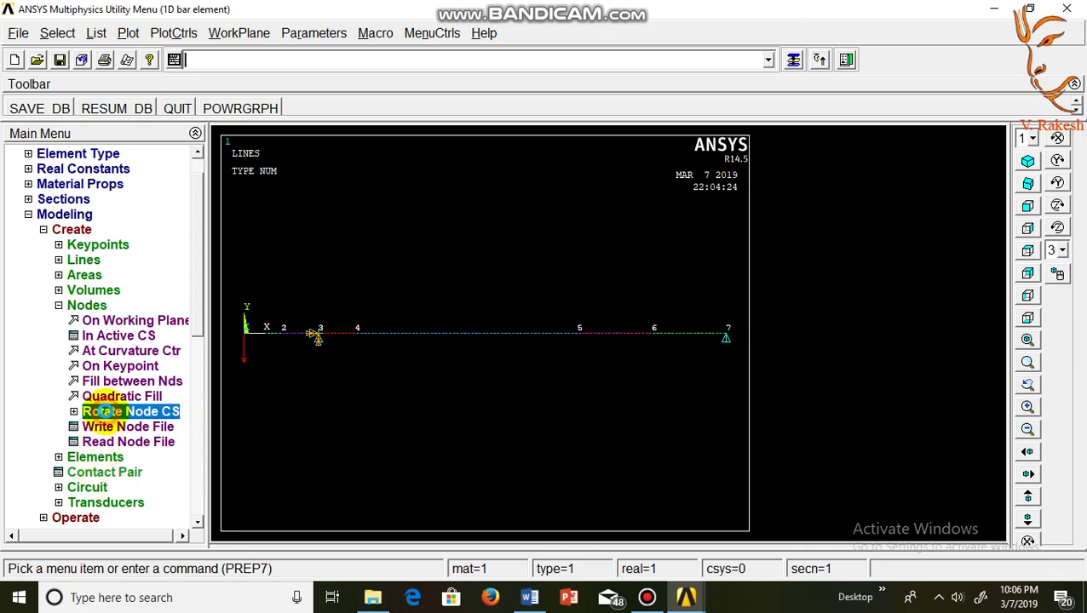
click(117, 444)
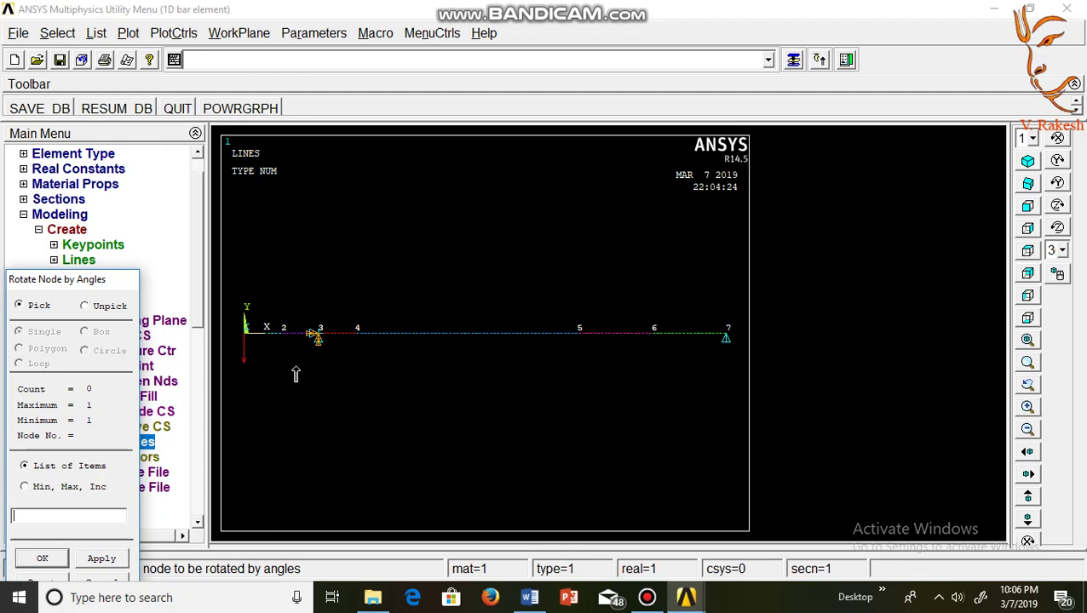
click(101, 559)
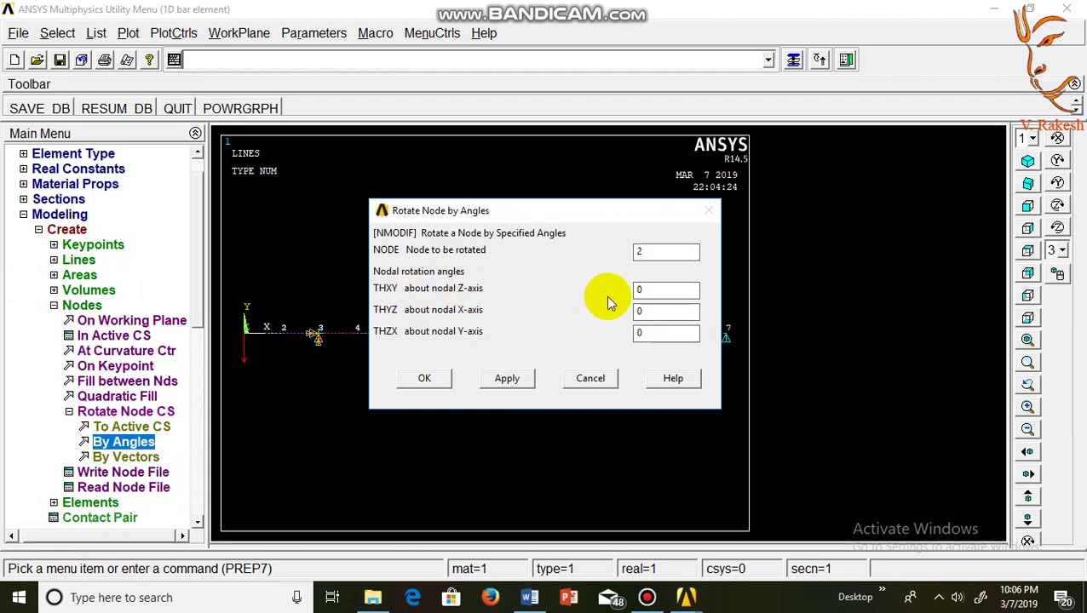
double_click(651, 290)
text(-)
text(60)
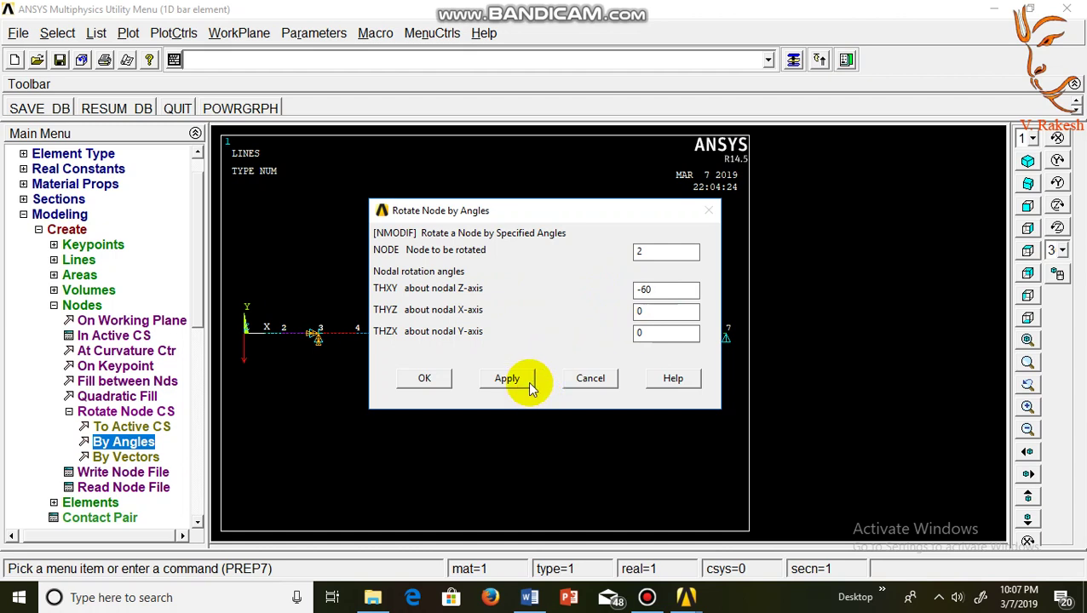
click(431, 390)
Start Force/Moment on Nodes and select node 2 for the inclined load.
drag(199, 308, 199, 320)
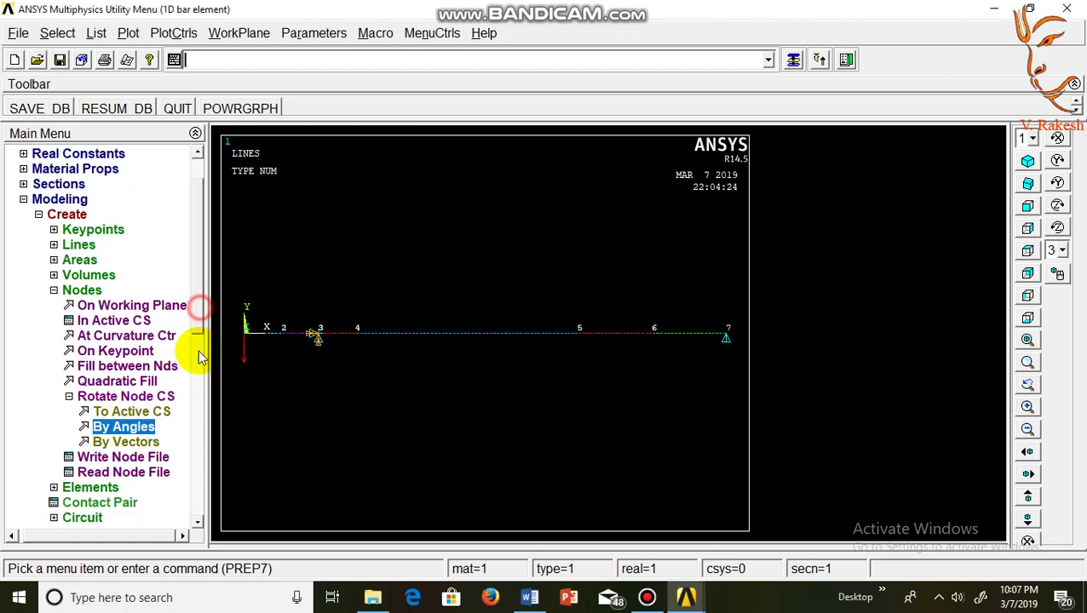
drag(201, 358, 198, 477)
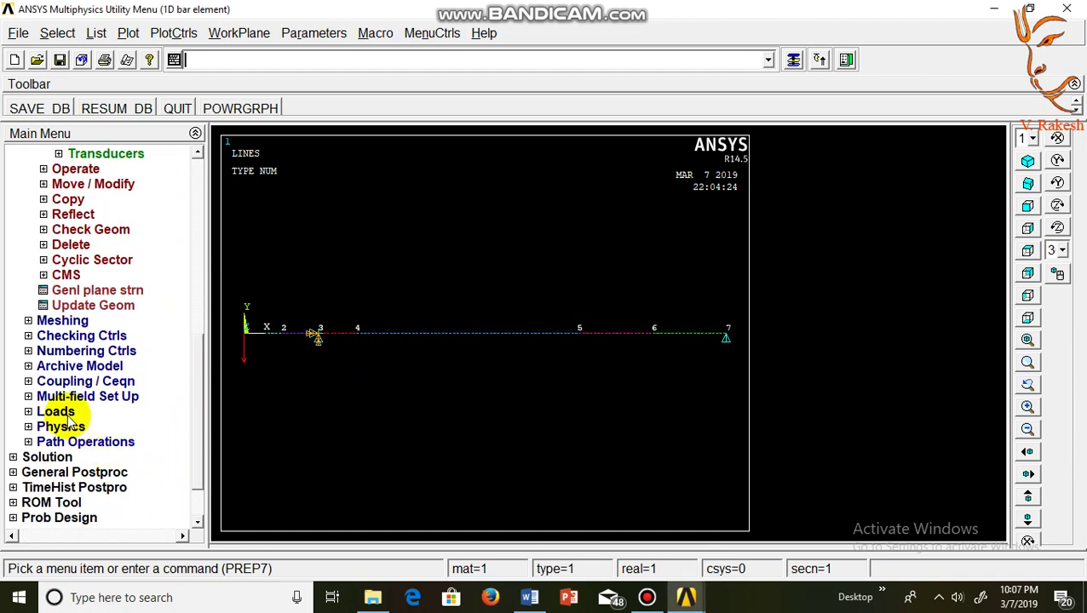
click(67, 413)
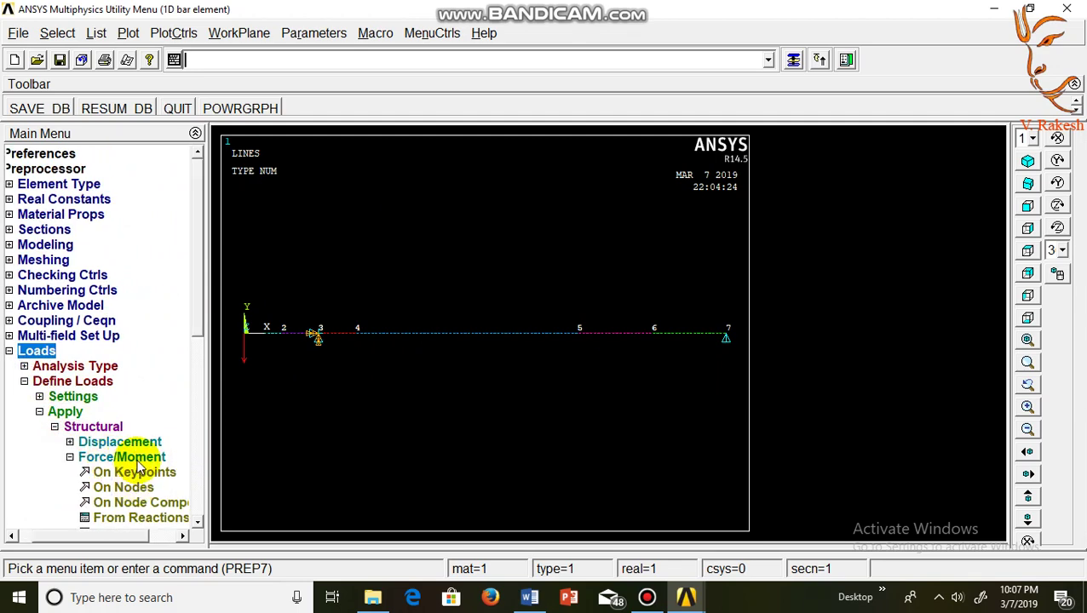
click(123, 488)
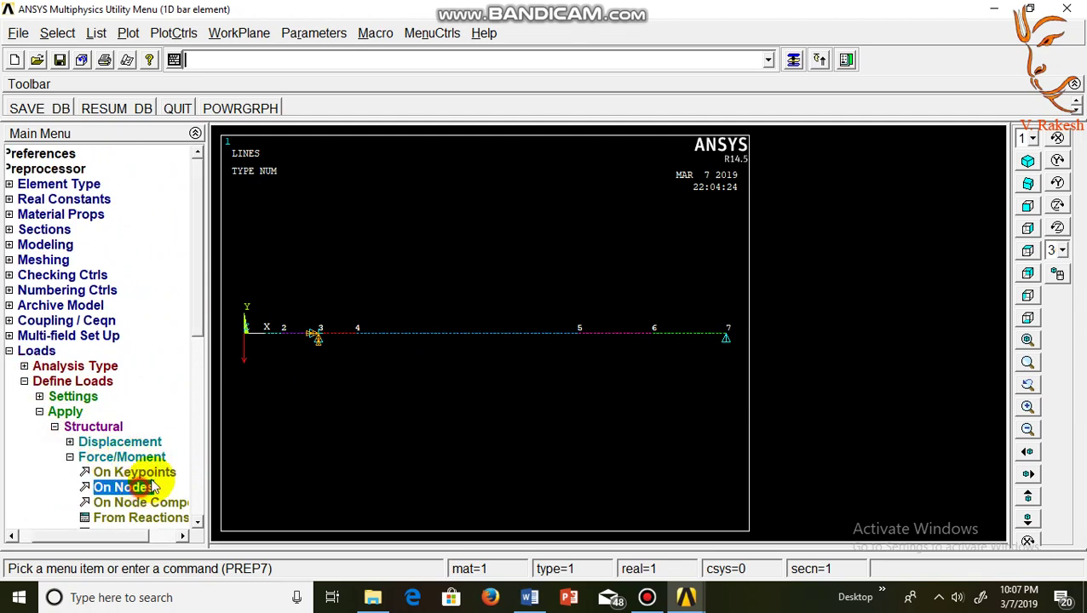
click(279, 339)
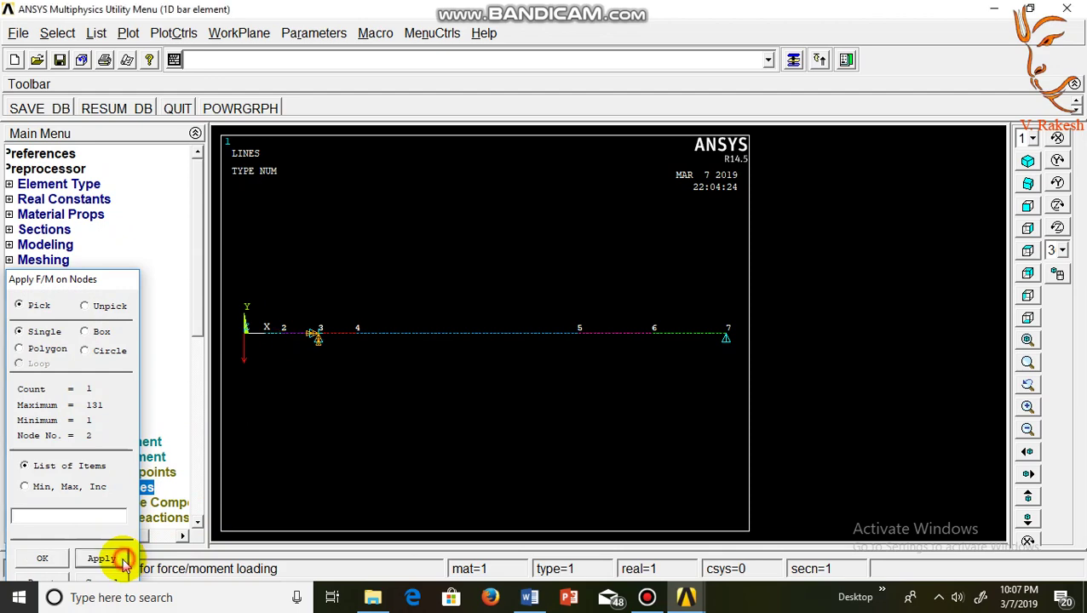
click(95, 558)
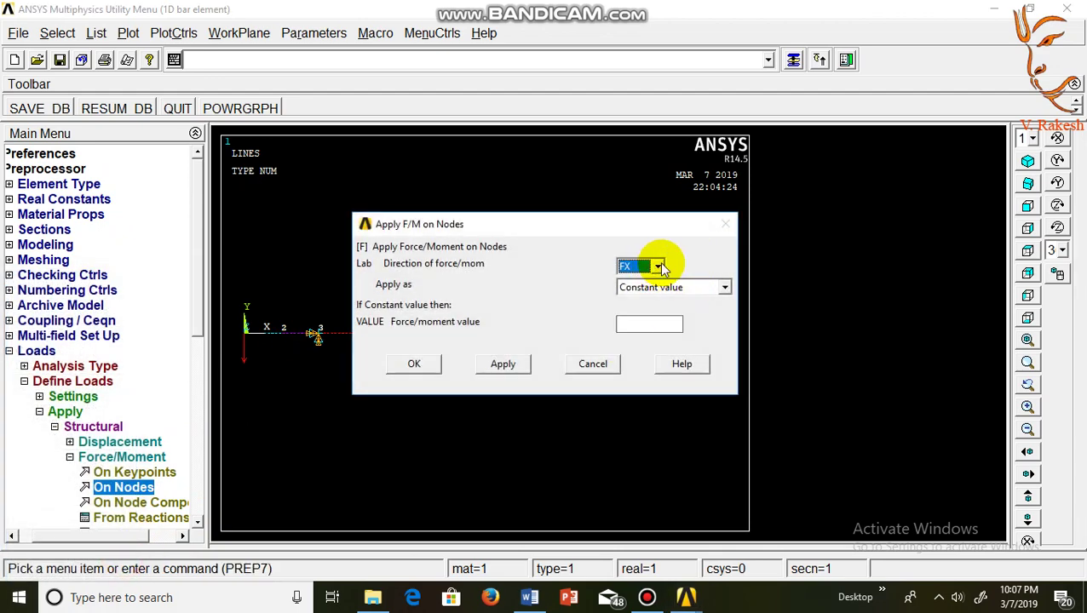
Set node 2's force to FY = -10E3 in its rotated nodal system.
click(658, 269)
click(643, 293)
click(643, 323)
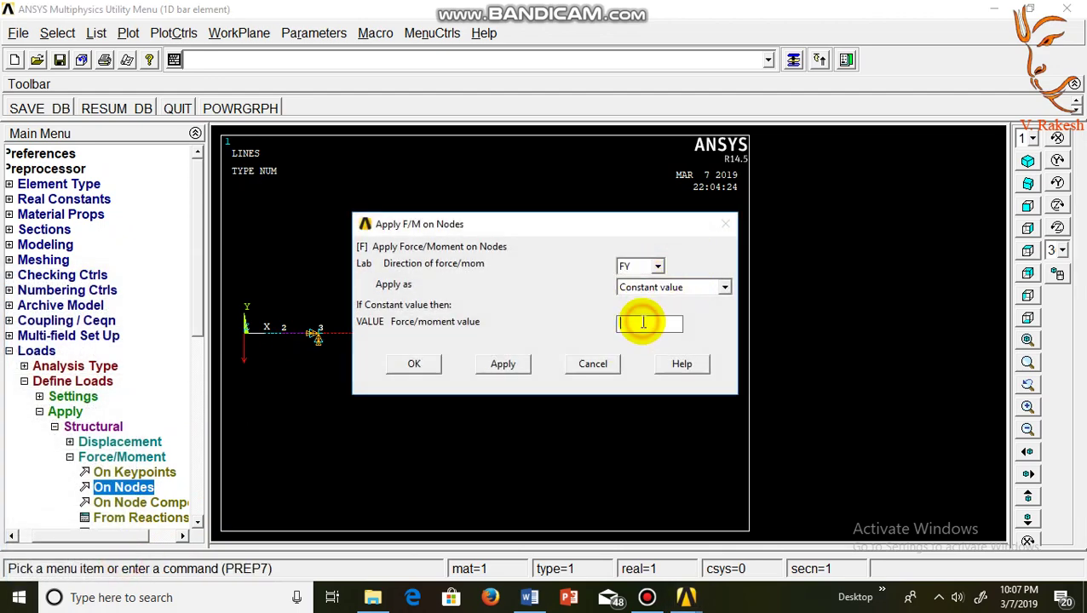
text(-10E3)
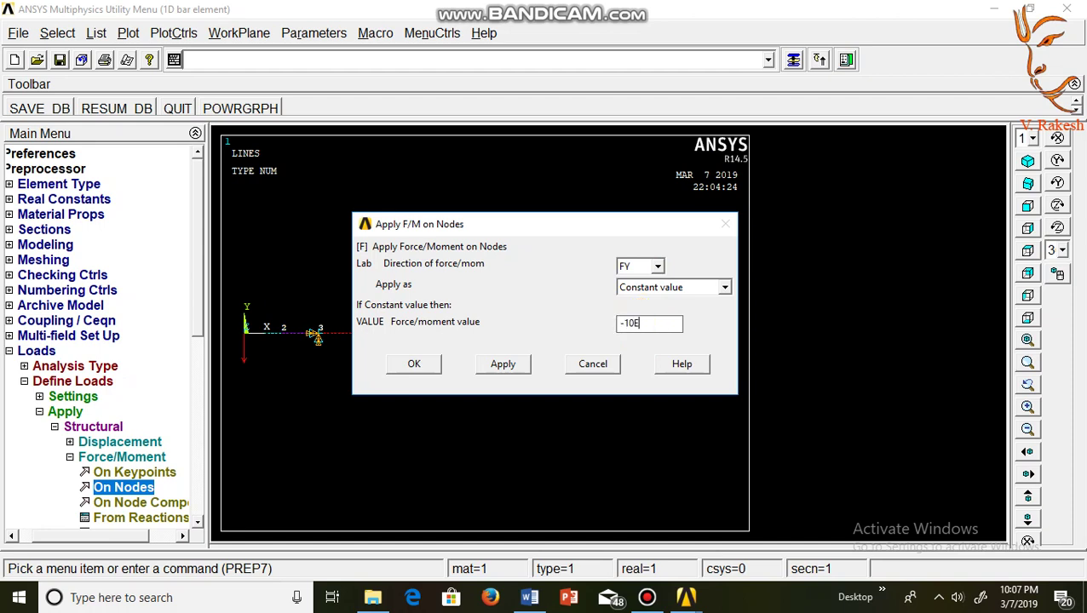
click(416, 365)
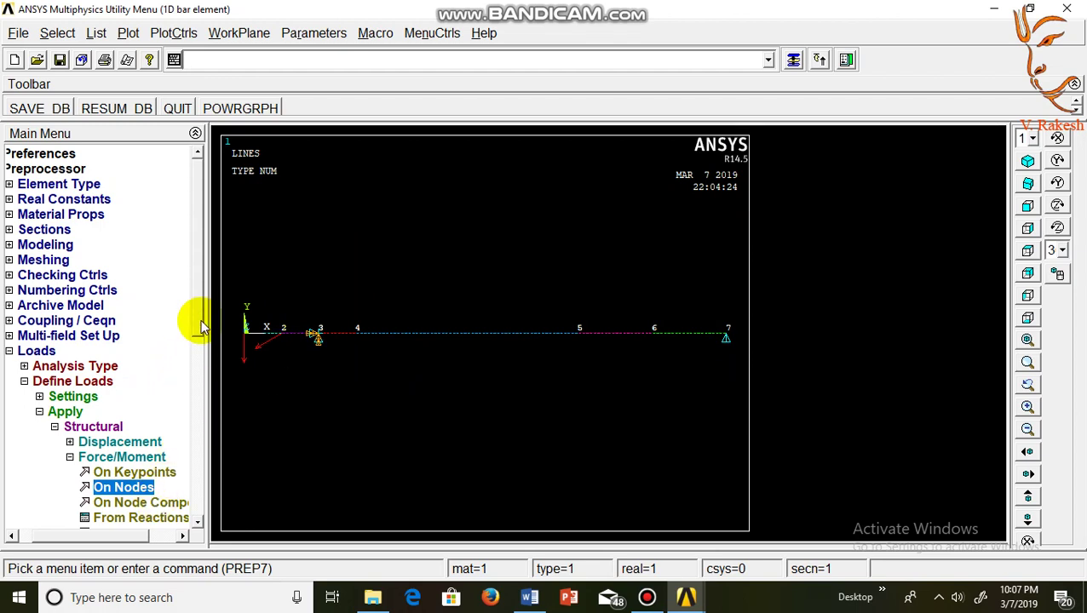
scroll(201, 359, down, 1)
scroll(201, 363, down, 1)
scroll(199, 371, down, 1)
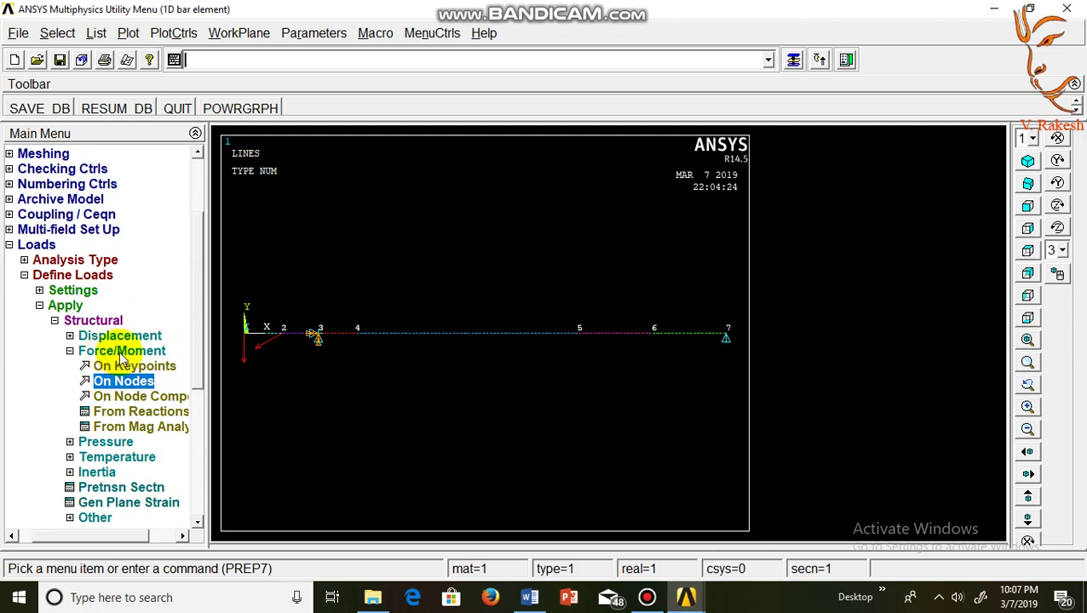
Apply an MY moment of -40E6 at keypoint 6.
click(143, 365)
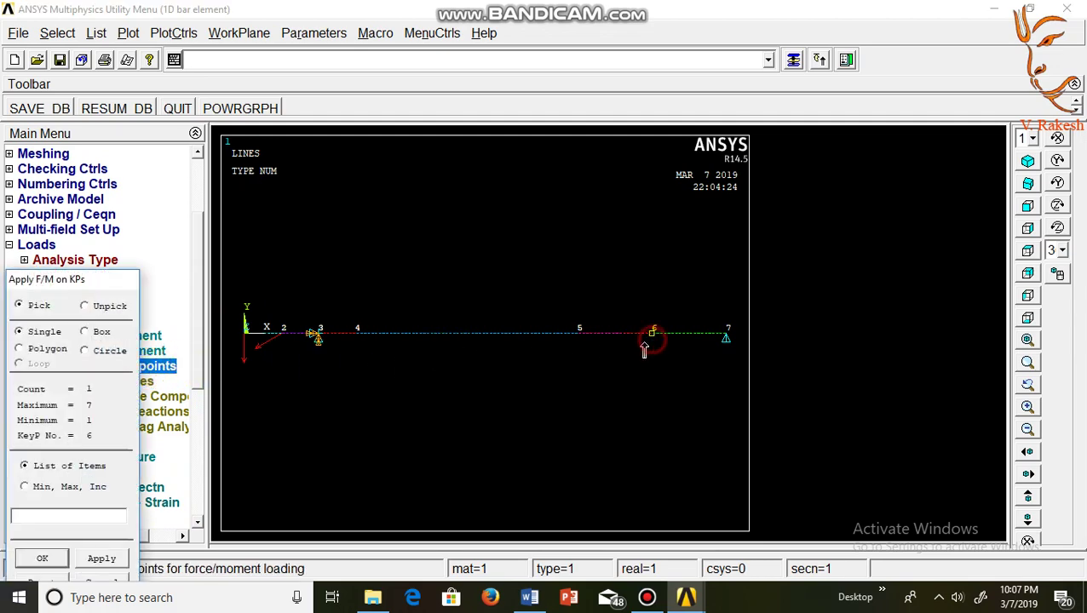
click(111, 561)
click(656, 267)
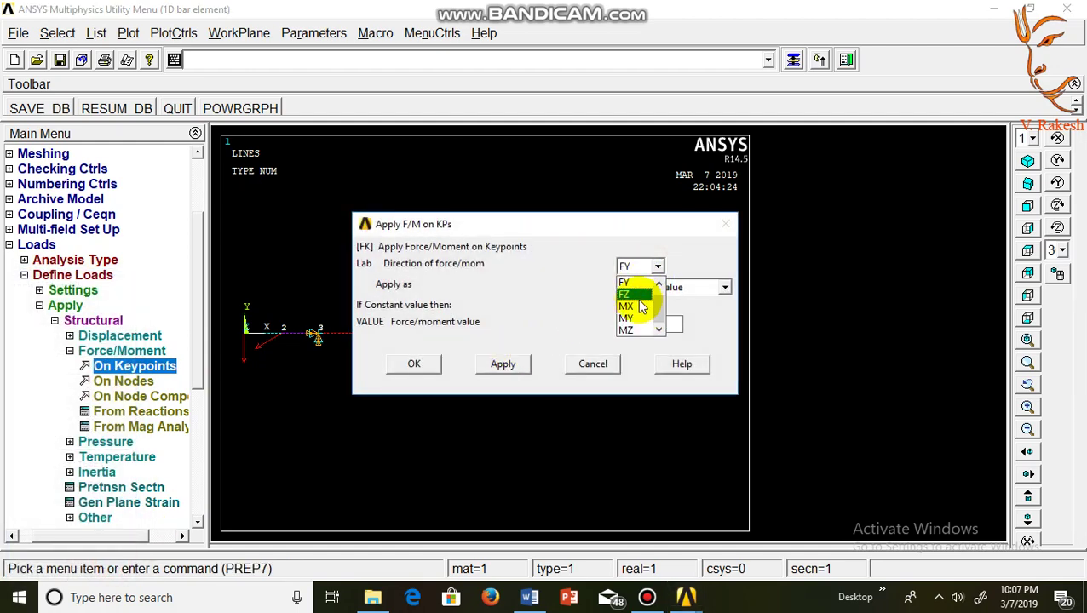
click(637, 319)
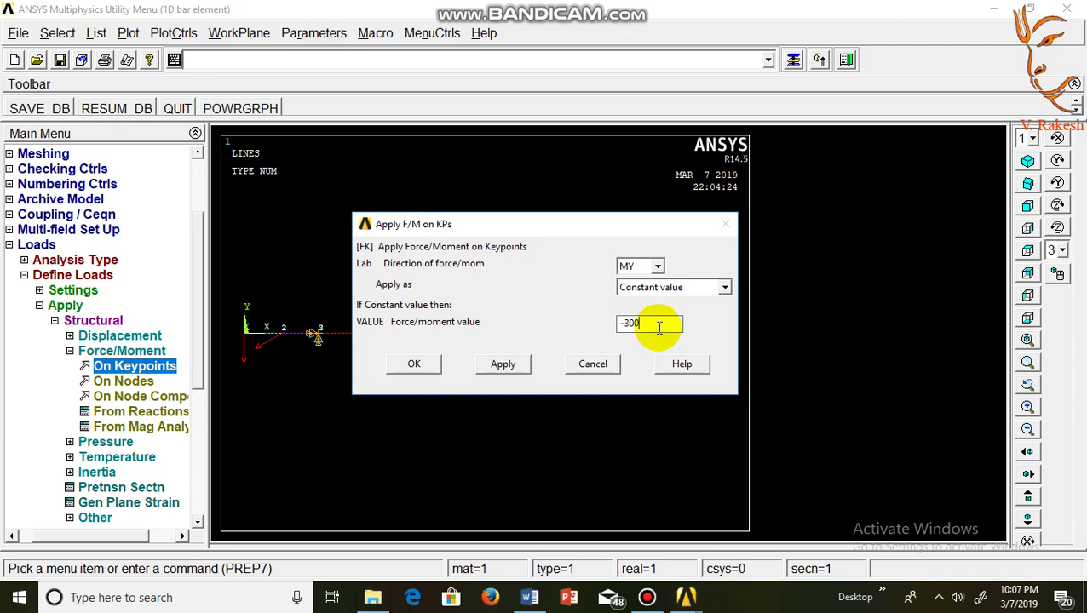
text(40E6)
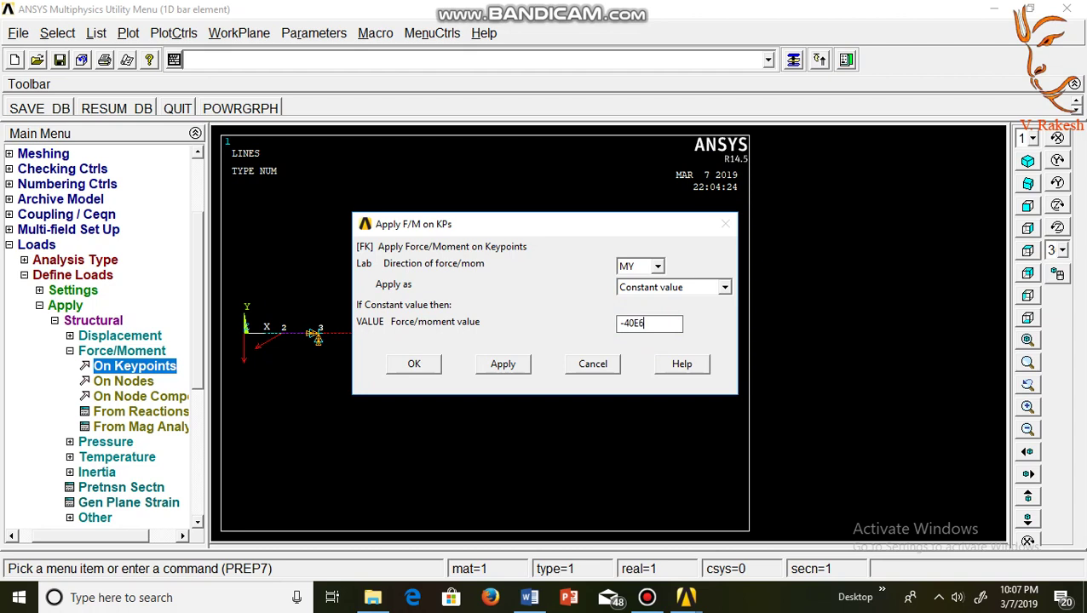
click(414, 363)
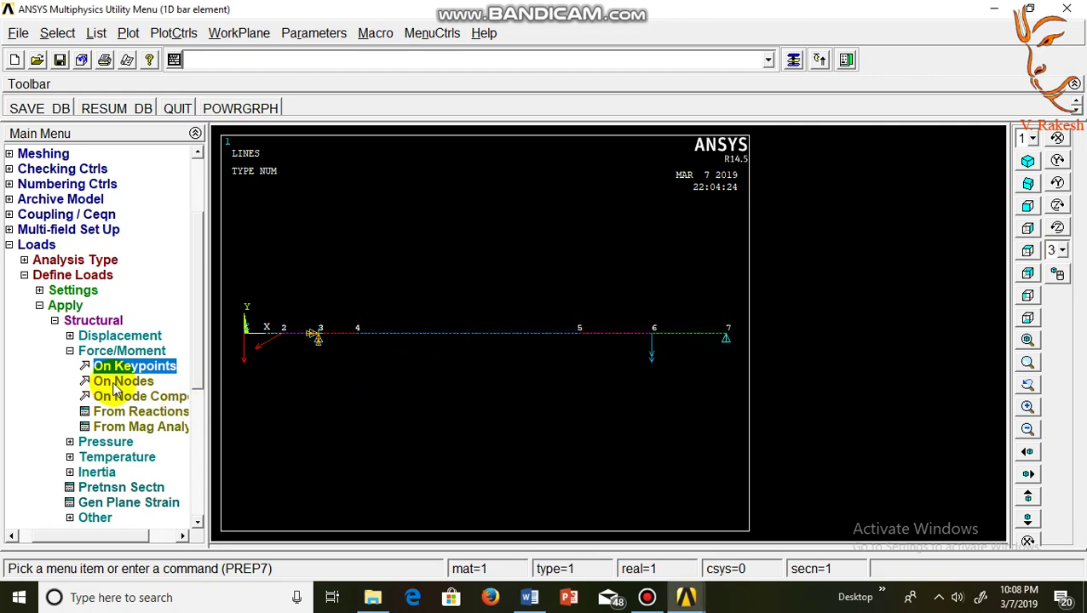
Box-select the beam elements between nodes 4 and 5 for beam pressure.
click(121, 442)
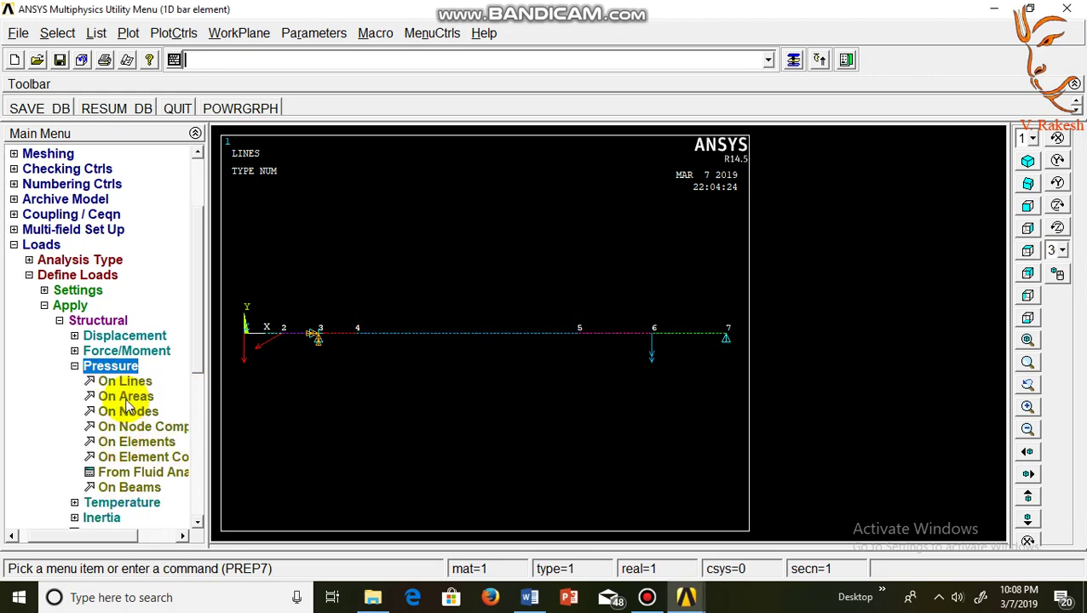
click(145, 490)
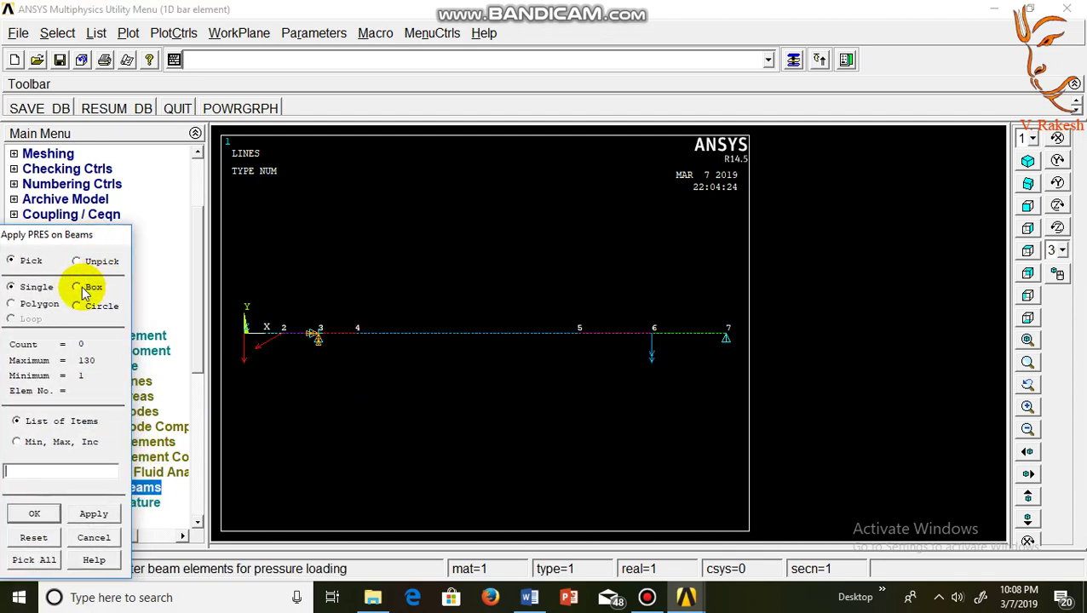
click(76, 288)
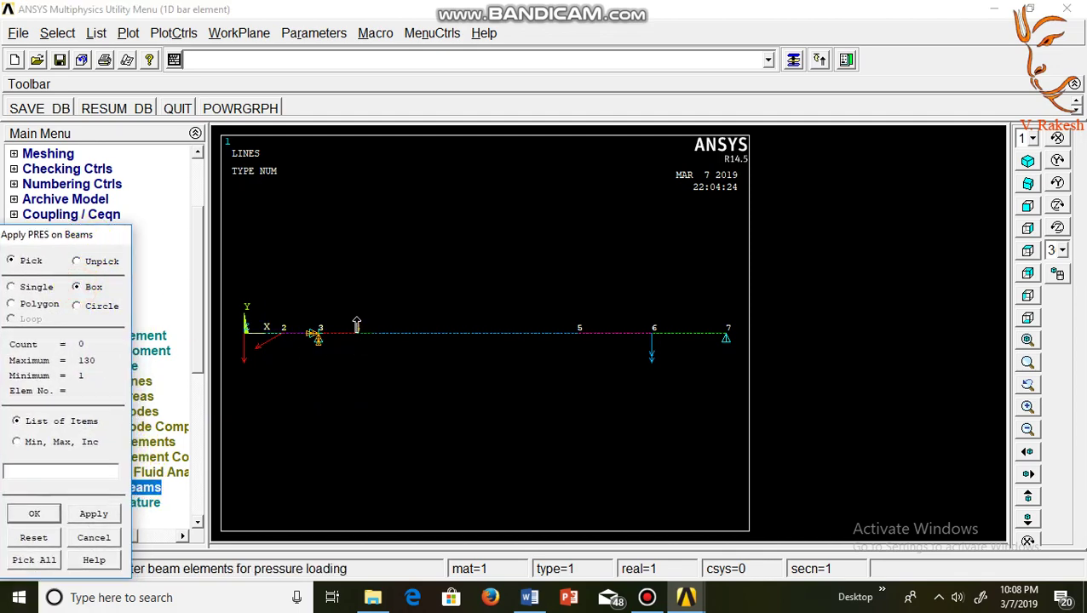
drag(383, 358, 577, 358)
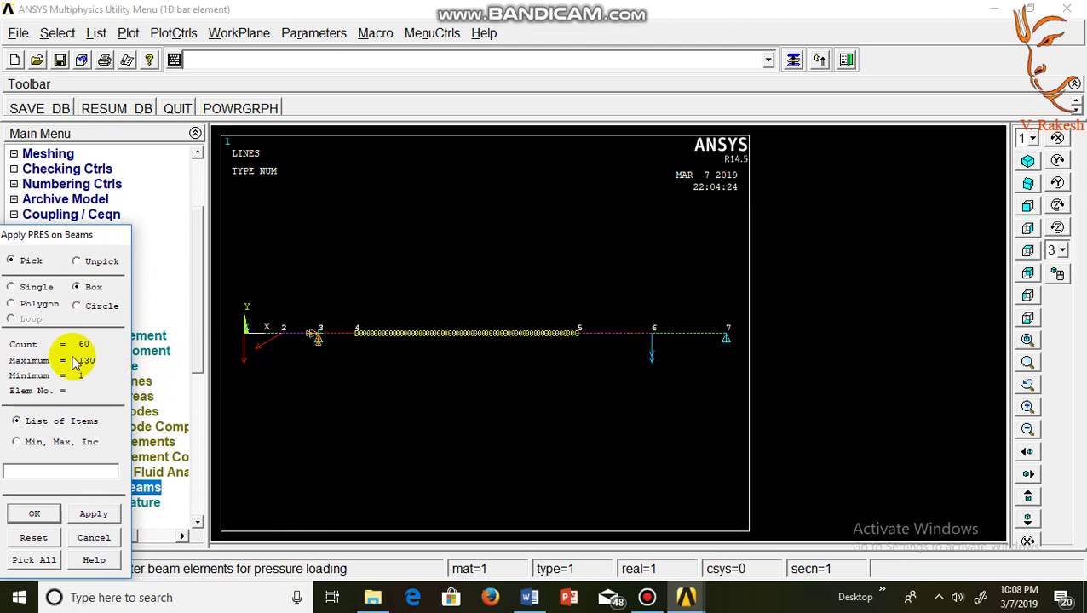
click(94, 513)
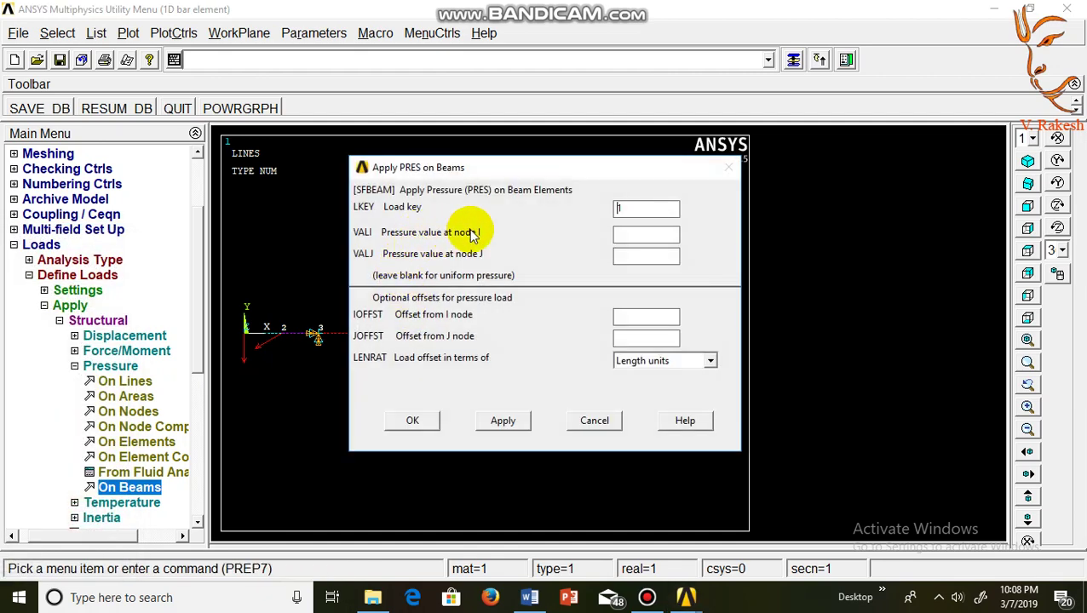
Apply a uniform pressure of 20 with load key 2 (VALI and VALJ 20).
double_click(630, 214)
text(2)
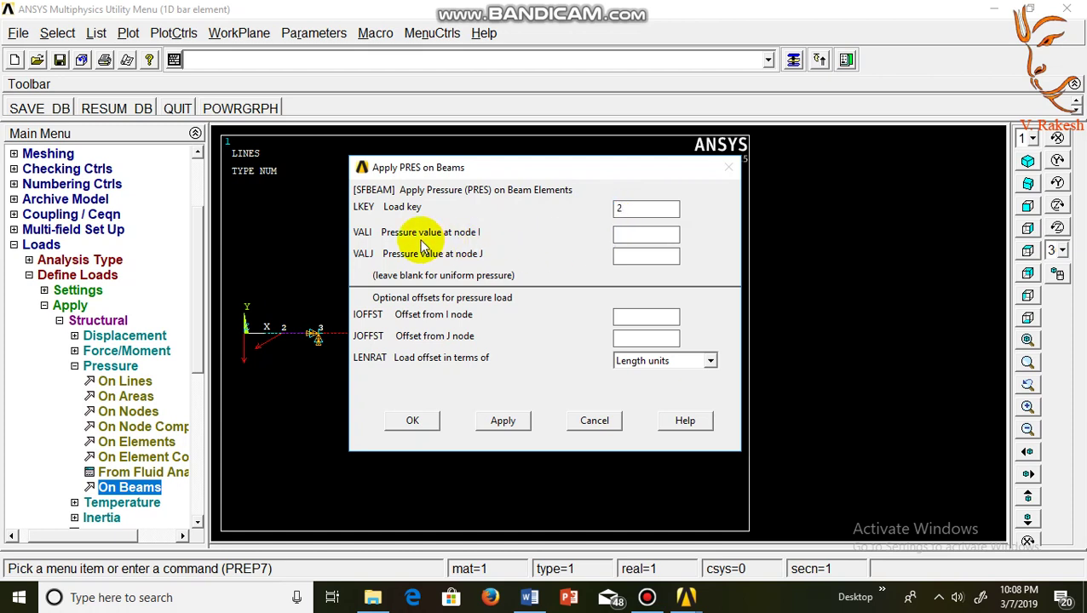
click(624, 232)
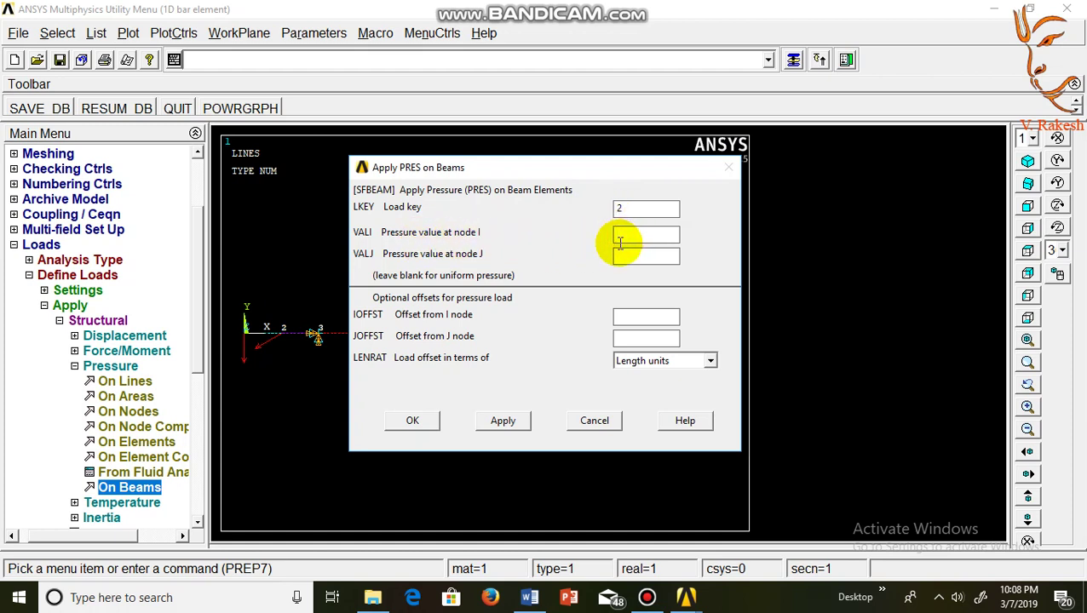
text(20)
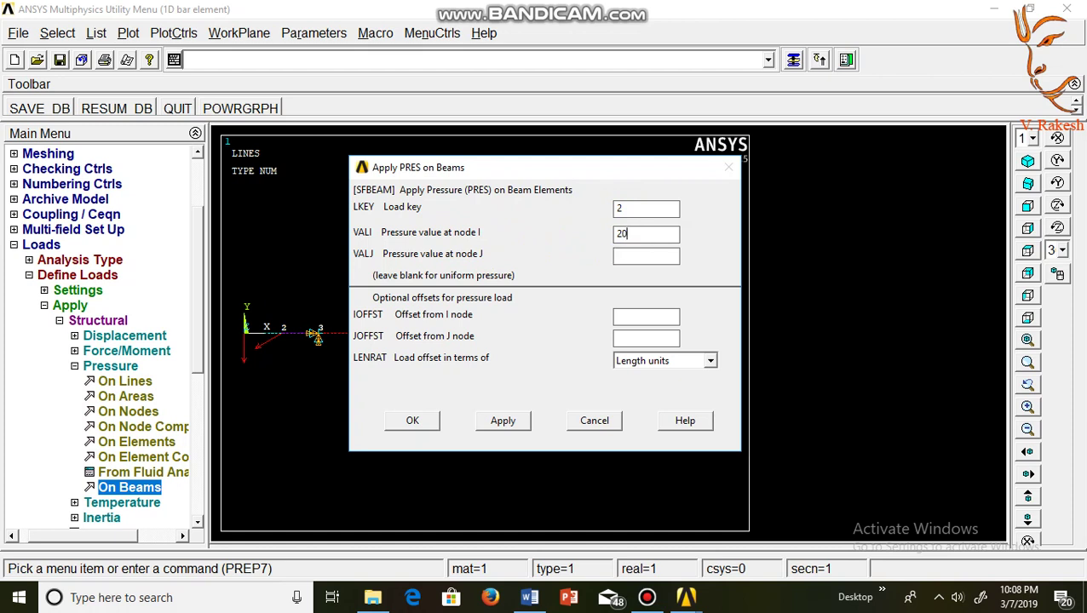
click(626, 258)
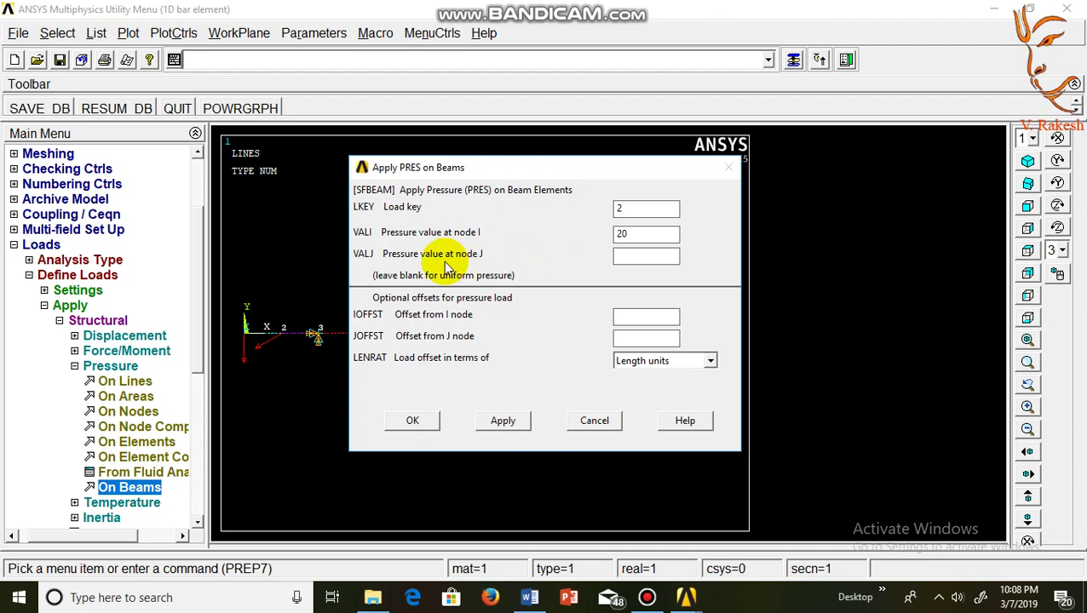
text(20)
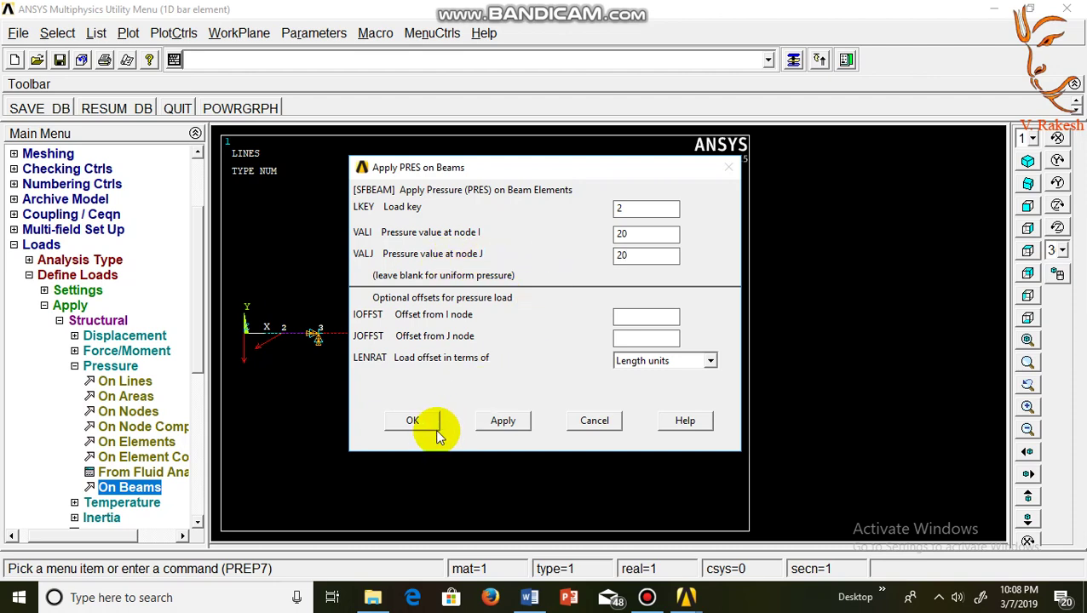
click(423, 421)
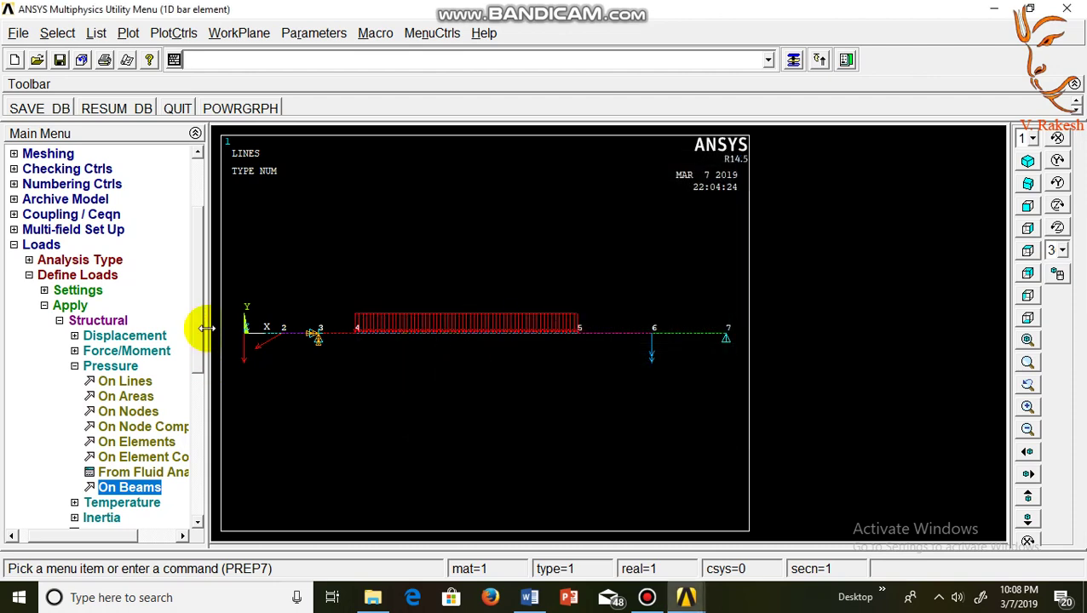
drag(197, 336, 192, 470)
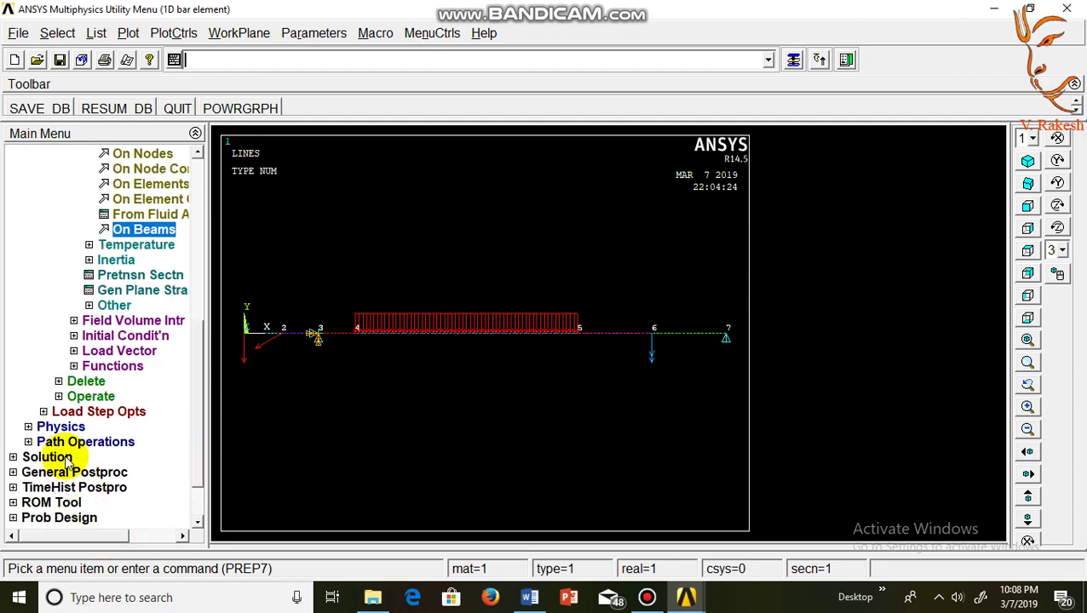
Solve the current load step, then close the completion note and /STATUS listing.
click(52, 456)
click(60, 275)
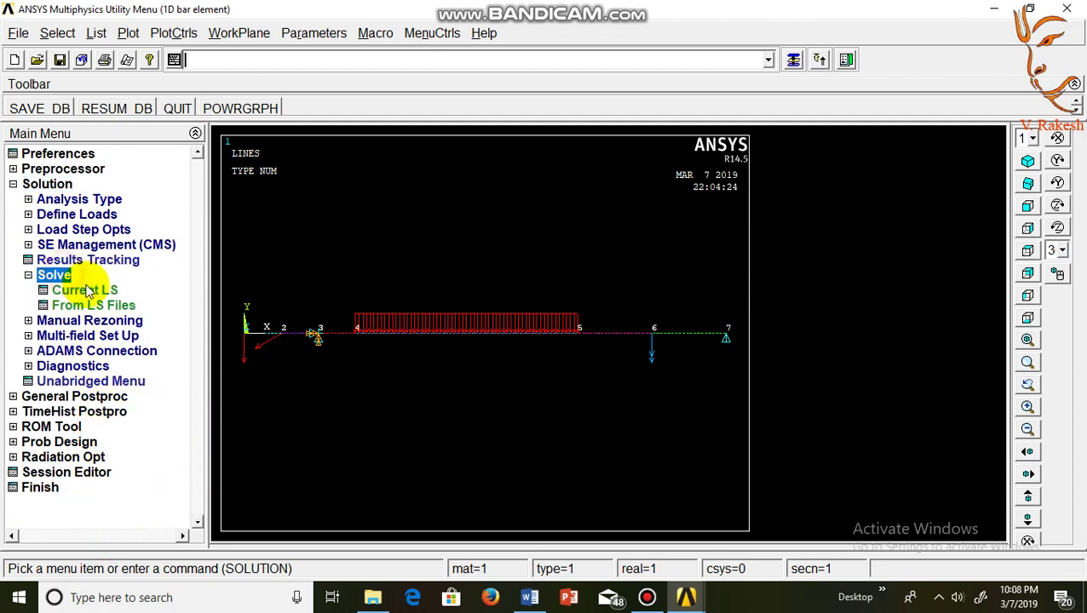
click(82, 291)
click(535, 375)
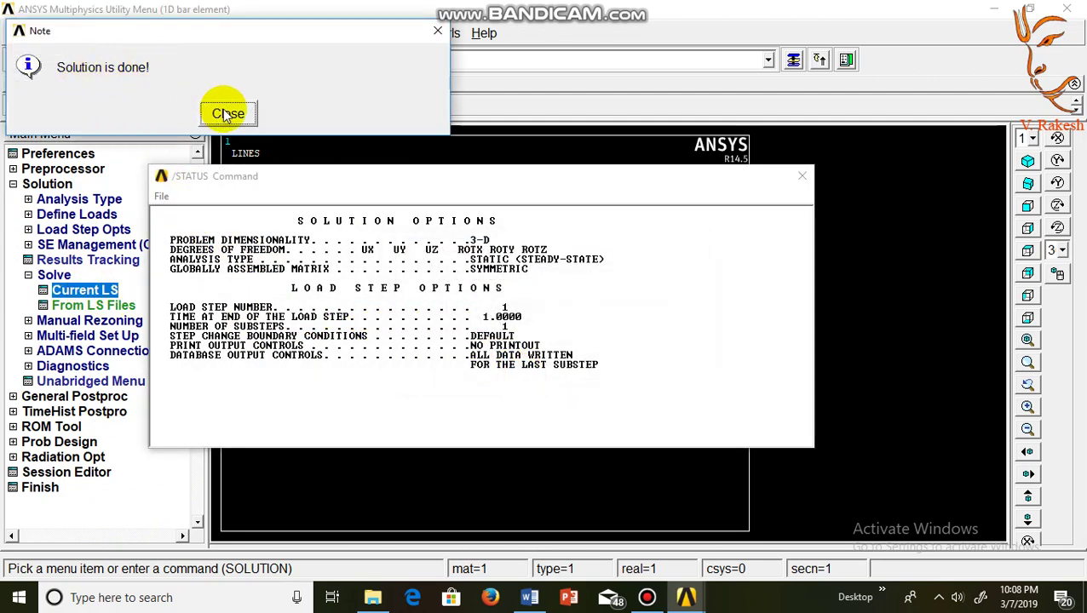
click(227, 113)
click(802, 176)
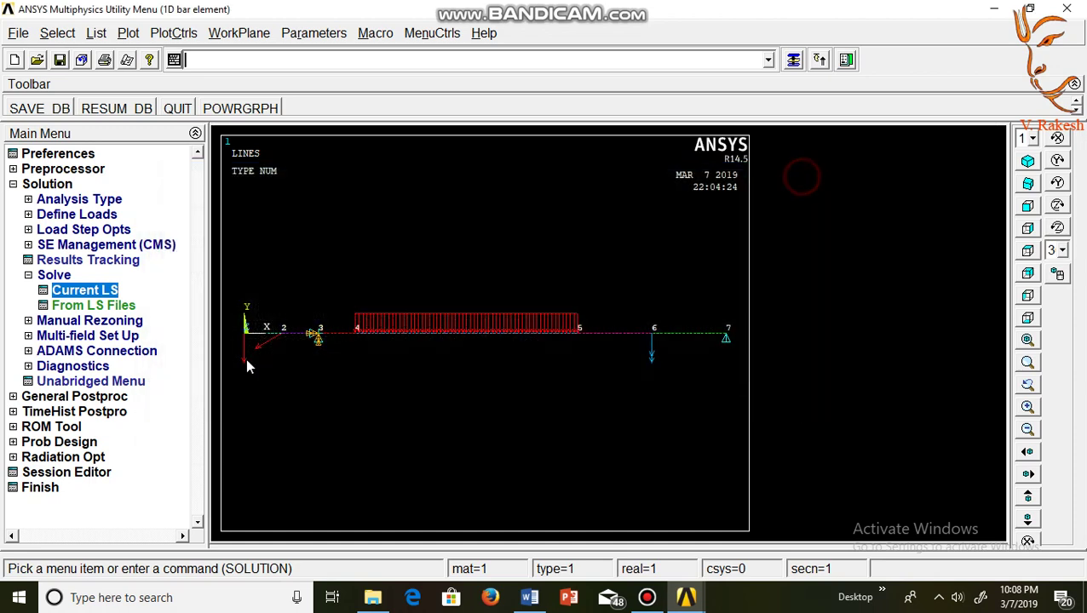
click(85, 397)
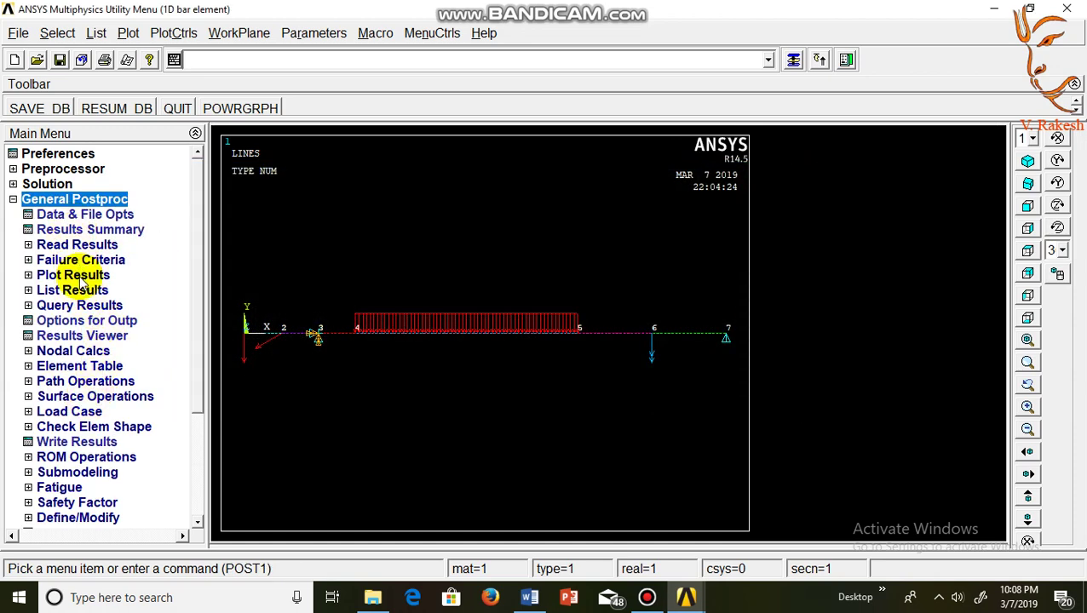
Plot the deformed plus undeformed beam shape, showing DMX = 9.59406.
click(73, 275)
click(96, 292)
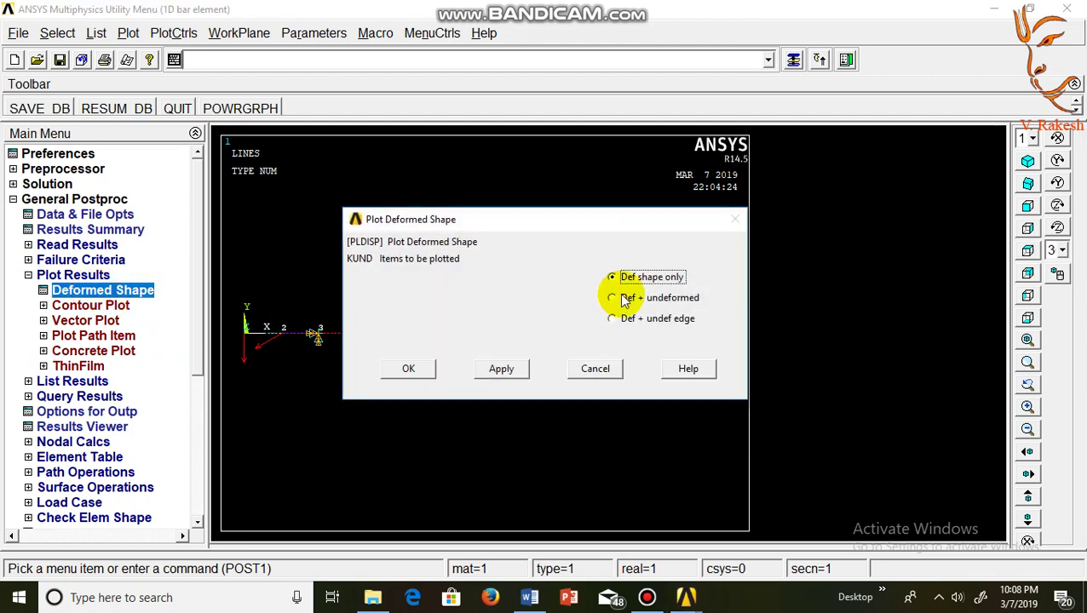
click(613, 297)
click(404, 373)
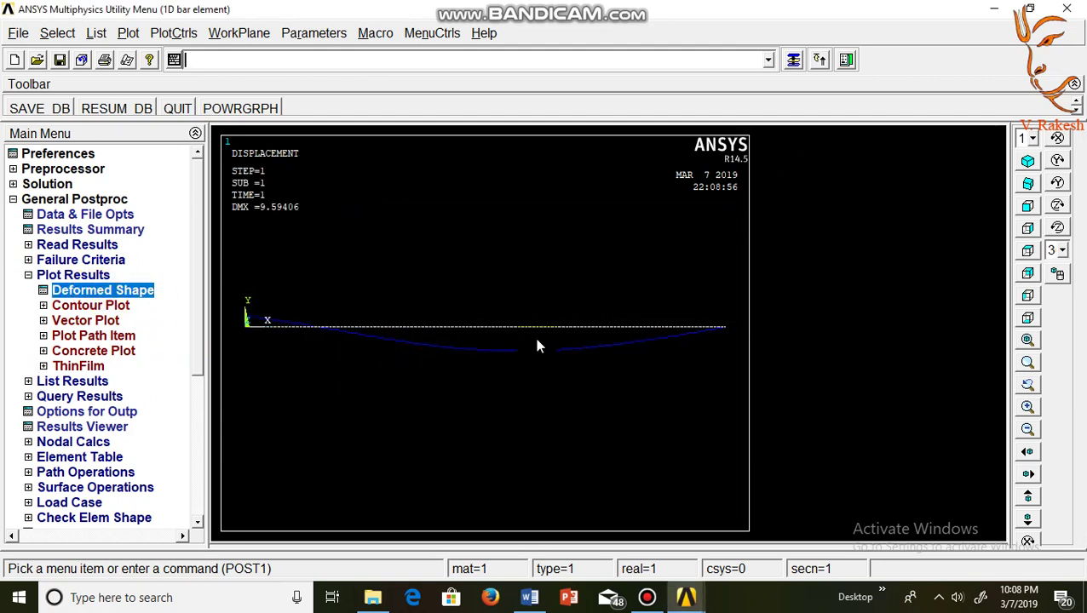
click(172, 33)
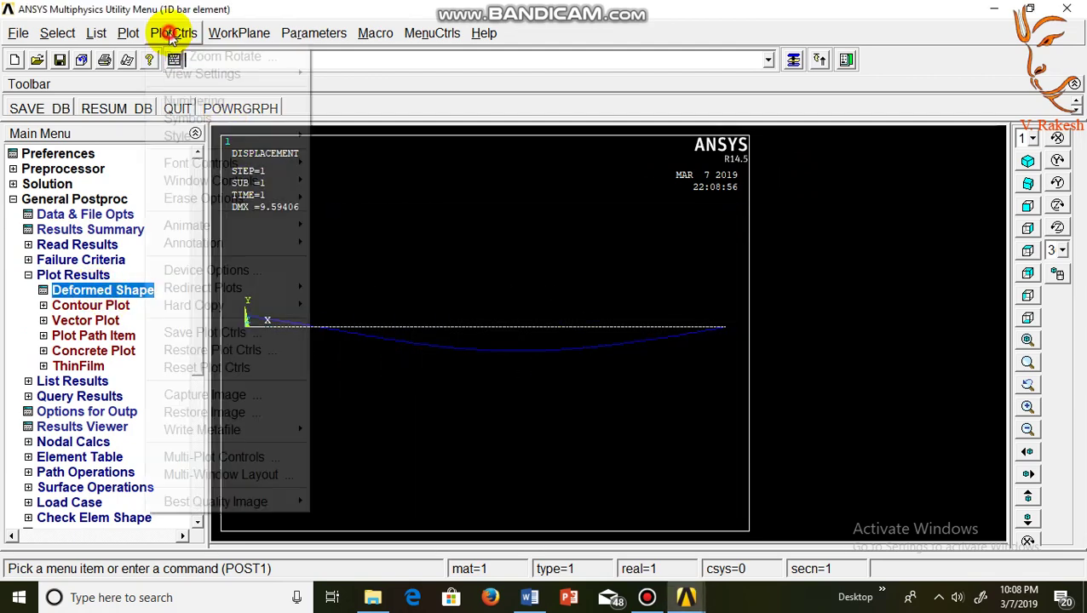